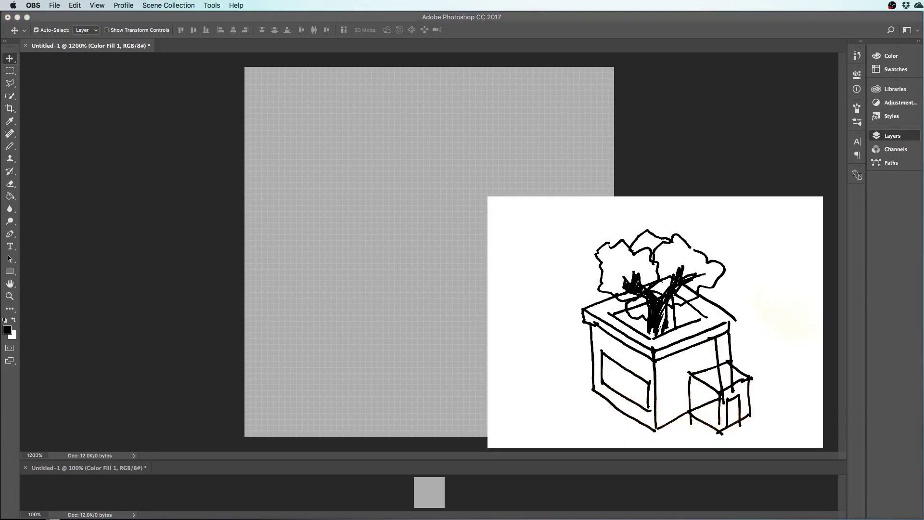
pyautogui.press('super+Tab')
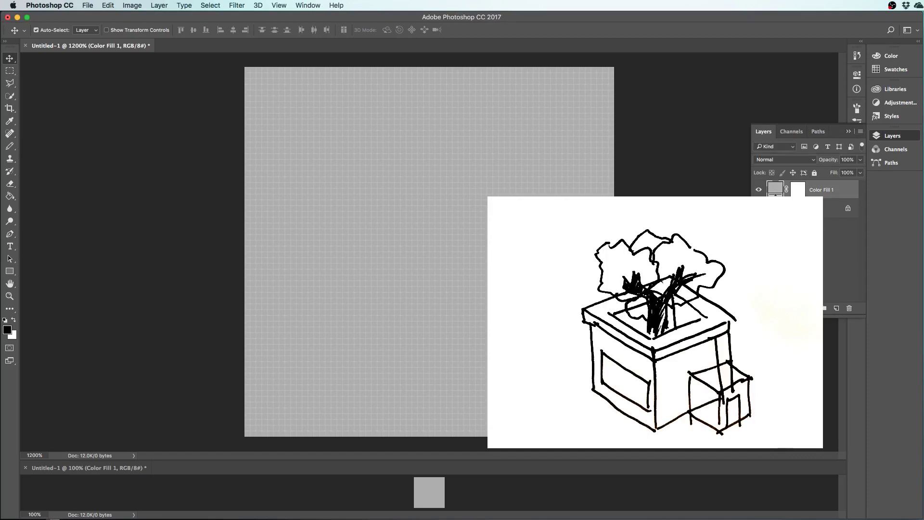
pyautogui.press('super+Tab')
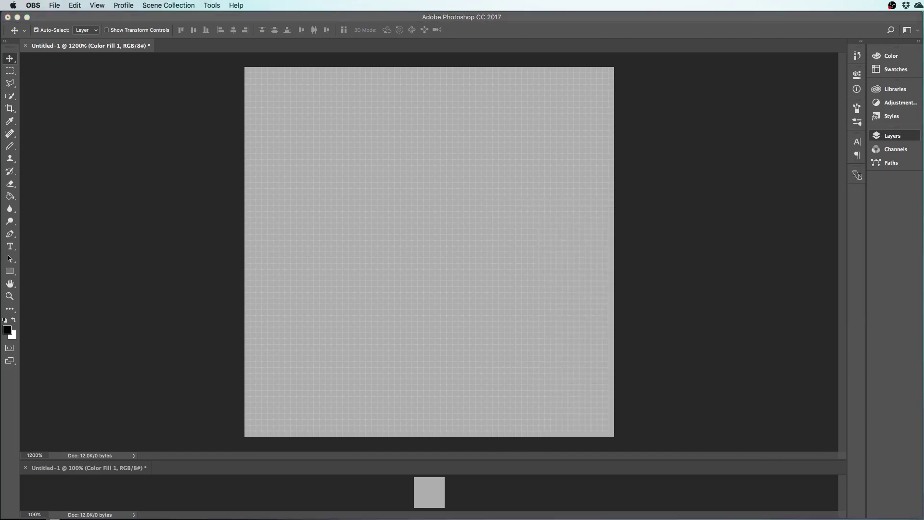
pyautogui.click(753, 392)
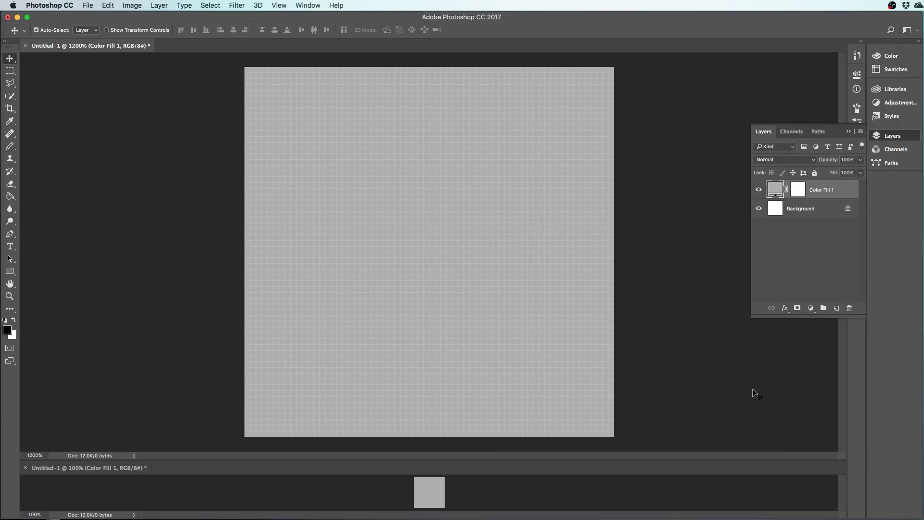
# Ready the Pencil tool, add a new layer above the gray fill layer and name it Drawing
pyautogui.click(10, 146)
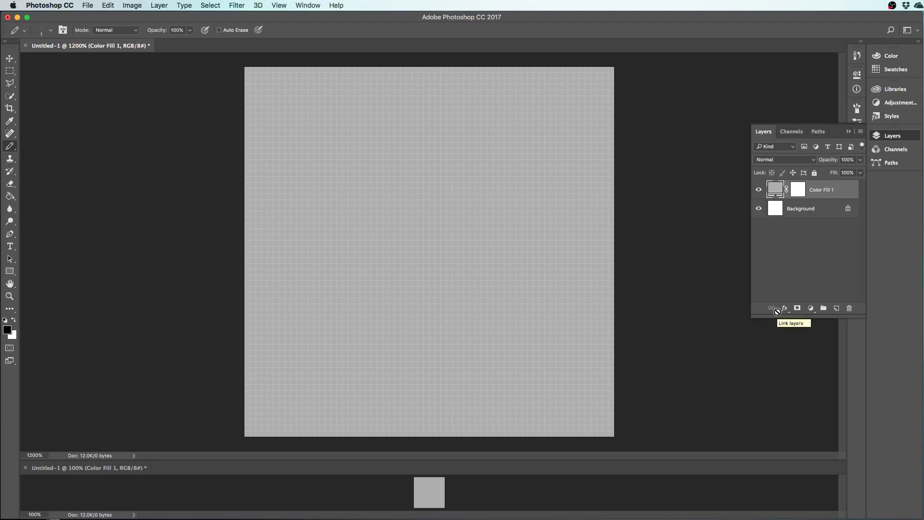
pyautogui.click(836, 308)
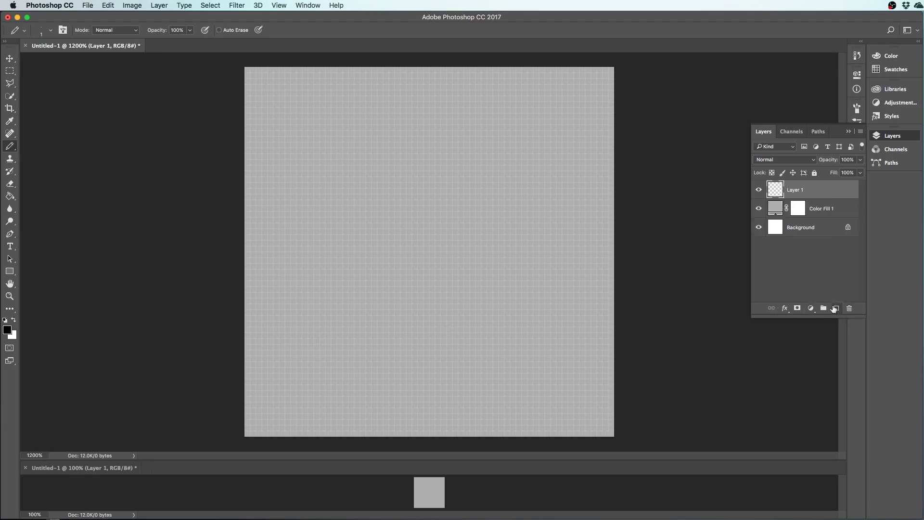
pyautogui.doubleClick(794, 190)
pyautogui.write('Drawing')
pyautogui.press('Return')
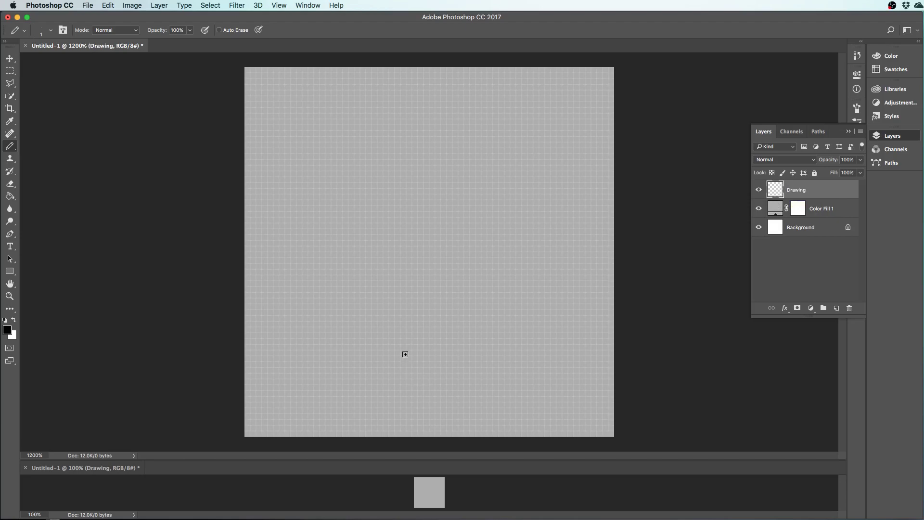
# Show the rulers around the canvas
pyautogui.click(282, 5)
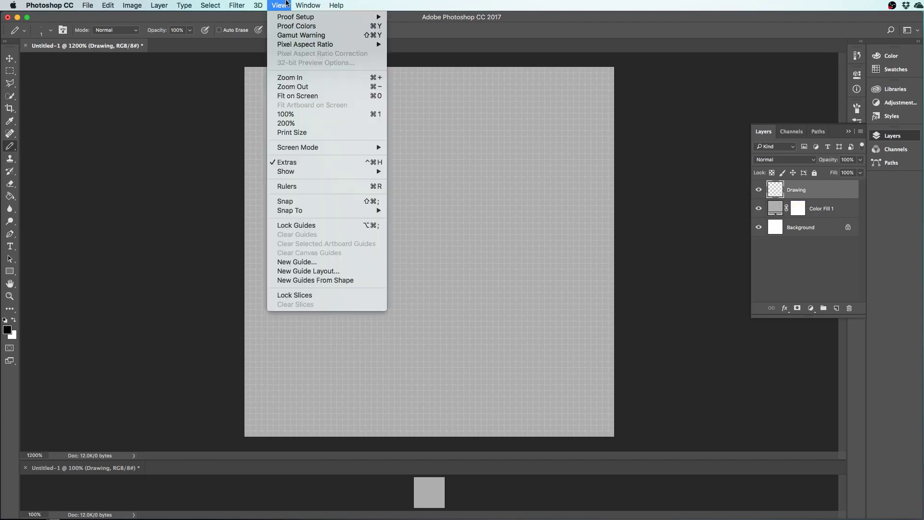
pyautogui.moveTo(307, 6)
pyautogui.moveTo(279, 5)
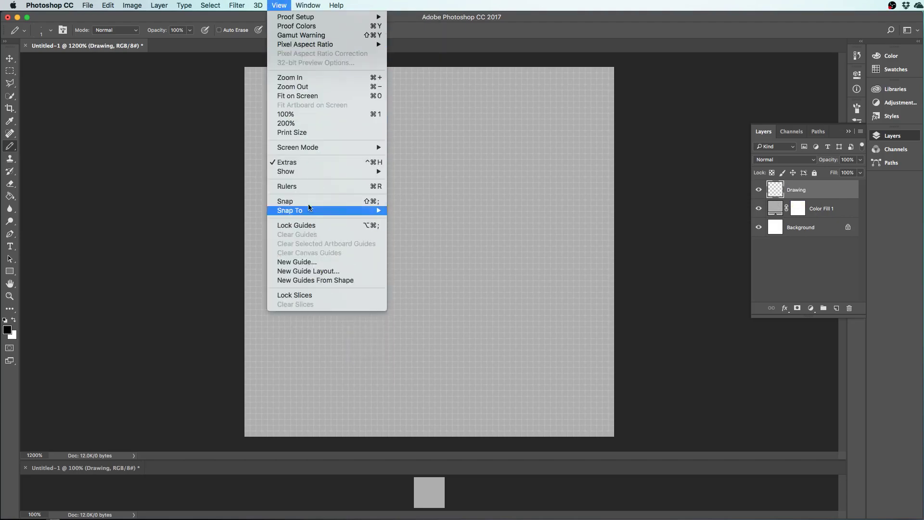
pyautogui.click(302, 187)
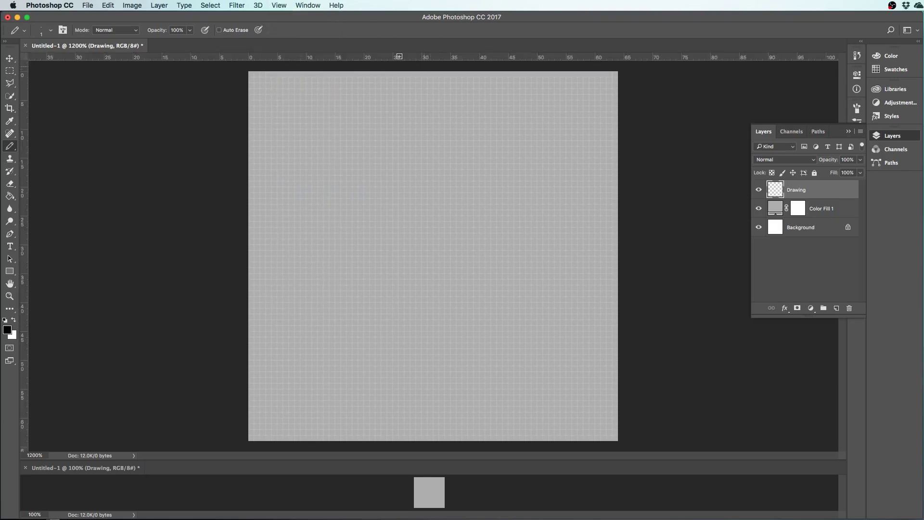
# Place a vertical guide at the canvas's horizontal center with snapping enabled, and turn snapping off again
pyautogui.click(278, 4)
pyautogui.click(298, 201)
pyautogui.moveTo(25, 229); pyautogui.dragTo(440, 235)
pyautogui.click(279, 5)
pyautogui.click(304, 201)
# Draw a black diagonal in two-pixel stair steps, about 24 pixels wide, rising rightward from the guide near the canvas's lower edge
pyautogui.click(429, 427)
pyautogui.click(435, 427)
pyautogui.click(441, 421)
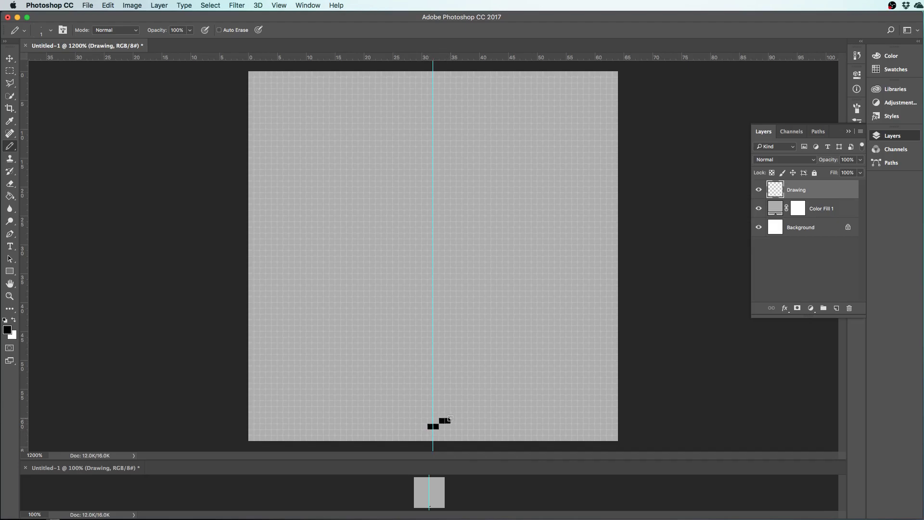
pyautogui.click(458, 415)
pyautogui.click(470, 409)
pyautogui.click(477, 403)
pyautogui.click(487, 398)
pyautogui.click(500, 392)
pyautogui.click(506, 391)
pyautogui.click(517, 386)
pyautogui.click(523, 381)
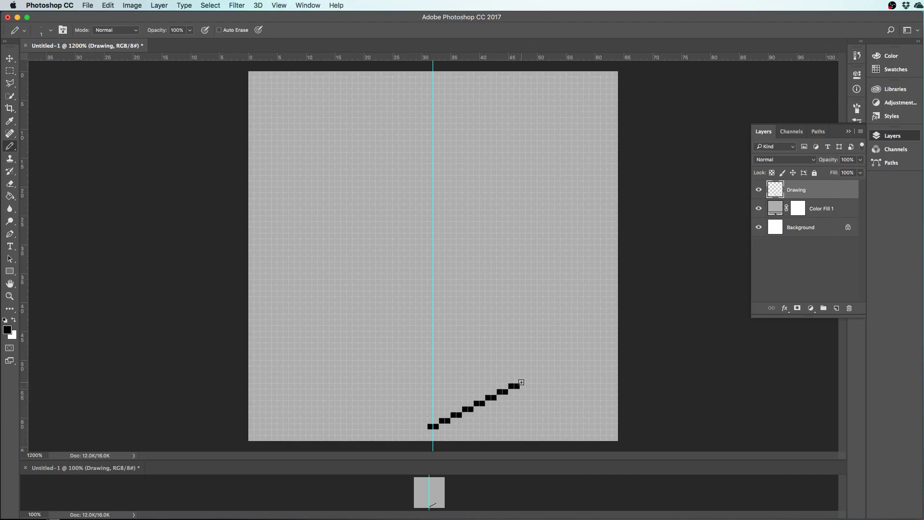
pyautogui.click(528, 381)
pyautogui.click(540, 375)
pyautogui.click(562, 363)
# Select the diagonal line with the Polygonal Lasso and copy and paste it onto a new layer
pyautogui.click(10, 82)
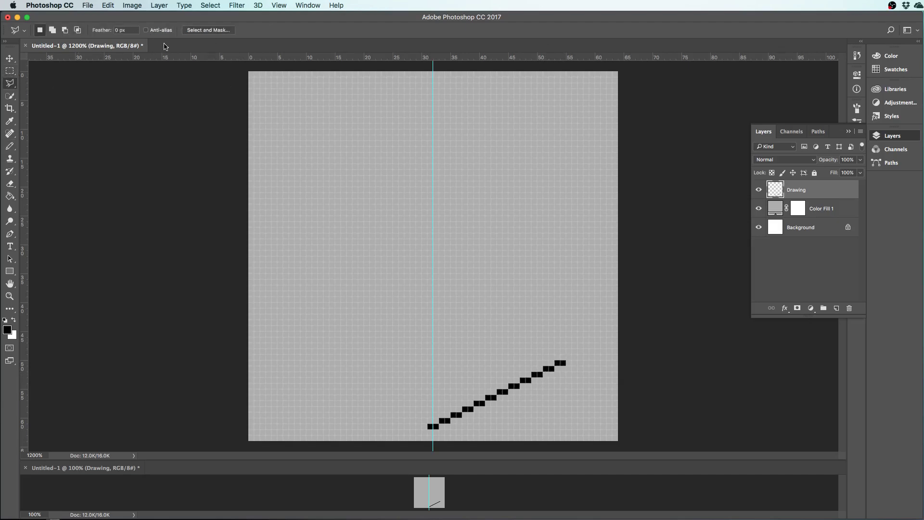
pyautogui.click(564, 327)
pyautogui.click(388, 414)
pyautogui.click(411, 436)
pyautogui.click(579, 408)
pyautogui.doubleClick(579, 354)
pyautogui.press('super+c')
pyautogui.press('super+v')
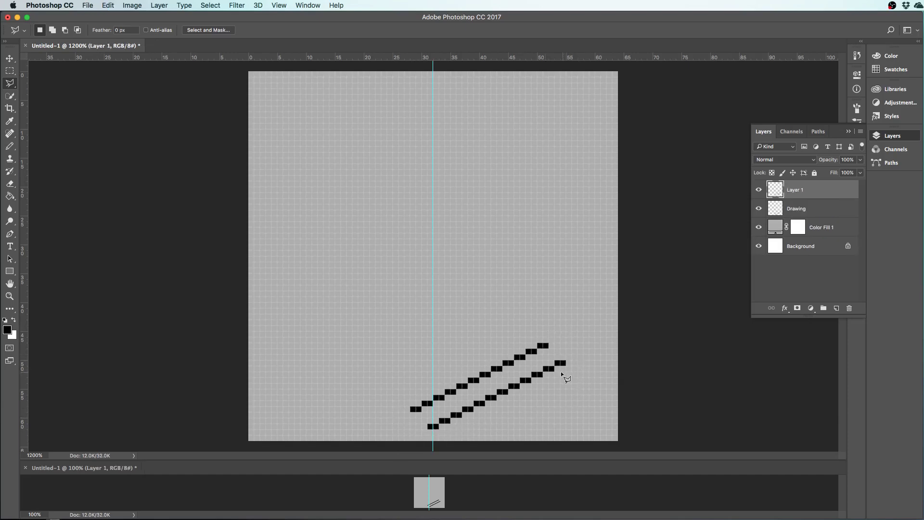
# Switch to the Move tool and turn off its Auto-Select option
pyautogui.click(9, 58)
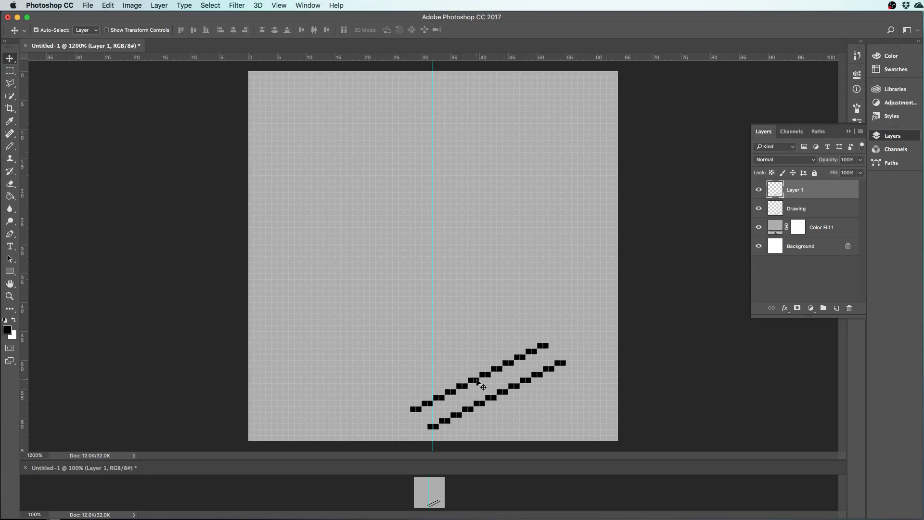
pyautogui.moveTo(472, 368); pyautogui.dragTo(451, 332)
pyautogui.moveTo(471, 383)
pyautogui.mouseDown()
pyautogui.moveTo(493, 378)
pyautogui.moveTo(477, 384)
pyautogui.mouseUp()
pyautogui.click(36, 29)
# Move the pasted diagonal line up and to the left, clear of the original line
pyautogui.moveTo(474, 383); pyautogui.dragTo(423, 299)
pyautogui.moveTo(456, 365); pyautogui.dragTo(479, 347)
pyautogui.press('Up')
pyautogui.press('Up')
pyautogui.press('Down')
pyautogui.press('Down')
pyautogui.press('Down')
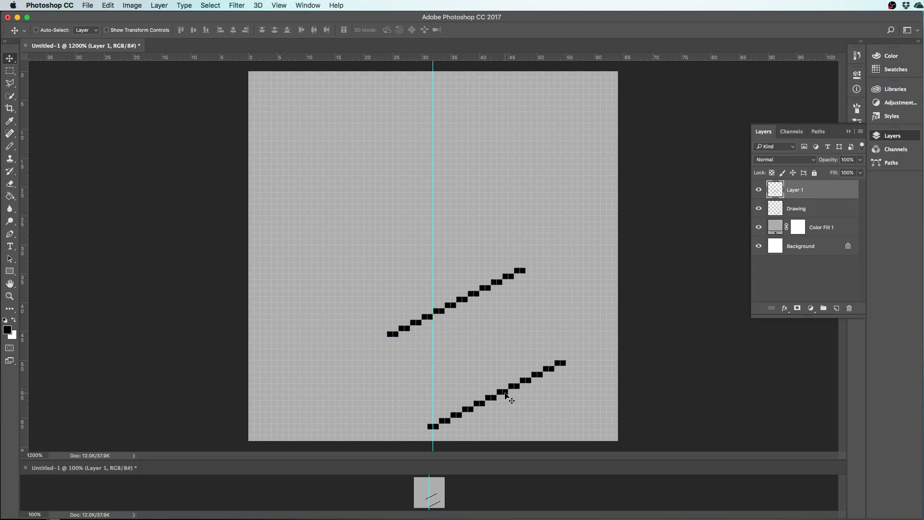
pyautogui.moveTo(510, 392)
pyautogui.mouseDown()
pyautogui.moveTo(518, 377)
pyautogui.moveTo(512, 392)
pyautogui.mouseUp()
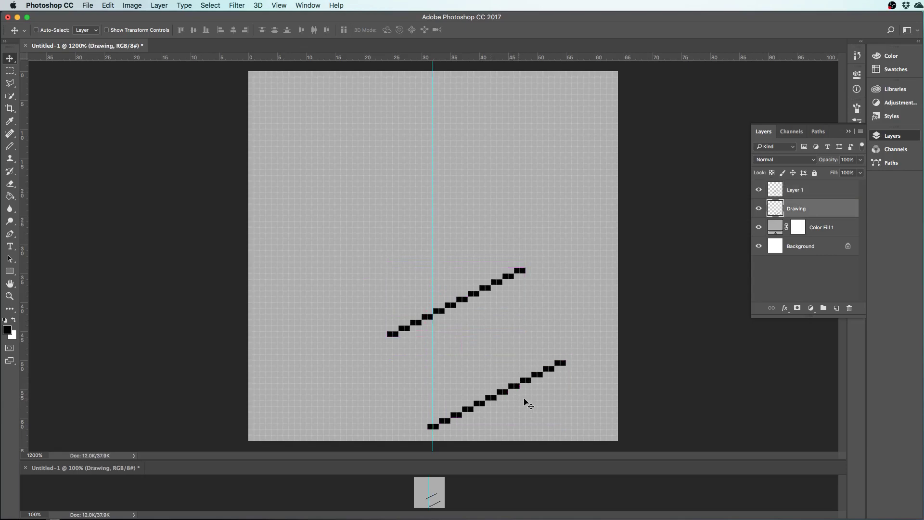
pyautogui.moveTo(439, 312); pyautogui.dragTo(538, 379)
pyautogui.click(802, 195)
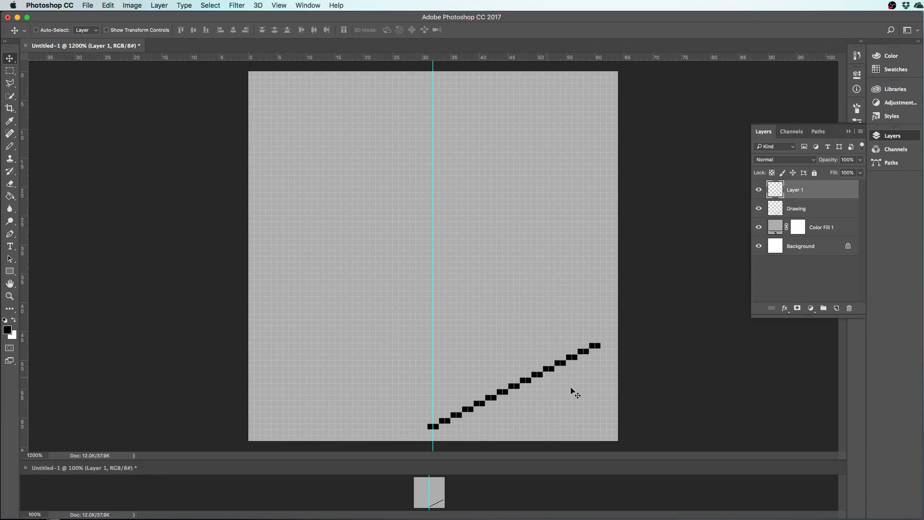
pyautogui.moveTo(592, 352); pyautogui.dragTo(461, 297)
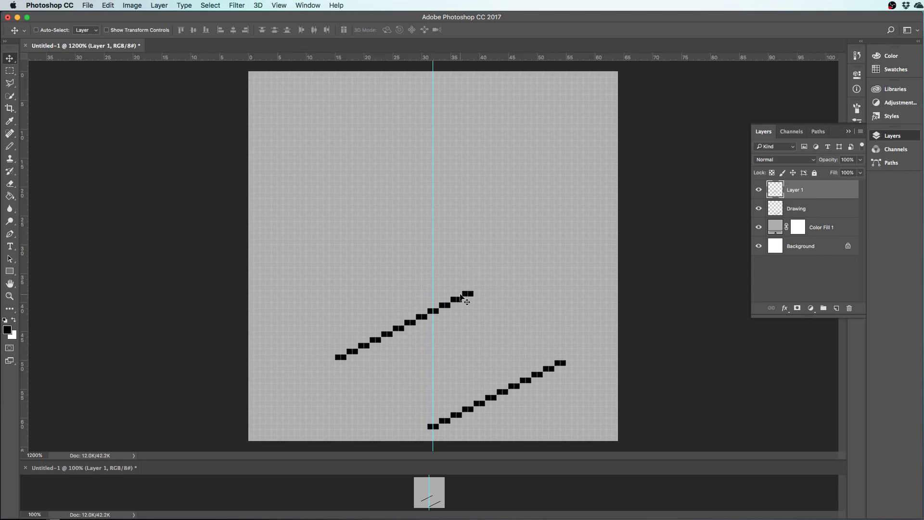
# Flip the pasted line horizontally and move it to meet the original at the guide, forming a symmetrical V
pyautogui.click(165, 5)
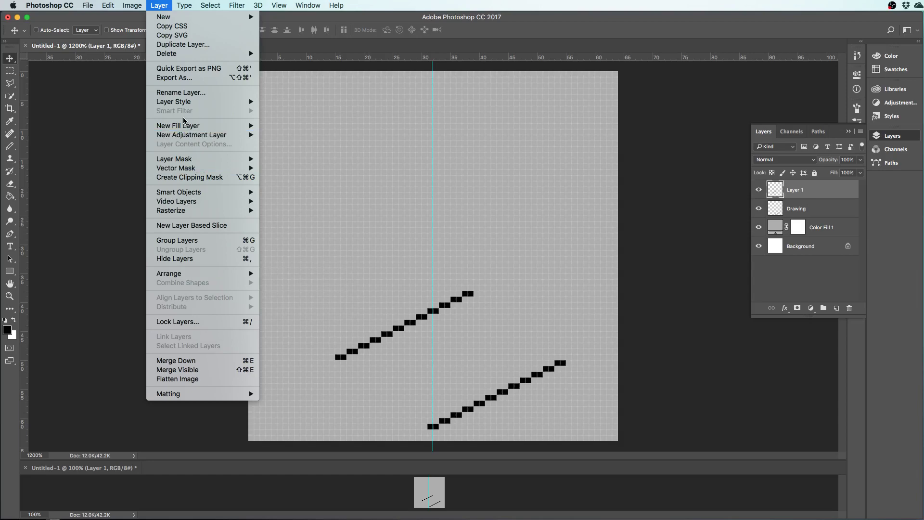
pyautogui.moveTo(108, 6)
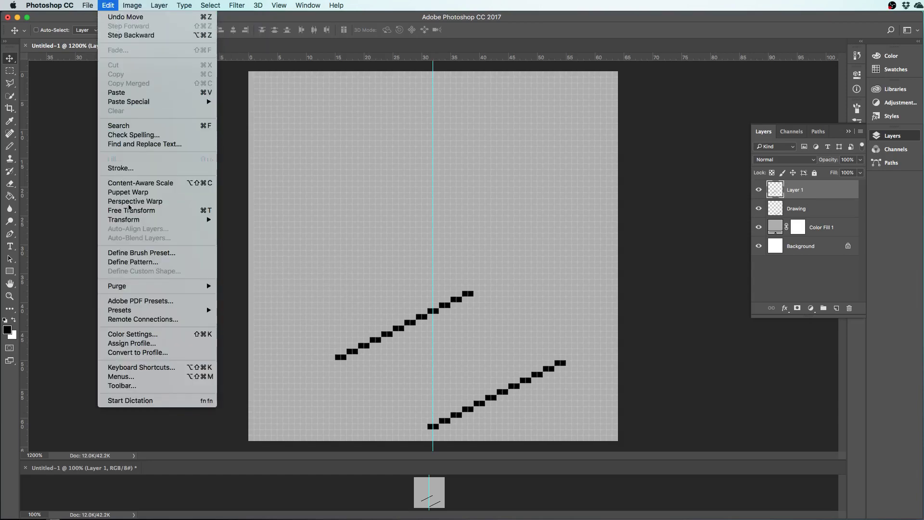
pyautogui.moveTo(165, 221)
pyautogui.click(262, 327)
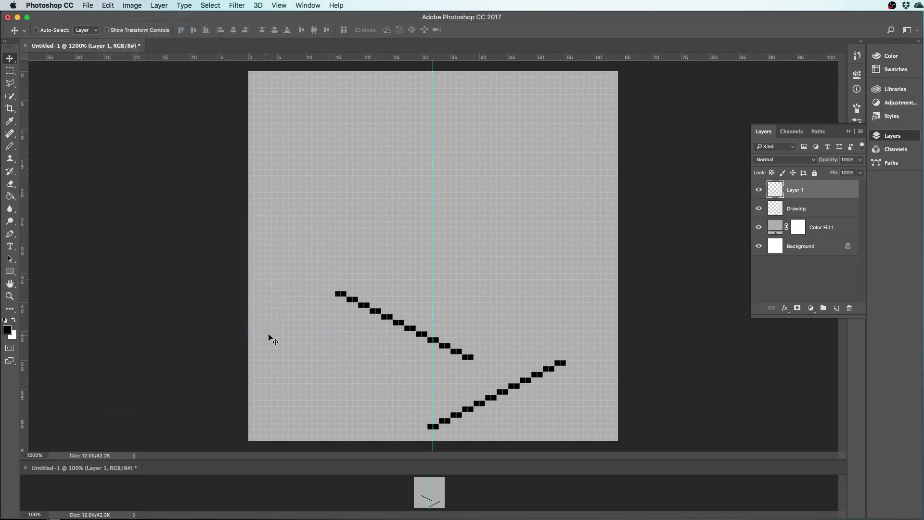
pyautogui.moveTo(415, 345); pyautogui.dragTo(386, 415)
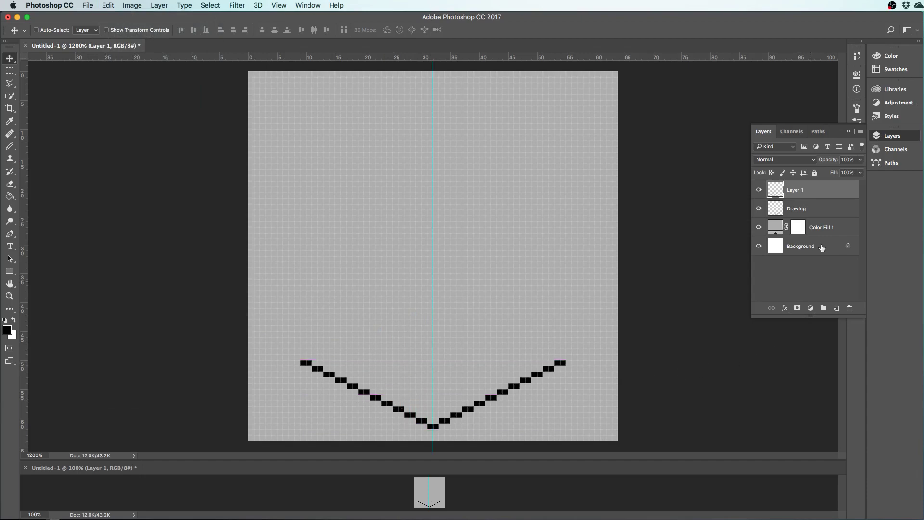
# Merge the pasted line's layer and the Drawing layer into one layer
pyautogui.keyDown('shift'); pyautogui.click(819, 206); pyautogui.keyUp('shift')
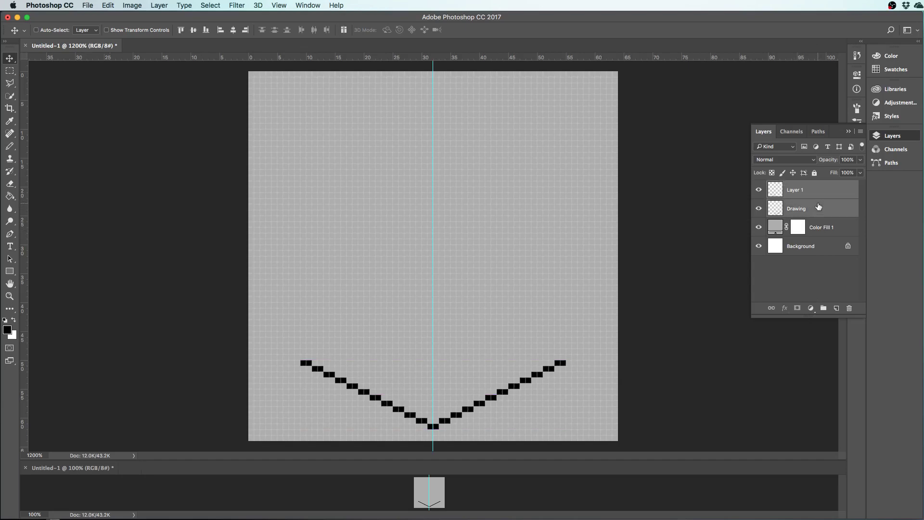
pyautogui.click(154, 5)
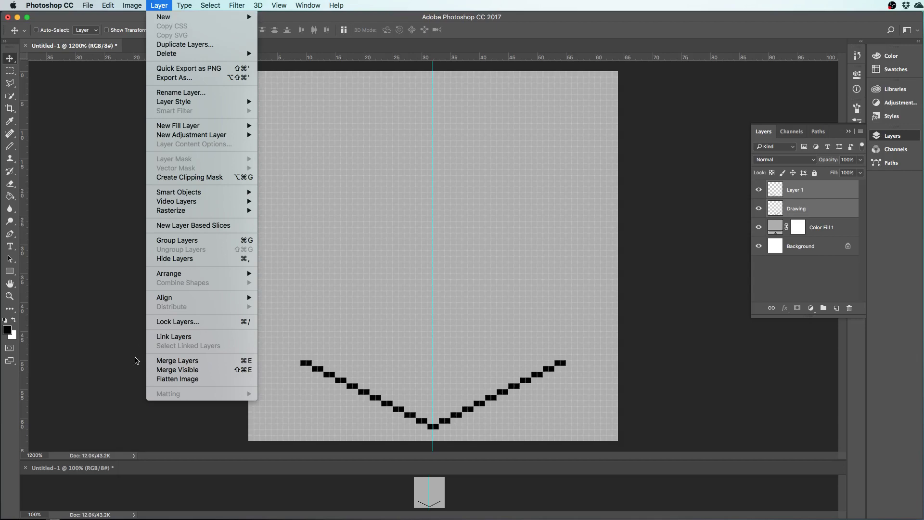
pyautogui.click(160, 361)
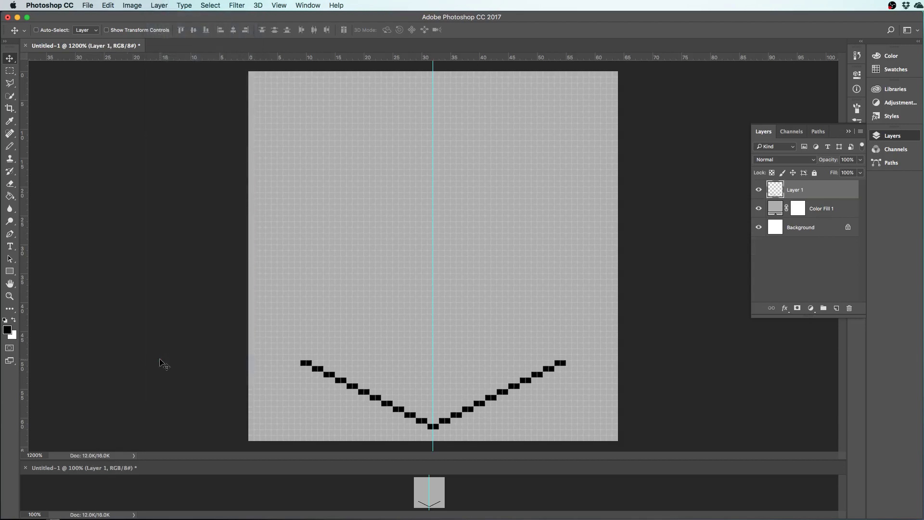
# Duplicate the merged V layer and move the copy straight up by about 21 pixels
pyautogui.moveTo(396, 405); pyautogui.dragTo(406, 363)
pyautogui.press('super+z')
pyautogui.moveTo(816, 195); pyautogui.dragTo(835, 309)
pyautogui.moveTo(488, 399); pyautogui.dragTo(490, 279)
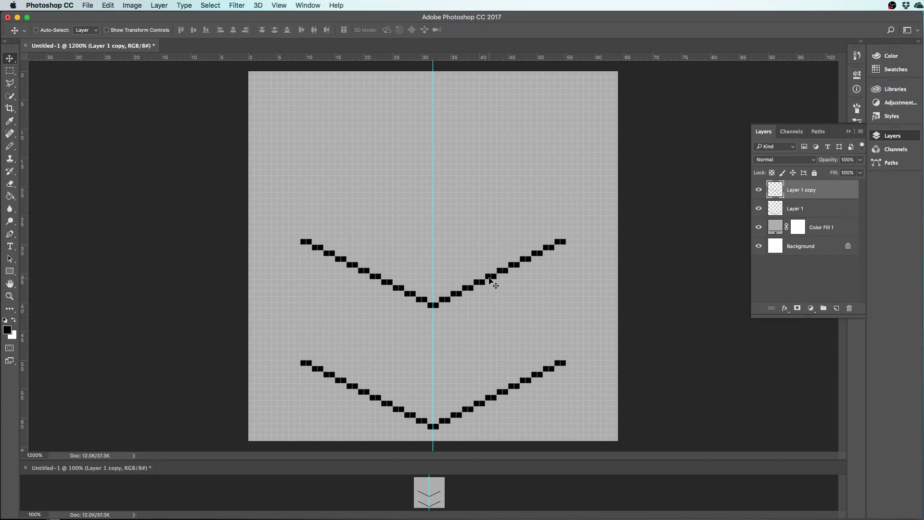
# Duplicate the upper V, turn the copy upside down and move it up to close the cube's diamond-shaped top face
pyautogui.moveTo(803, 190); pyautogui.dragTo(837, 308)
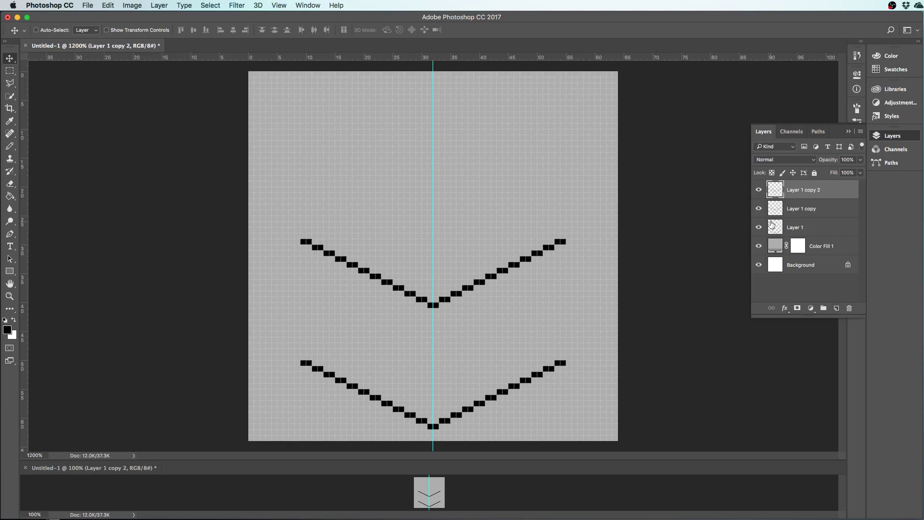
pyautogui.press('super')
pyautogui.press('super+t')
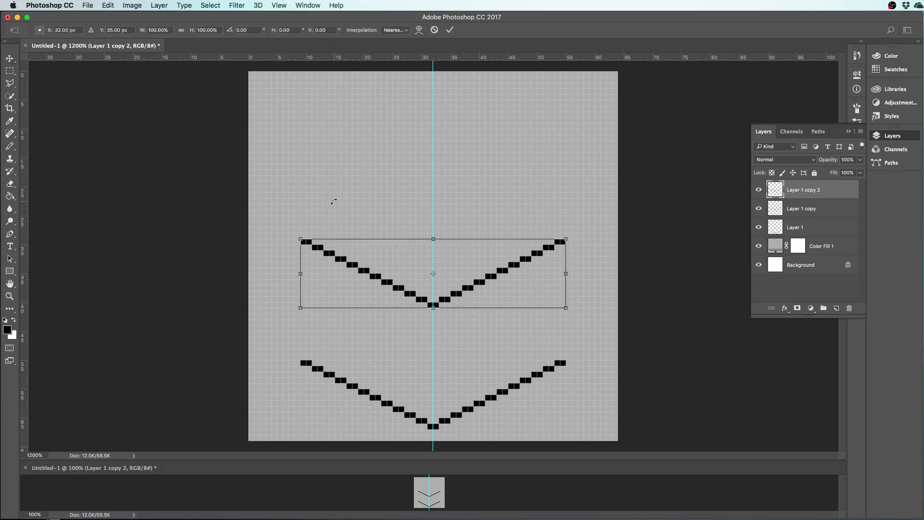
pyautogui.moveTo(298, 229); pyautogui.dragTo(578, 309)
pyautogui.press('Return')
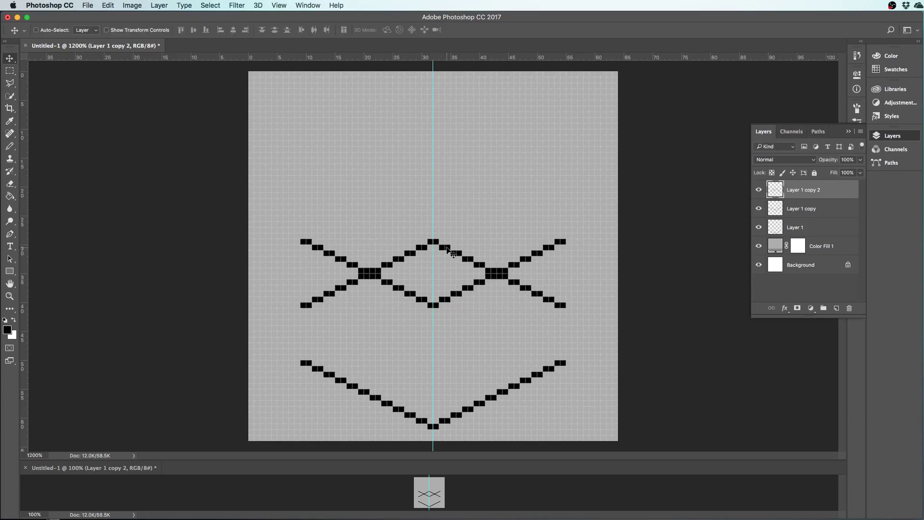
pyautogui.moveTo(447, 249); pyautogui.dragTo(455, 188)
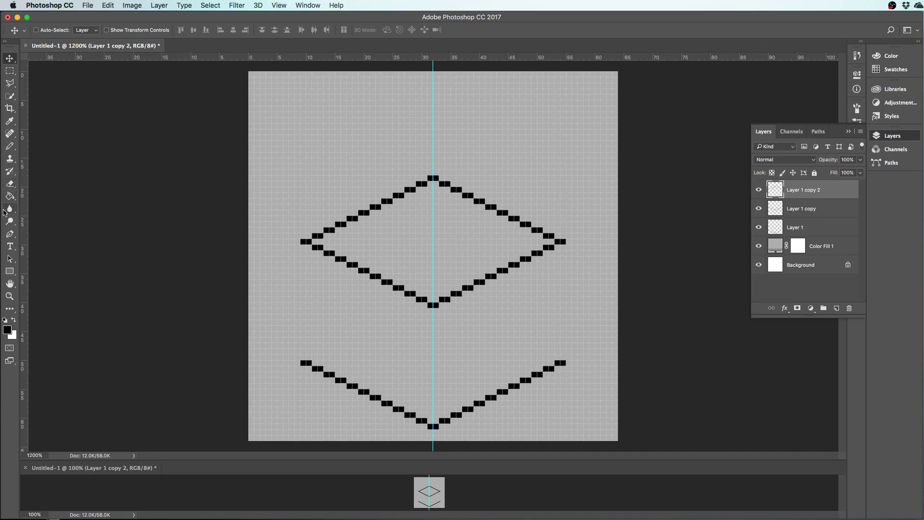
# Draw the cube's left, right and center vertical edges with the Pencil tool, joining the top face to the bottom V
pyautogui.press('b')
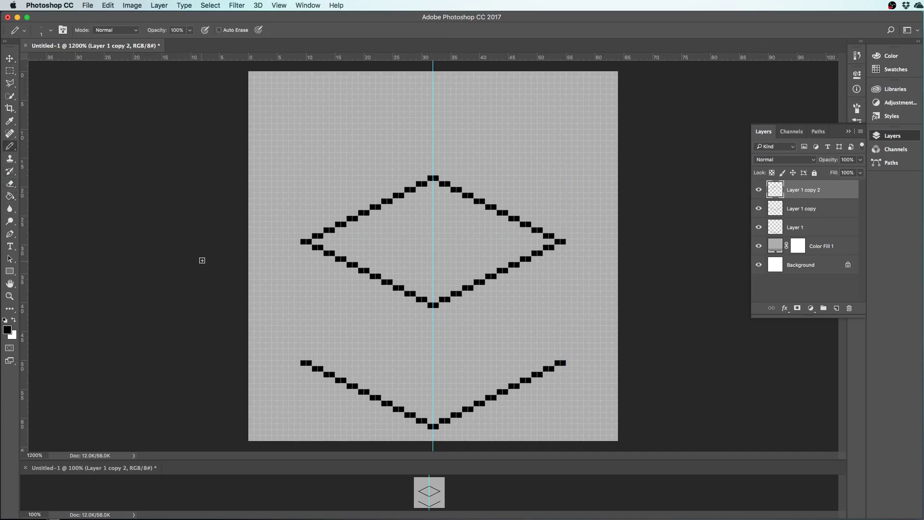
pyautogui.moveTo(304, 246); pyautogui.dragTo(303, 361)
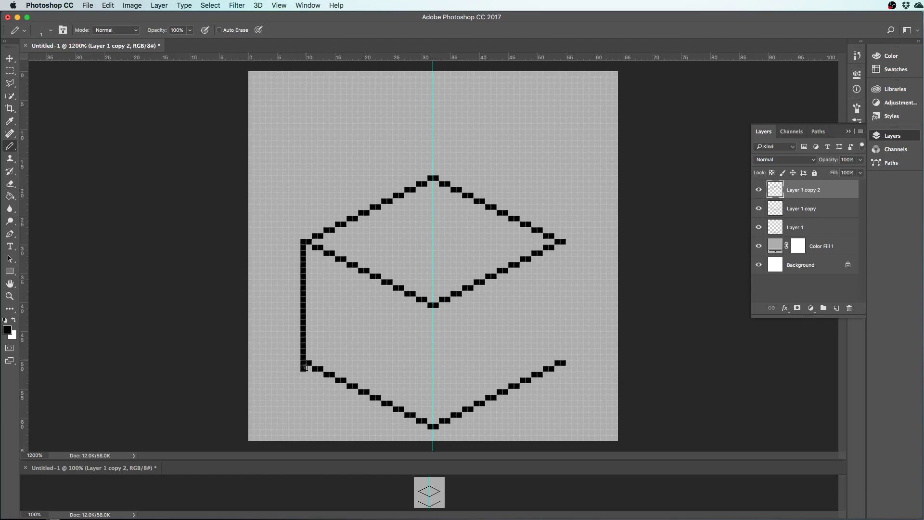
pyautogui.hotkey('ctrl', 'z')
pyautogui.moveTo(304, 241); pyautogui.dragTo(303, 362)
pyautogui.moveTo(565, 245); pyautogui.dragTo(565, 362)
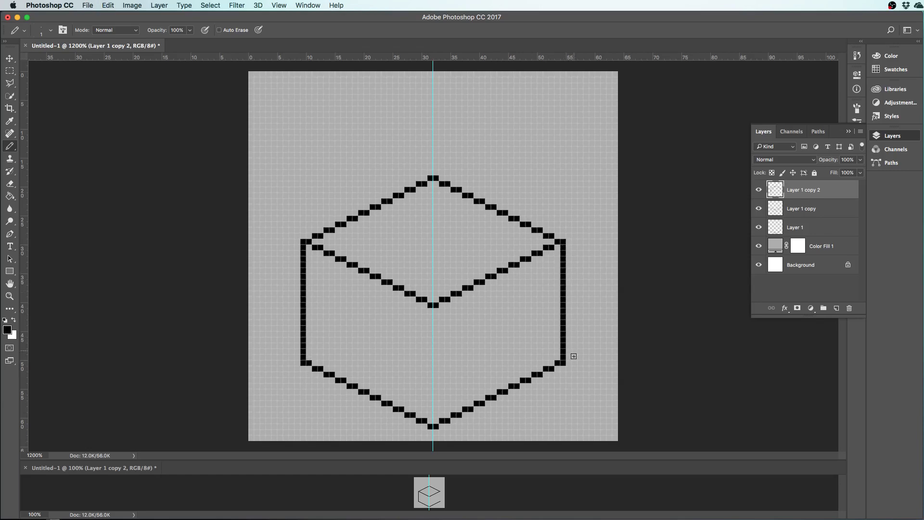
pyautogui.moveTo(436, 309); pyautogui.dragTo(439, 416)
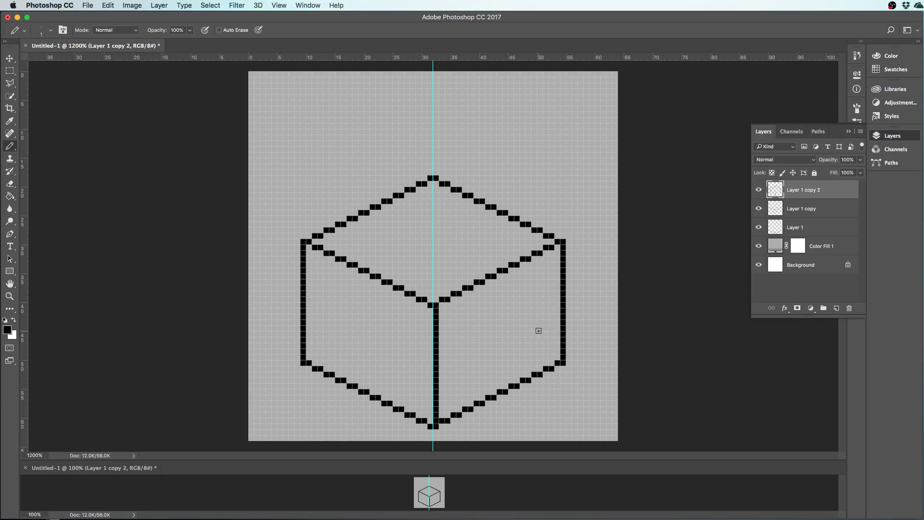
# Paste the diagonal line as a new layer and merge the three cube layers into one
pyautogui.press('super+v')
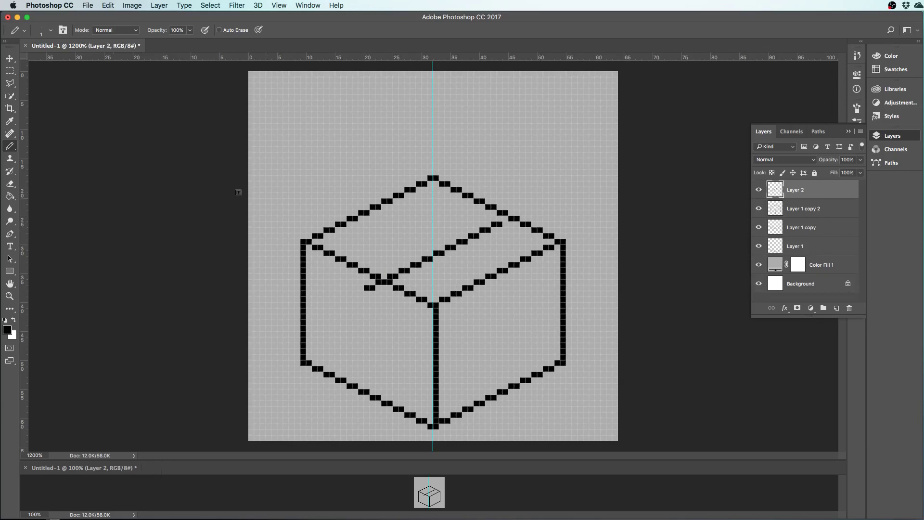
pyautogui.click(10, 60)
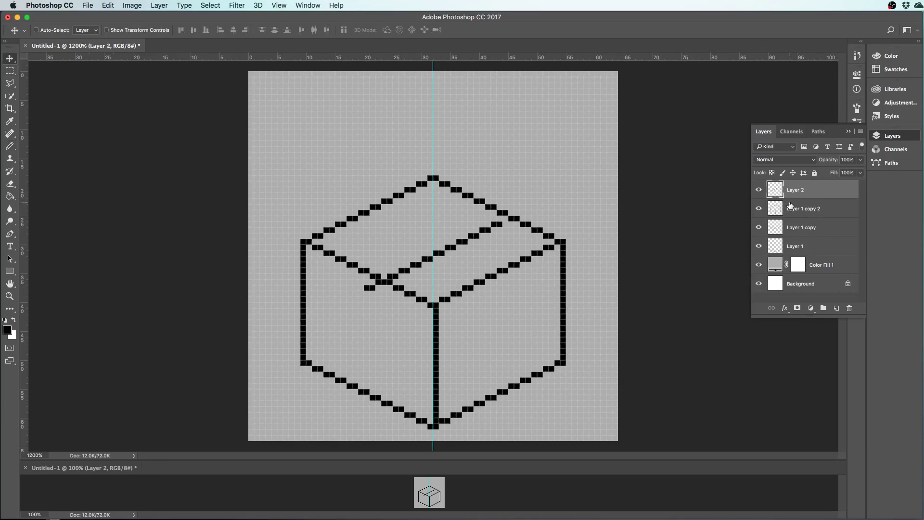
pyautogui.click(790, 206)
pyautogui.keyDown('shift'); pyautogui.click(815, 251); pyautogui.keyUp('shift')
pyautogui.press('super+e')
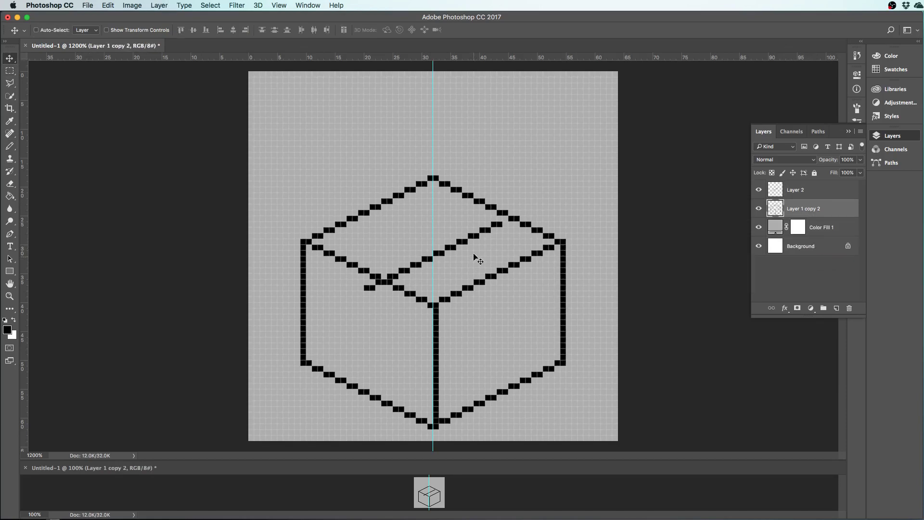
# Move the pasted diagonal line onto the cube's right face, starting at the center vertical edge and parallel to the base edge
pyautogui.moveTo(454, 255); pyautogui.dragTo(505, 309)
pyautogui.press('super+z')
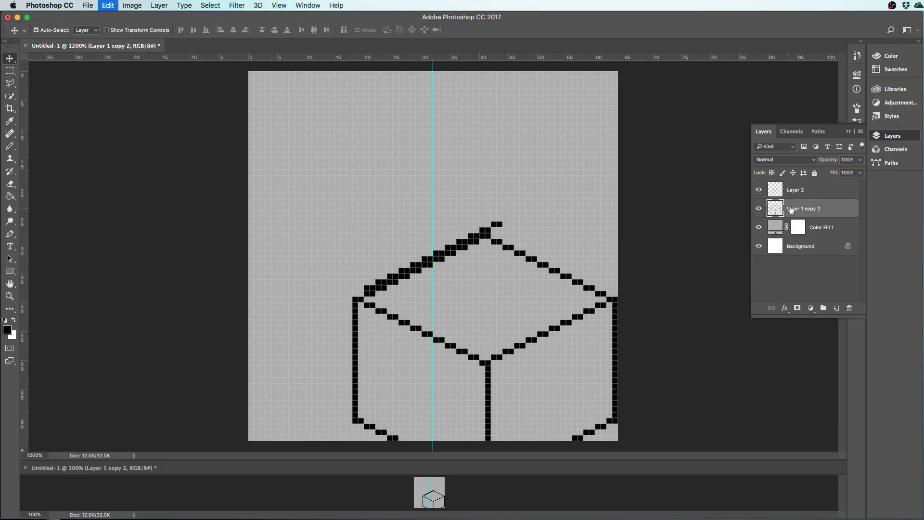
pyautogui.click(804, 194)
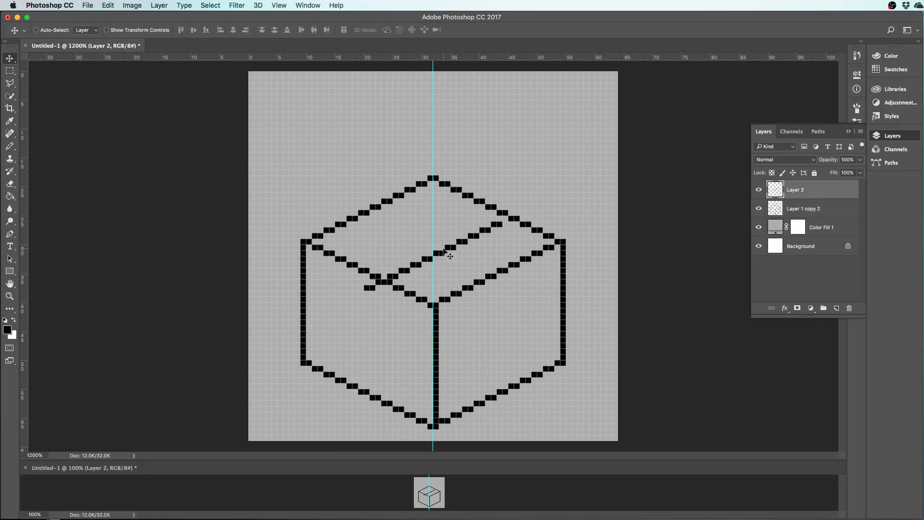
pyautogui.moveTo(444, 249); pyautogui.dragTo(522, 325)
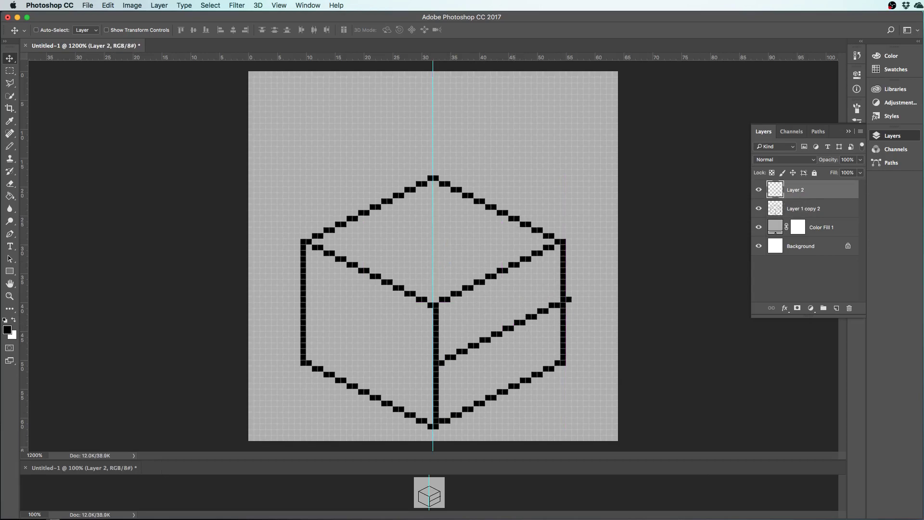
# Duplicate the diagonal line twice, placing one copy about 9 pixels right and 2 down, and the other about 10 pixels below that
pyautogui.press('super+Tab')
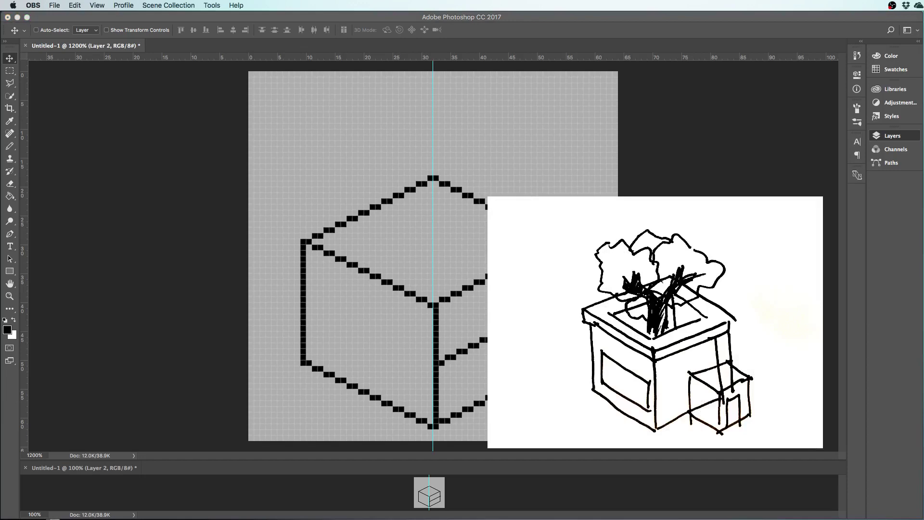
pyautogui.press('super+Tab')
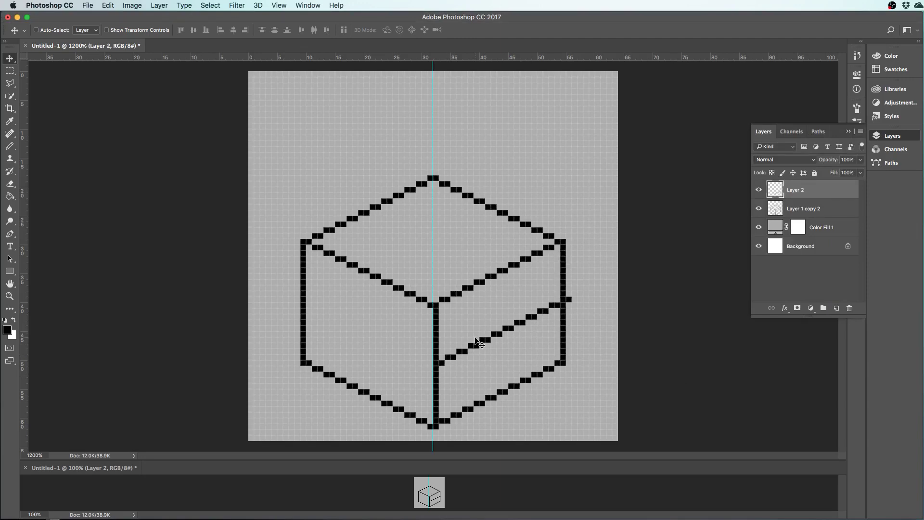
pyautogui.moveTo(829, 195); pyautogui.dragTo(836, 307)
pyautogui.moveTo(519, 341); pyautogui.dragTo(568, 339)
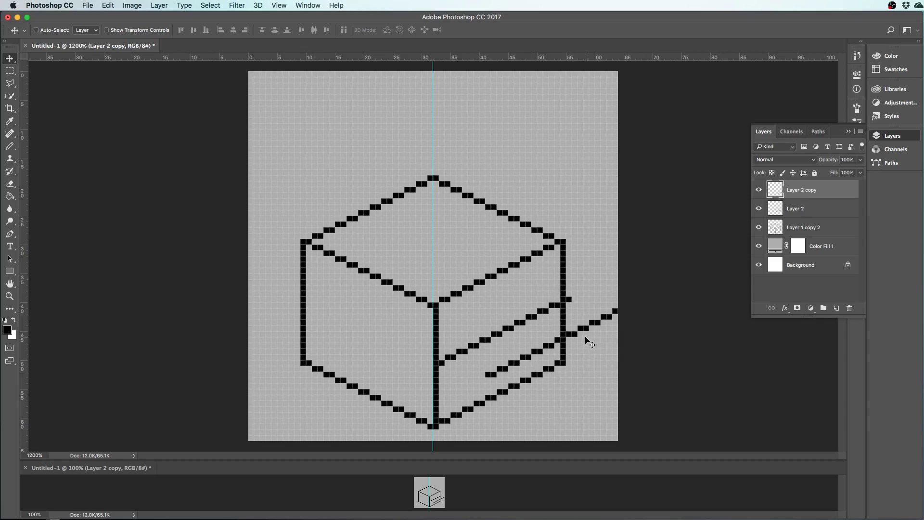
pyautogui.moveTo(801, 200); pyautogui.dragTo(836, 309)
pyautogui.moveTo(576, 344); pyautogui.dragTo(576, 400)
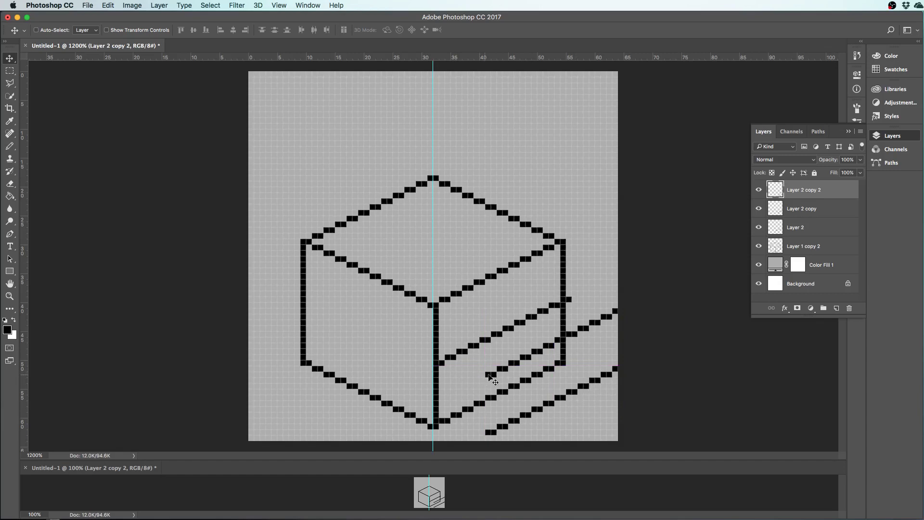
# Merge the three diagonal line layers into one layer separate from the cube, and make the merged layer active
pyautogui.click(761, 247)
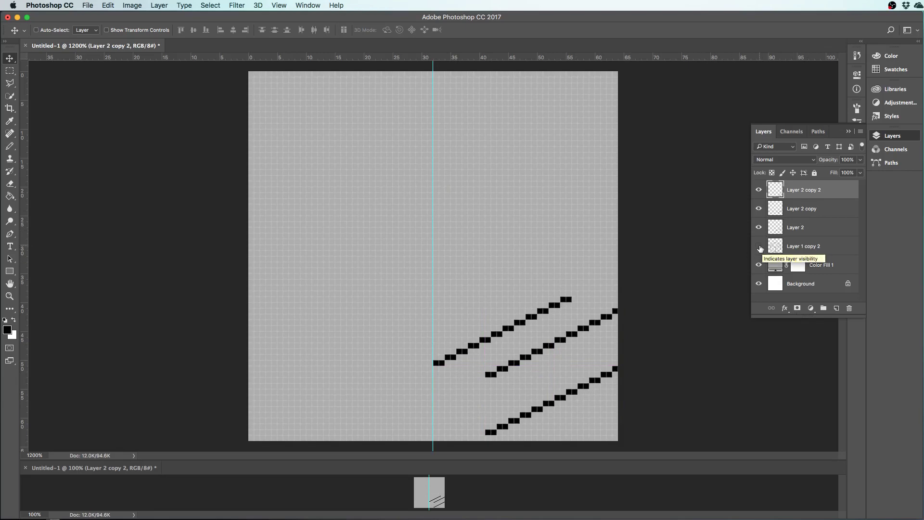
pyautogui.click(759, 246)
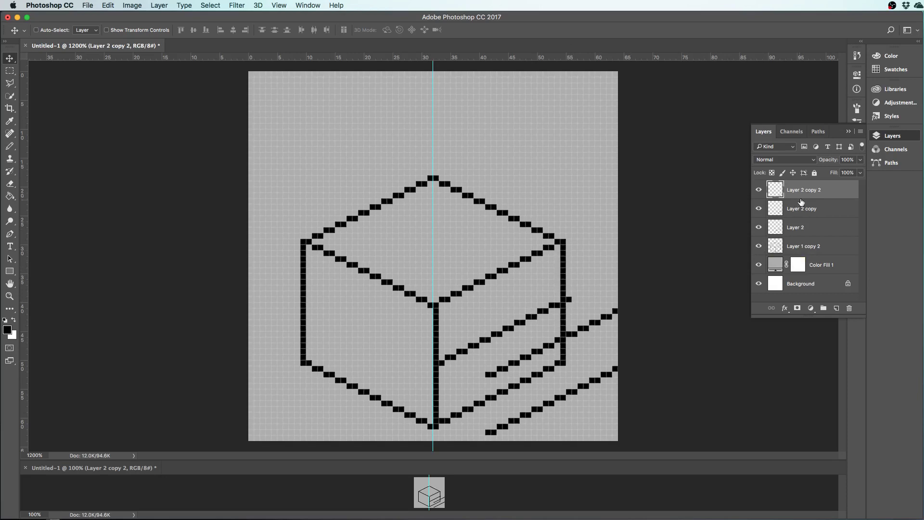
pyautogui.keyDown('shift'); pyautogui.click(804, 230); pyautogui.keyUp('shift')
pyautogui.hotkey('ctrl', 'e')
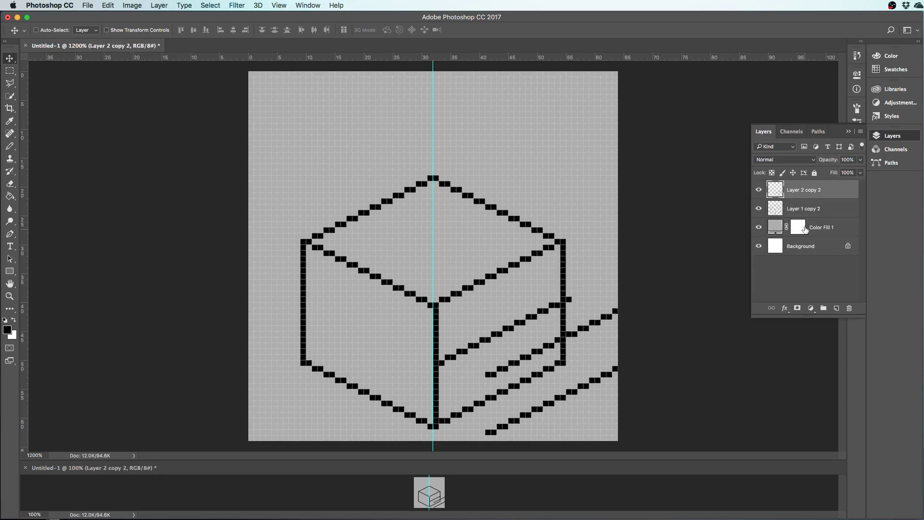
pyautogui.click(795, 211)
pyautogui.click(759, 210)
pyautogui.click(759, 211)
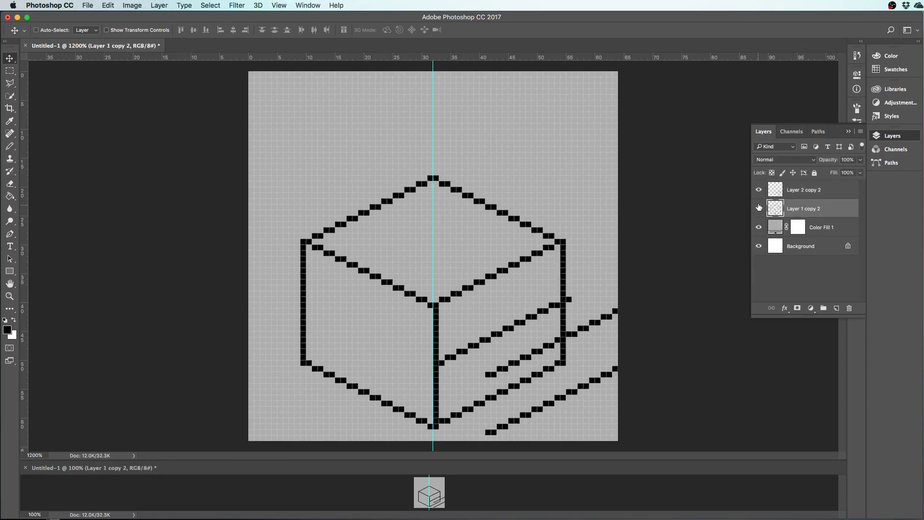
pyautogui.click(773, 191)
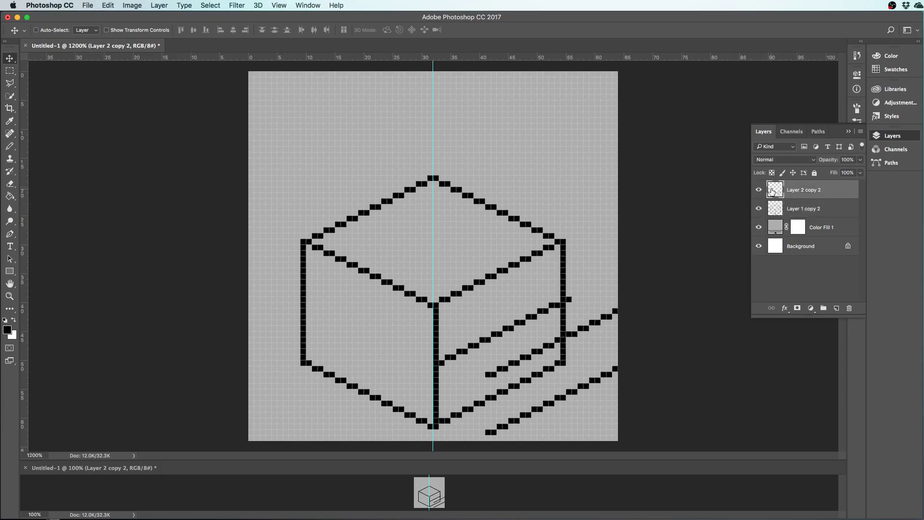
# Close the annex roof's right end with a short two-pixel-step edge and erase the diagonal line ends beyond it
pyautogui.press('e')
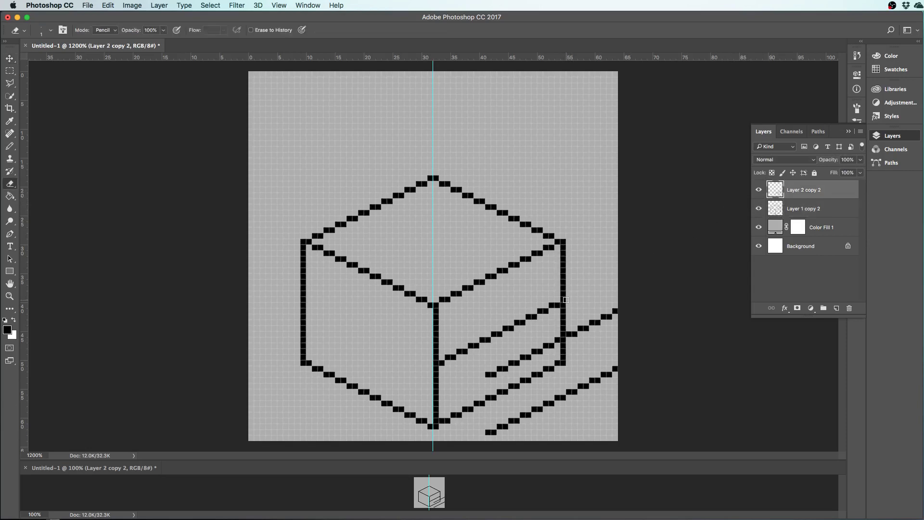
pyautogui.moveTo(568, 333); pyautogui.dragTo(627, 304)
pyautogui.press('super+z')
pyautogui.press('b')
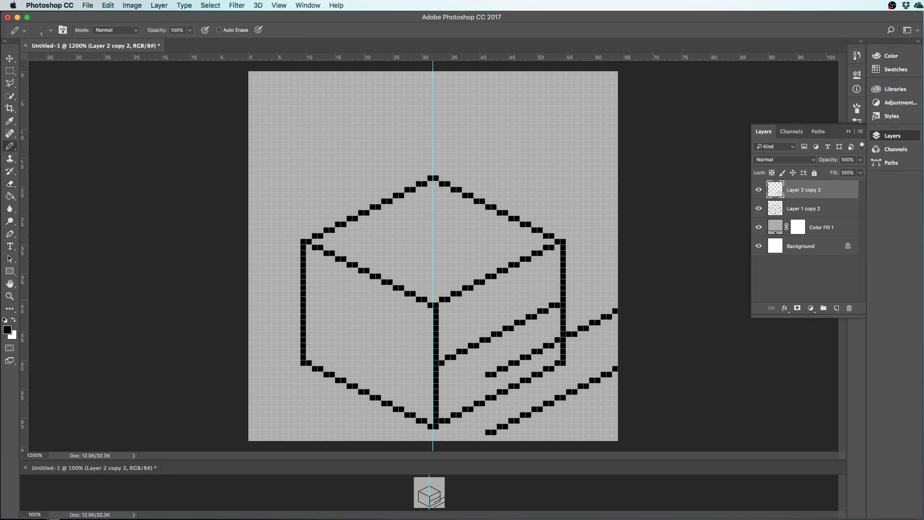
pyautogui.click(576, 316)
pyautogui.click(579, 316)
pyautogui.click(586, 322)
pyautogui.press('e')
pyautogui.moveTo(597, 323); pyautogui.dragTo(621, 310)
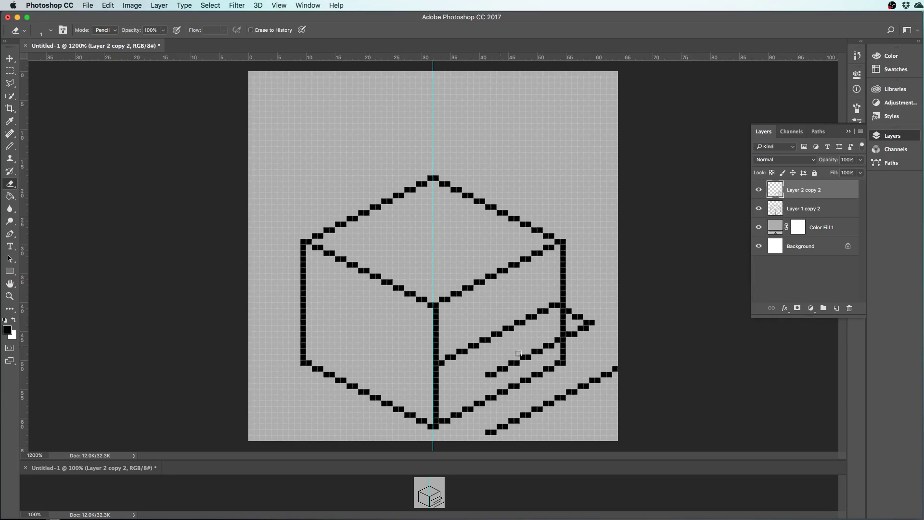
# Draw a short edge closing the annex roof's left end and erase the diagonal line pieces beyond it
pyautogui.press('b')
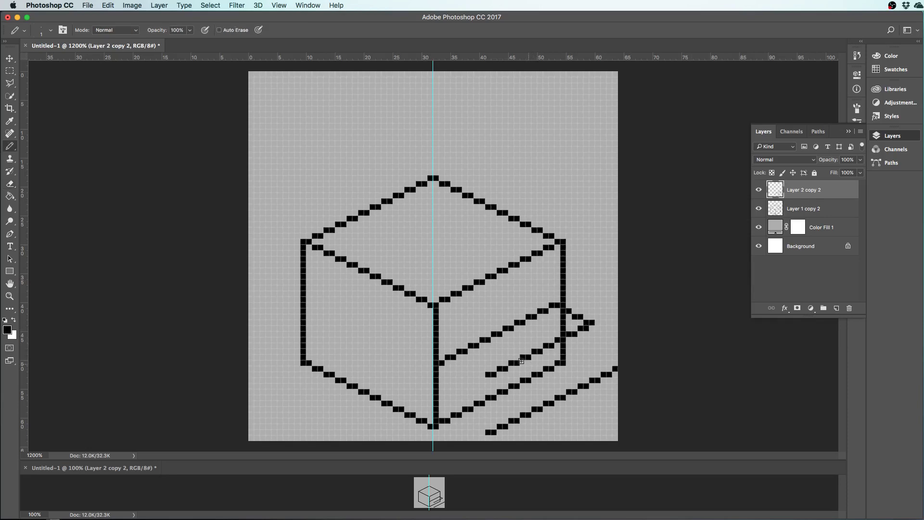
pyautogui.click(519, 334)
pyautogui.click(528, 340)
pyautogui.click(534, 339)
pyautogui.click(539, 346)
pyautogui.press('e')
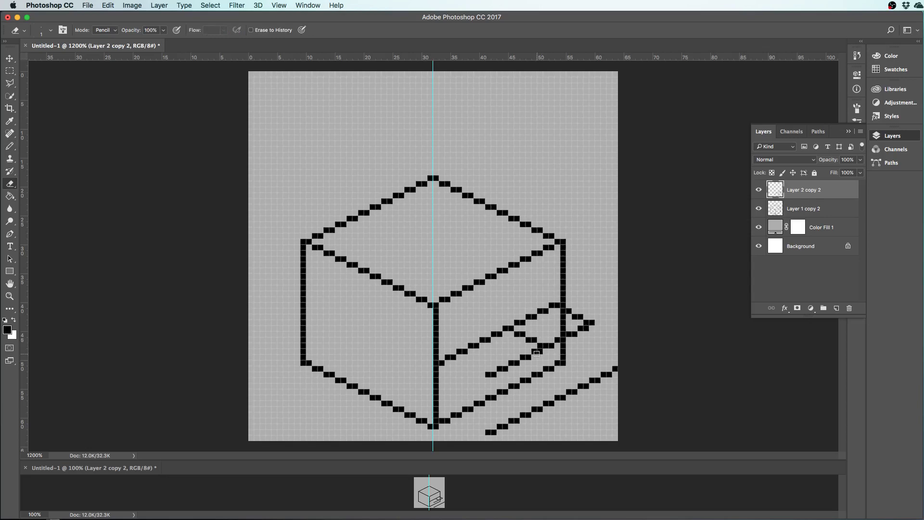
pyautogui.moveTo(535, 353); pyautogui.dragTo(488, 374)
pyautogui.click(511, 363)
pyautogui.moveTo(501, 328); pyautogui.dragTo(479, 339)
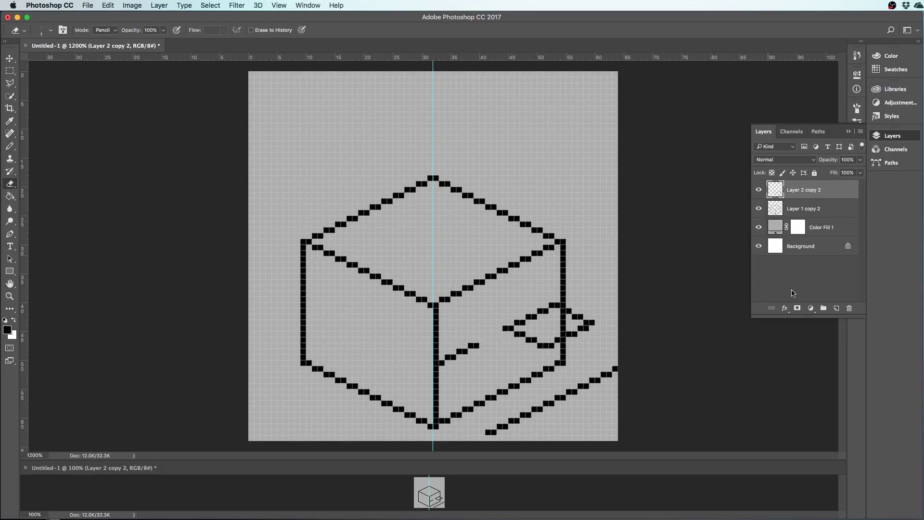
# Lengthen the annex roof by erasing its left short edge, extending both long edges and redrawing the short edge farther left
pyautogui.moveTo(514, 343)
pyautogui.mouseDown()
pyautogui.moveTo(521, 336)
pyautogui.moveTo(546, 348)
pyautogui.mouseUp()
pyautogui.click(541, 346)
pyautogui.press('b')
pyautogui.moveTo(544, 345); pyautogui.dragTo(524, 357)
pyautogui.click(501, 334)
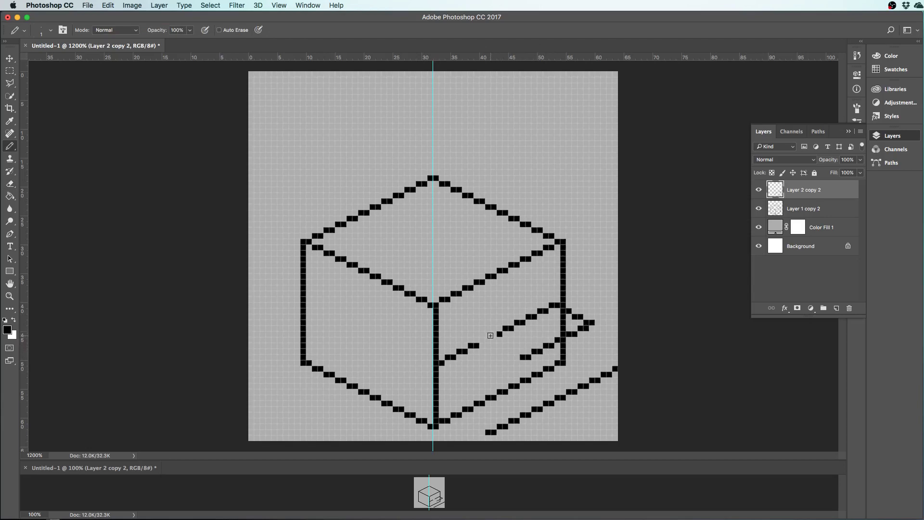
pyautogui.click(494, 334)
pyautogui.moveTo(489, 339); pyautogui.dragTo(483, 342)
pyautogui.click(482, 346)
pyautogui.moveTo(484, 350); pyautogui.dragTo(503, 358)
pyautogui.click(513, 362)
pyautogui.click(516, 363)
# Erase the leftover line beside the annex roof and draw the annex's left vertical edge and short left base edge
pyautogui.press('e')
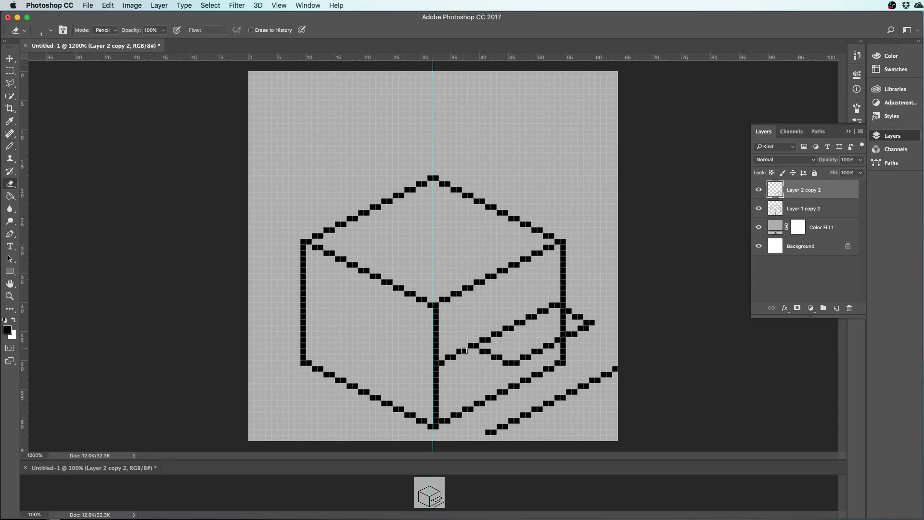
pyautogui.moveTo(462, 349)
pyautogui.mouseDown()
pyautogui.moveTo(443, 364)
pyautogui.moveTo(451, 357)
pyautogui.moveTo(496, 439)
pyautogui.moveTo(520, 378)
pyautogui.moveTo(499, 363)
pyautogui.moveTo(470, 388)
pyautogui.moveTo(487, 431)
pyautogui.mouseUp()
pyautogui.press('b')
# On the cube's layer, erase the base edge and right vertical edge parts that lie behind the annex
pyautogui.press('e')
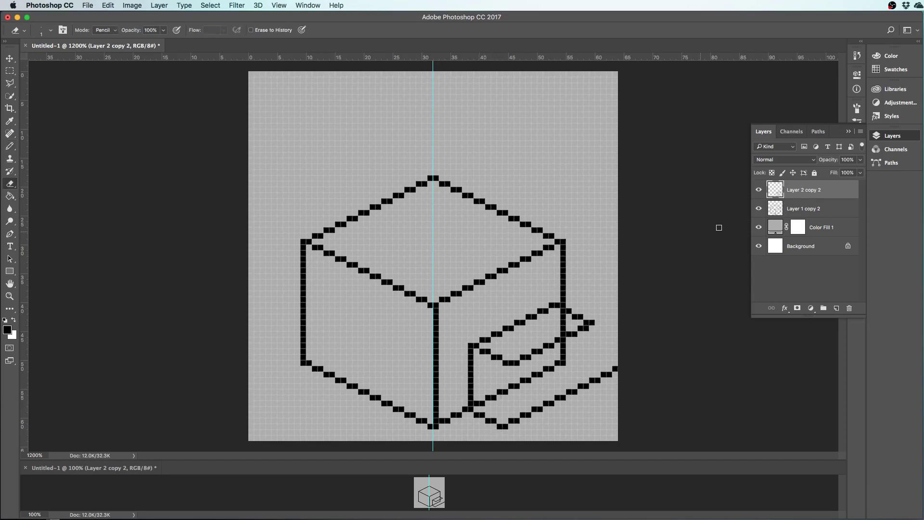
pyautogui.click(781, 208)
pyautogui.moveTo(481, 404); pyautogui.dragTo(563, 357)
pyautogui.moveTo(515, 379)
pyautogui.mouseDown()
pyautogui.moveTo(562, 352)
pyautogui.moveTo(565, 315)
pyautogui.mouseUp()
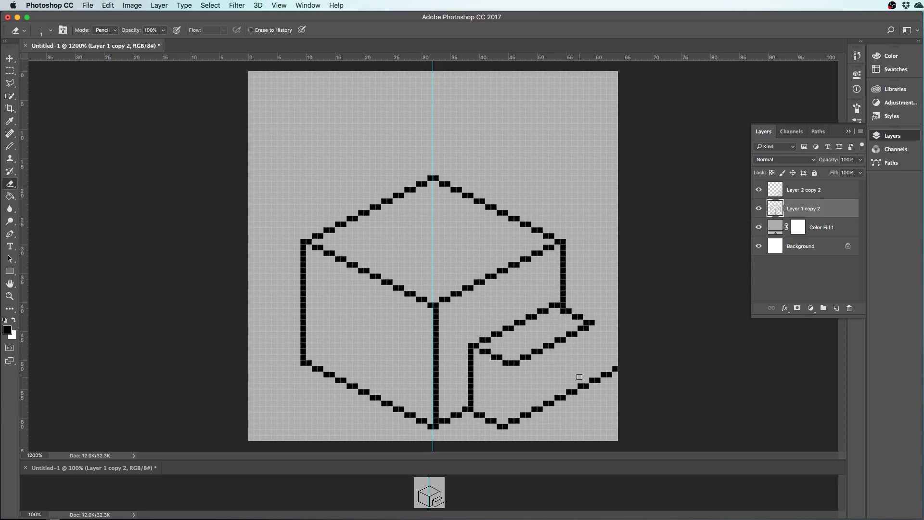
# On the annex layer, draw the right vertical edge from roof to base line and erase the base line beyond it
pyautogui.press('b')
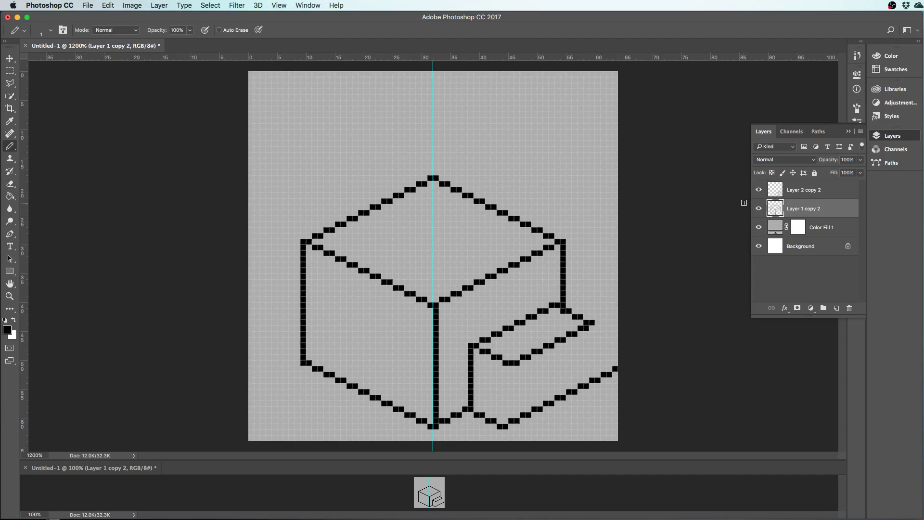
pyautogui.click(815, 190)
pyautogui.moveTo(597, 328); pyautogui.dragTo(597, 358)
pyautogui.press('super+z')
pyautogui.moveTo(592, 323); pyautogui.dragTo(591, 387)
pyautogui.press('e')
pyautogui.click(592, 385)
pyautogui.moveTo(599, 379); pyautogui.dragTo(632, 364)
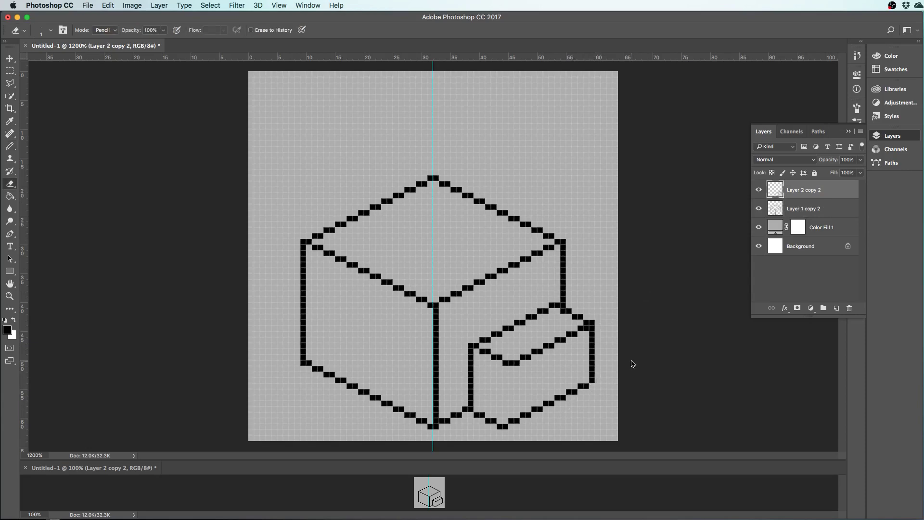
# Draw the annex's front vertical corner edge and a narrow door outline on its right face with the Pencil tool
pyautogui.press('b')
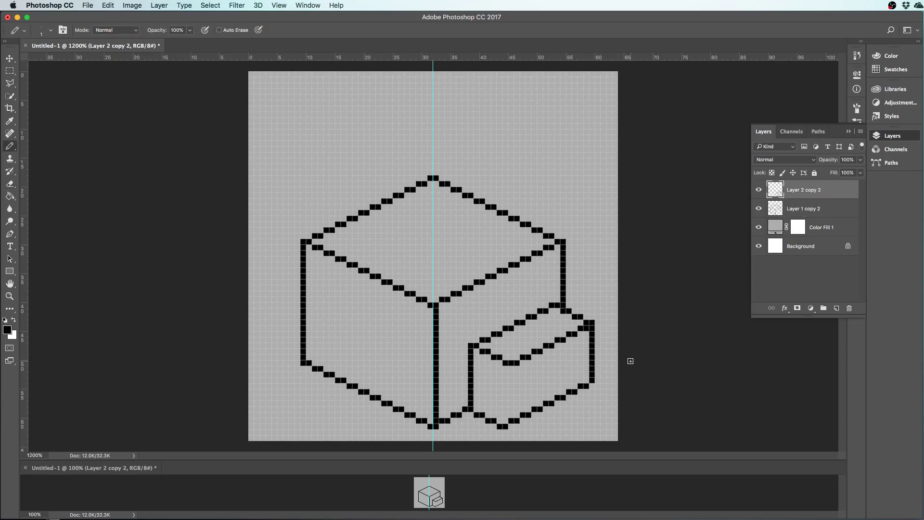
pyautogui.moveTo(507, 367); pyautogui.dragTo(505, 425)
pyautogui.moveTo(528, 408)
pyautogui.mouseDown()
pyautogui.moveTo(533, 377)
pyautogui.moveTo(551, 362)
pyautogui.moveTo(552, 400)
pyautogui.mouseUp()
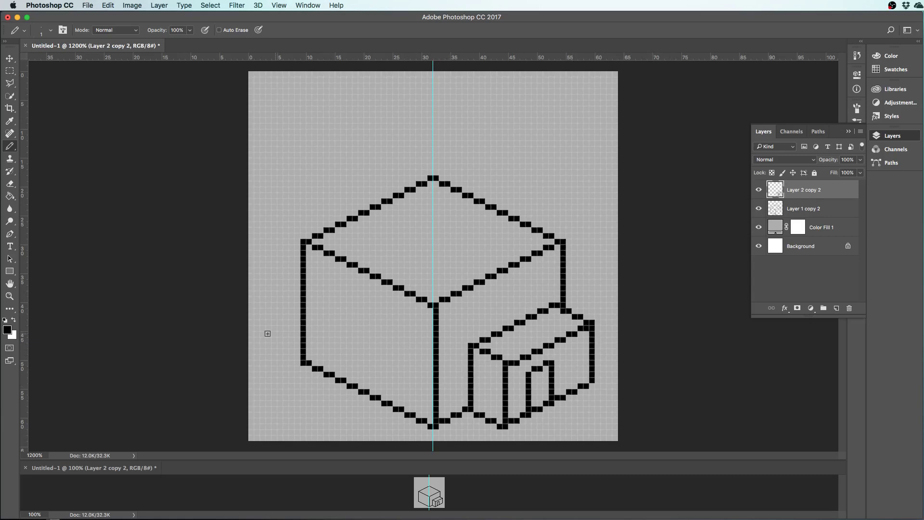
# Merge the annex layer and the cube layer into one layer
pyautogui.keyDown('shift'); pyautogui.click(797, 208); pyautogui.keyUp('shift')
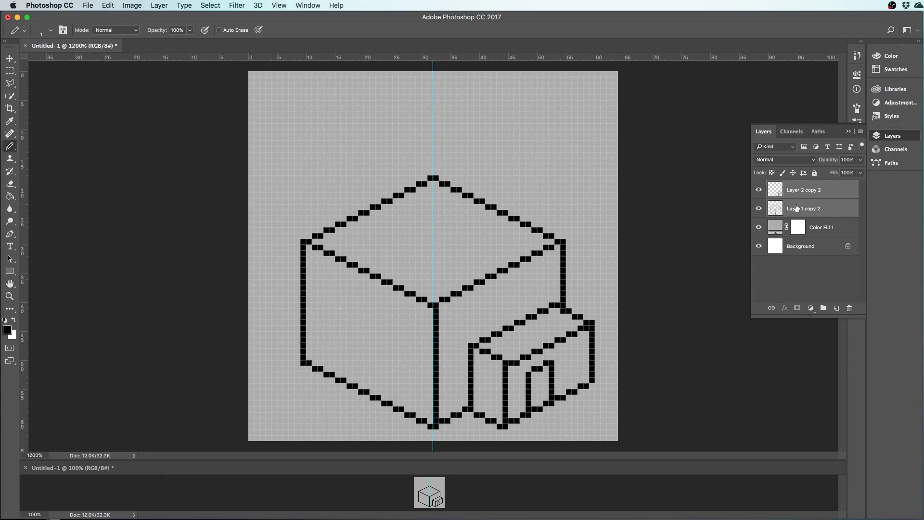
pyautogui.press('super+e')
pyautogui.click(758, 188)
pyautogui.click(759, 189)
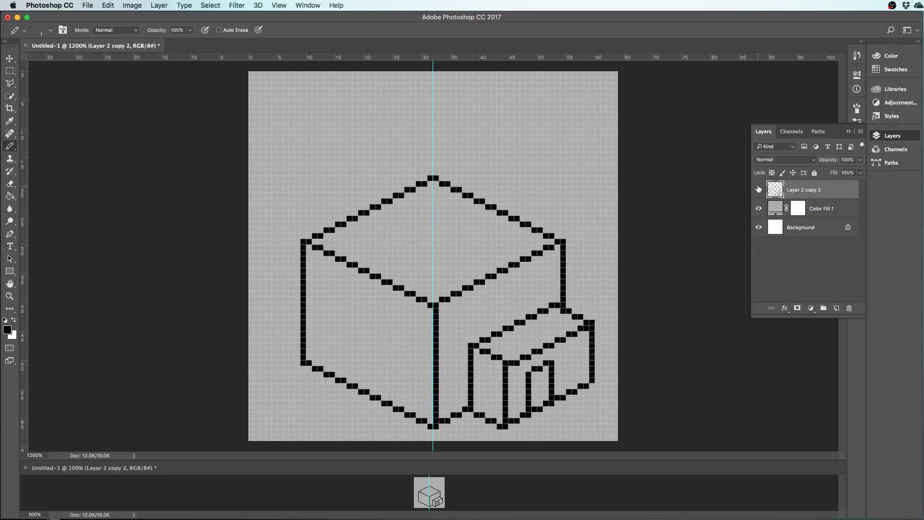
# Select the top face's front-left edge with the Polygonal Lasso, copy it to a new layer and shift it 2 pixels down
pyautogui.click(10, 83)
pyautogui.click(353, 243)
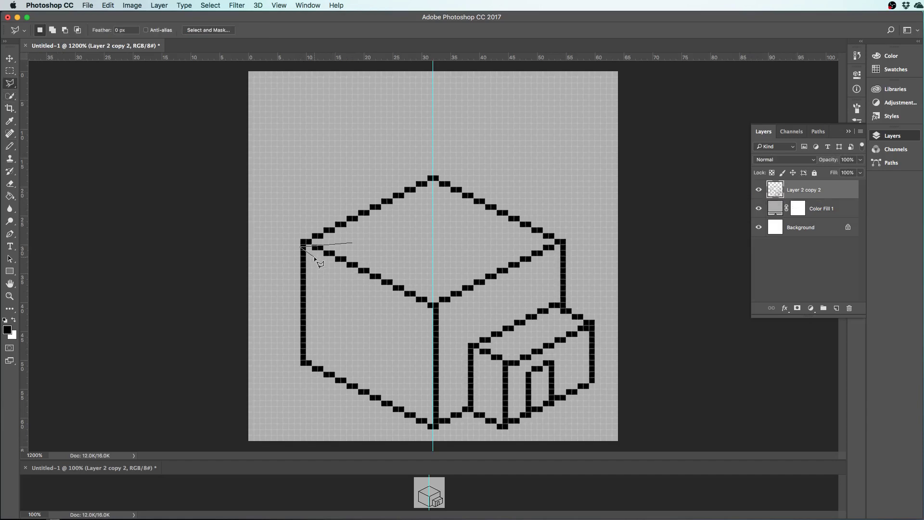
pyautogui.doubleClick(384, 242)
pyautogui.press('super+j')
pyautogui.press('super+Down')
pyautogui.press('super+Down')
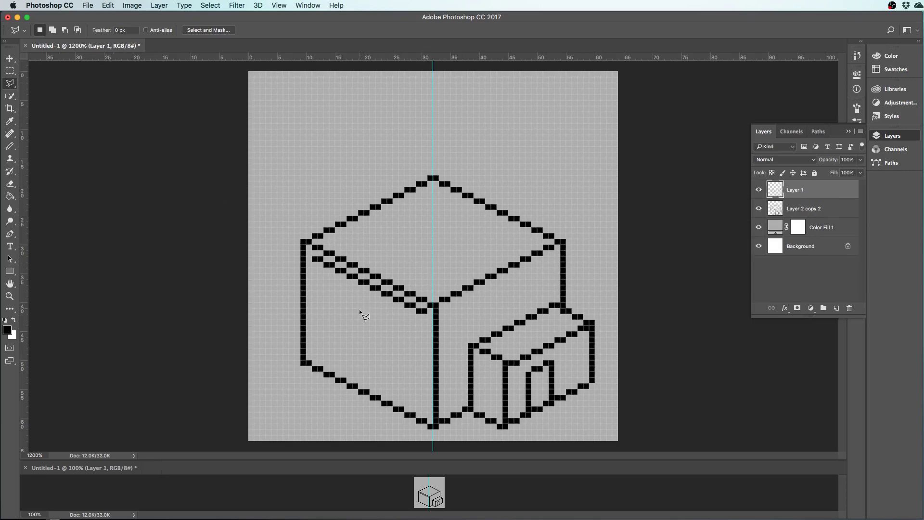
pyautogui.press('Escape')
# Move the edge copy to about 8 pixels below the original edge and place a duplicate about 10 pixels lower
pyautogui.press('v')
pyautogui.moveTo(385, 296); pyautogui.dragTo(383, 326)
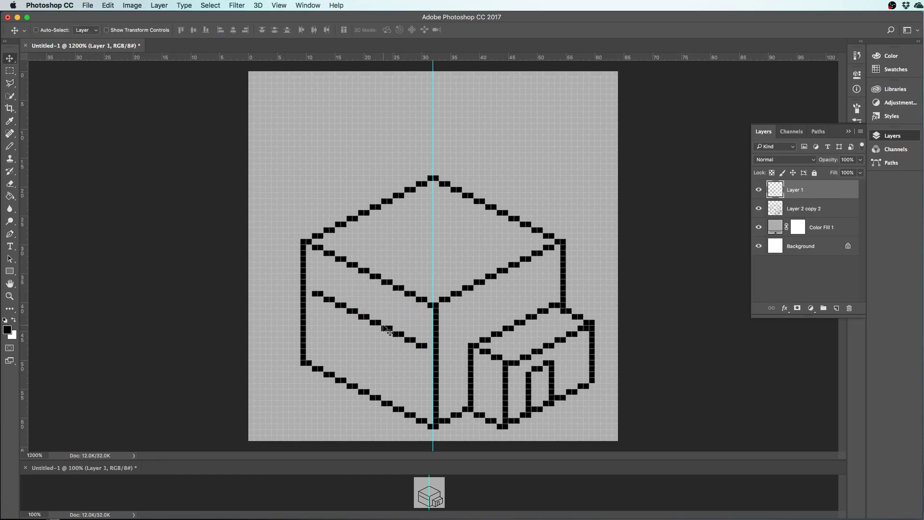
pyautogui.moveTo(796, 189); pyautogui.dragTo(835, 313)
pyautogui.moveTo(372, 329); pyautogui.dragTo(370, 381)
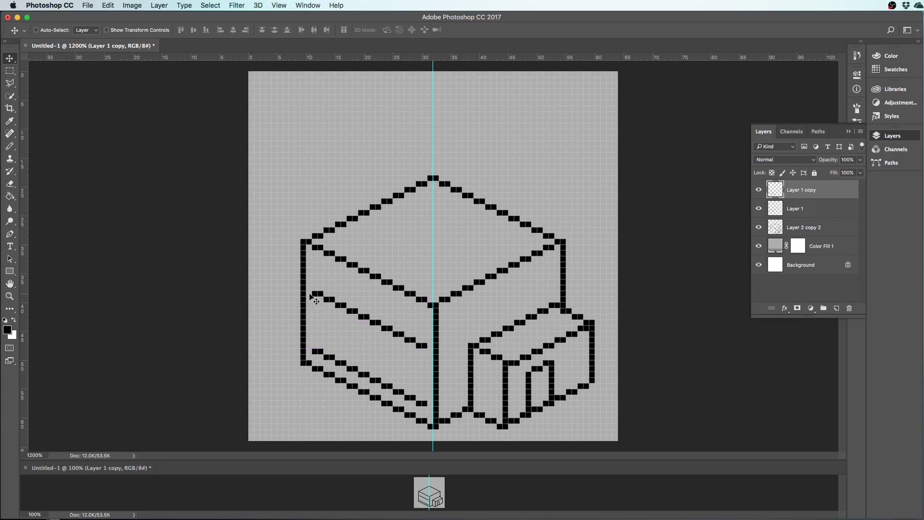
# Erase the end pixels of both edge copies on the left face and merge the two copy layers
pyautogui.press('e')
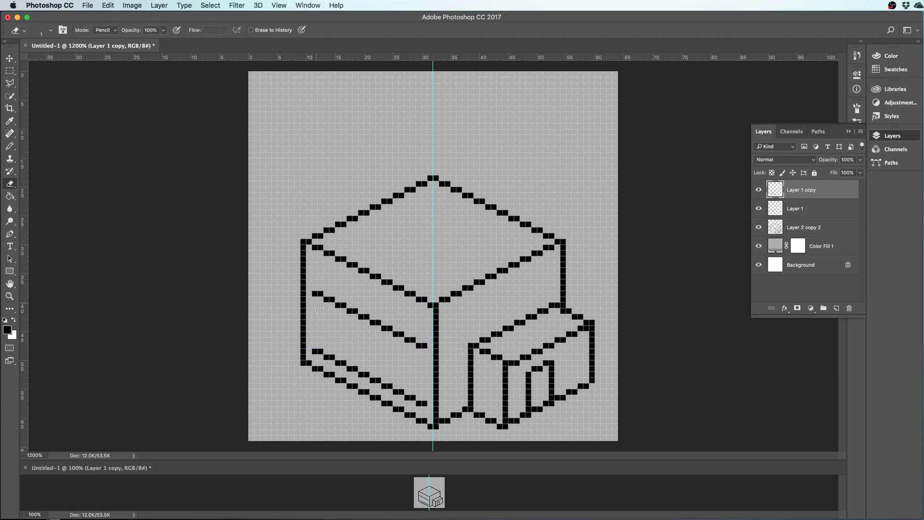
pyautogui.moveTo(315, 352); pyautogui.dragTo(322, 352)
pyautogui.click(785, 215)
pyautogui.press('BackSpace')
pyautogui.click(319, 294)
pyautogui.moveTo(419, 345); pyautogui.dragTo(424, 344)
pyautogui.click(420, 402)
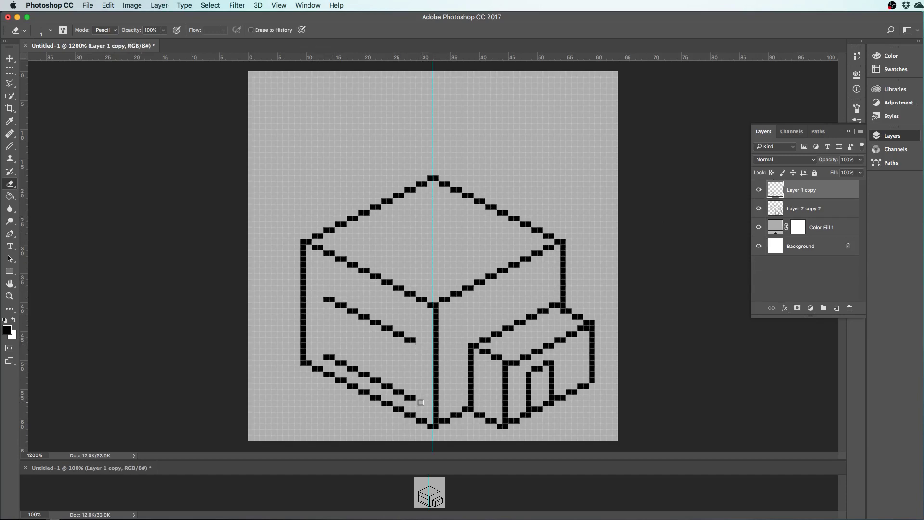
# Draw vertical pencil lines joining the ends of the two edge copies to close the window outline on the left face
pyautogui.press('b')
pyautogui.moveTo(413, 342); pyautogui.dragTo(413, 396)
pyautogui.moveTo(326, 304); pyautogui.dragTo(323, 350)
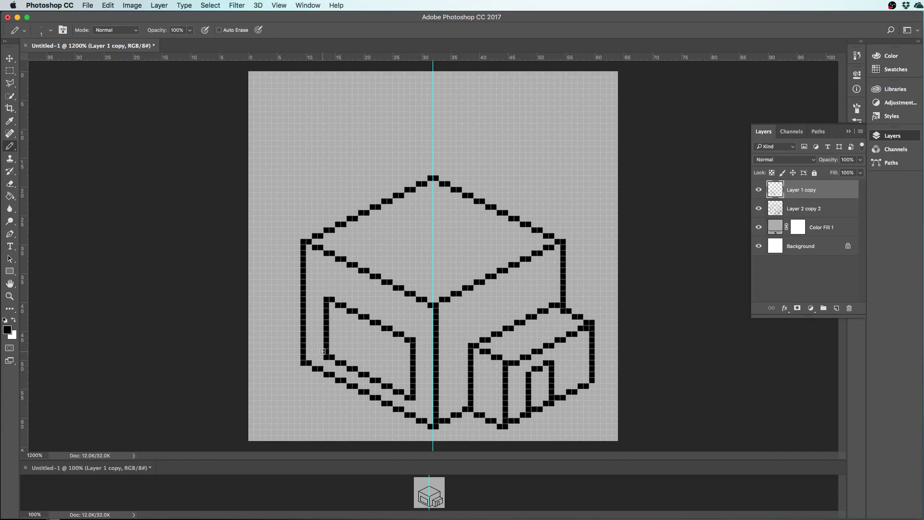
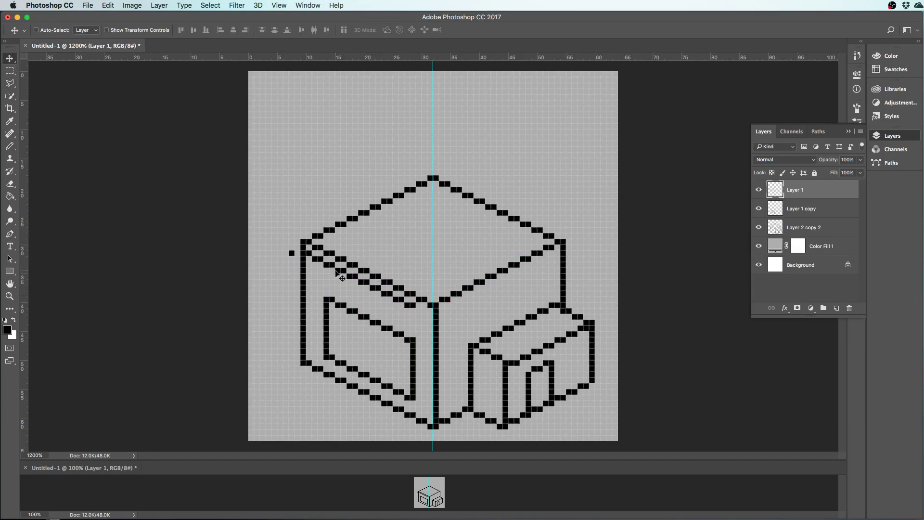
# Adjust the copied roof line on the left face so it overhangs the left corner by one pixel and reaches the front corner
pyautogui.press('b')
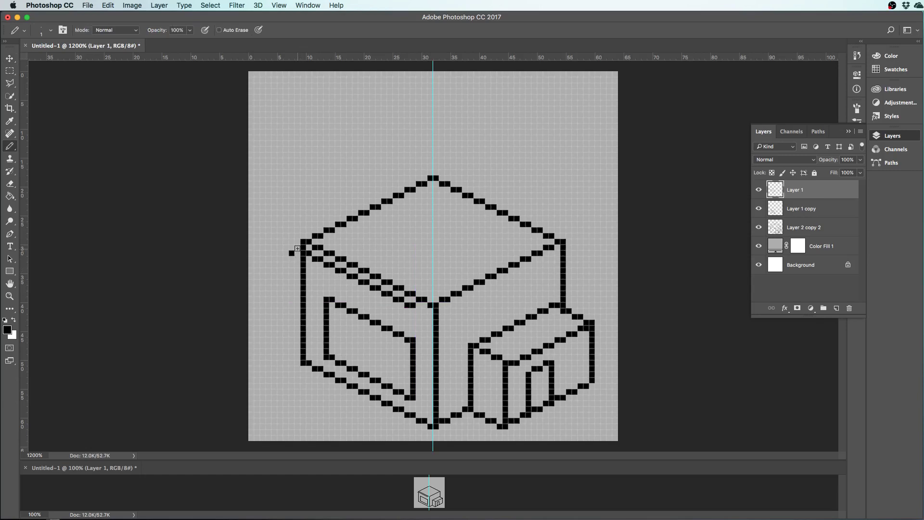
pyautogui.click(297, 248)
pyautogui.click(290, 247)
pyautogui.press('e')
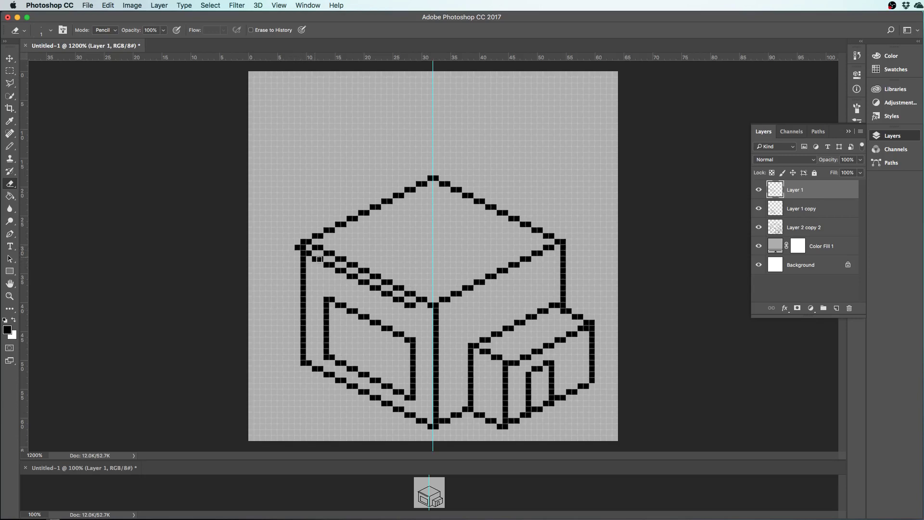
pyautogui.press('b')
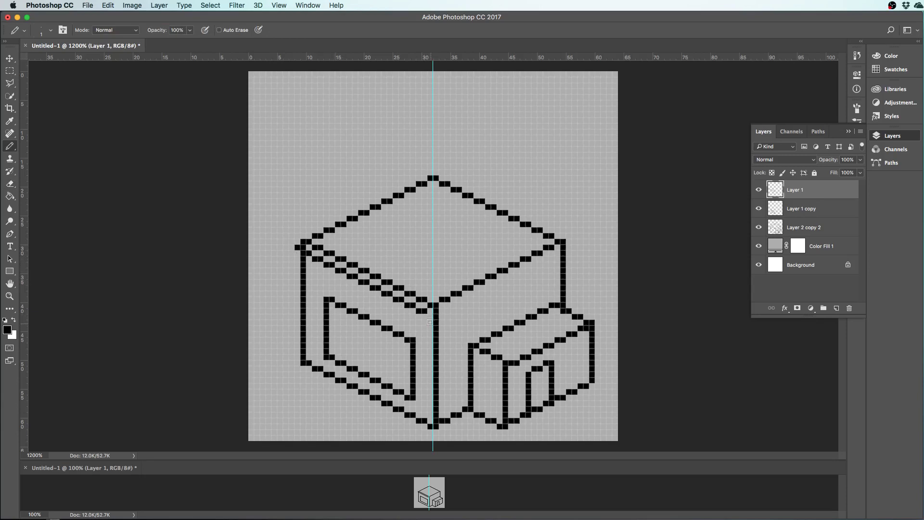
pyautogui.moveTo(430, 305); pyautogui.dragTo(430, 312)
# Draw a matching stepped line with the Pencil 2 pixels below the top face's front-right edge, from the front corner past the right corner
pyautogui.moveTo(443, 312); pyautogui.dragTo(500, 283)
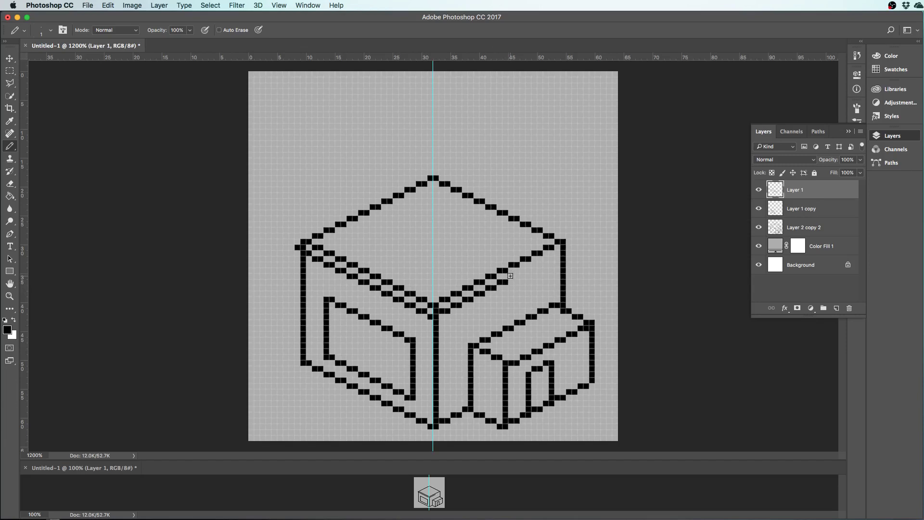
pyautogui.click(510, 276)
pyautogui.press('e')
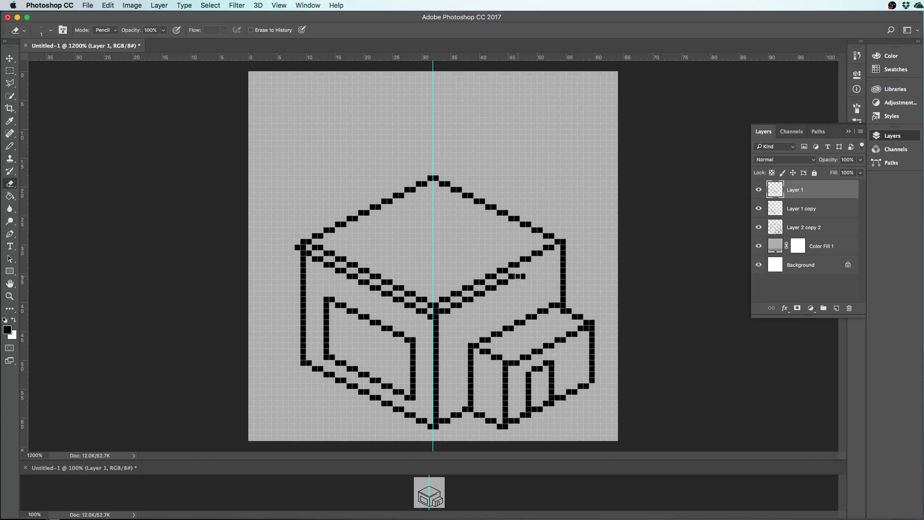
pyautogui.press('b')
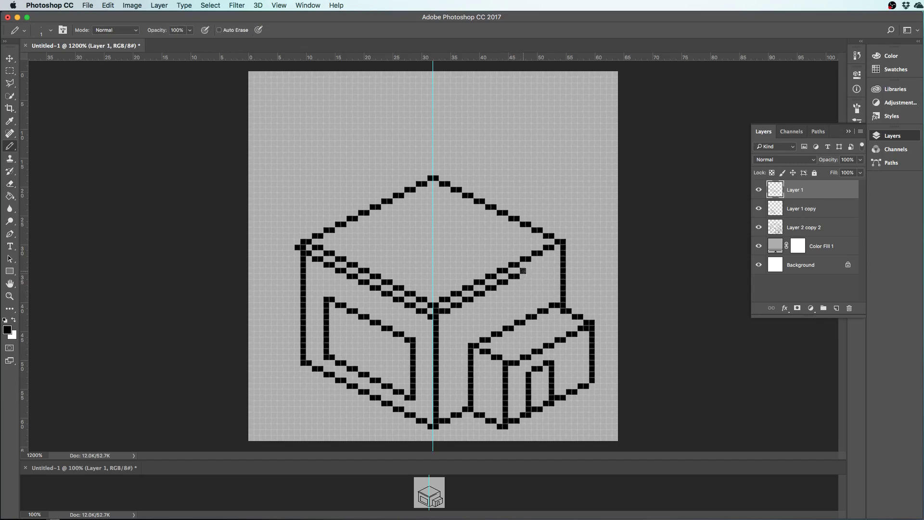
pyautogui.moveTo(529, 270); pyautogui.dragTo(572, 248)
# Erase the surplus pixels beyond the left and right ends of the lower roof line
pyautogui.click(285, 241)
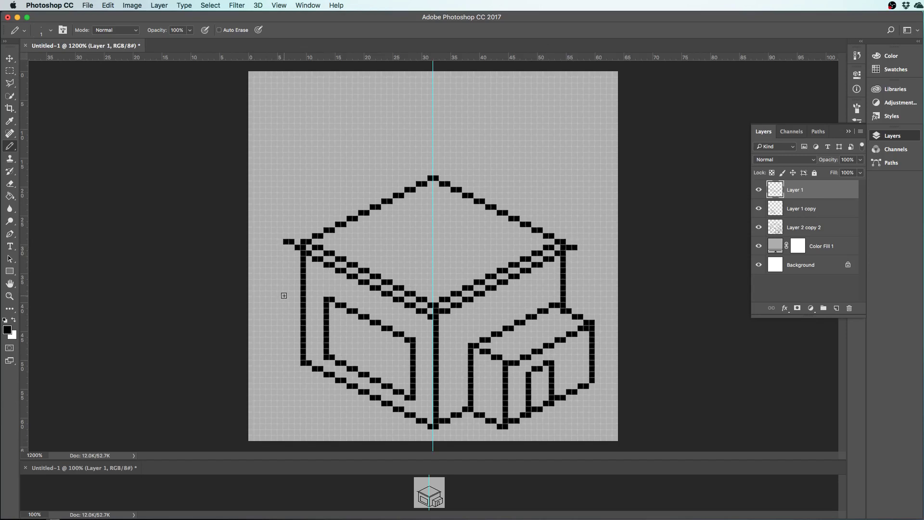
pyautogui.press('e')
pyautogui.click(286, 241)
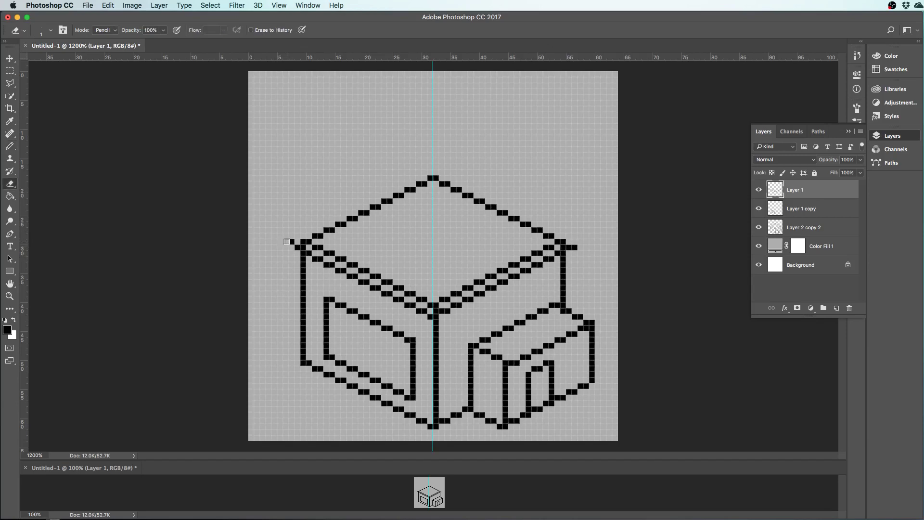
pyautogui.click(575, 246)
# Merge the roof line, window and building outline layers into one layer
pyautogui.click(793, 209)
pyautogui.keyDown('shift'); pyautogui.click(795, 197); pyautogui.keyUp('shift')
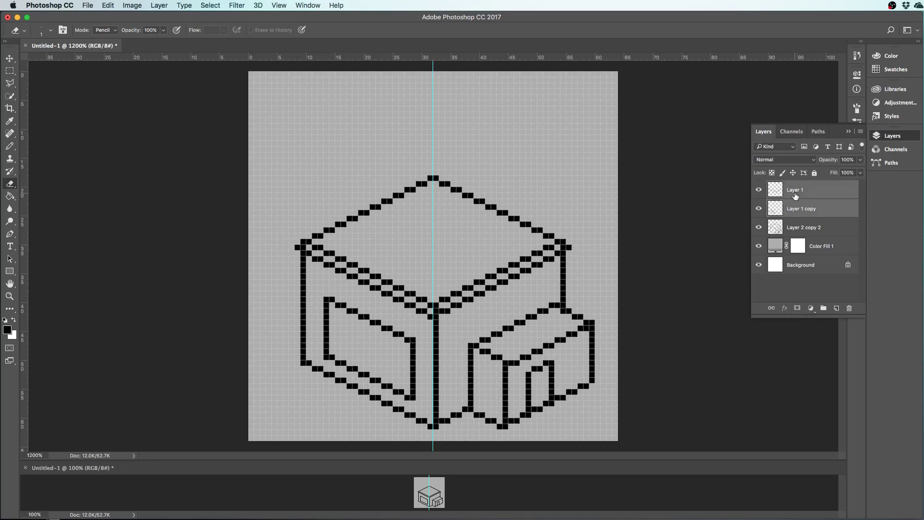
pyautogui.press('super+e')
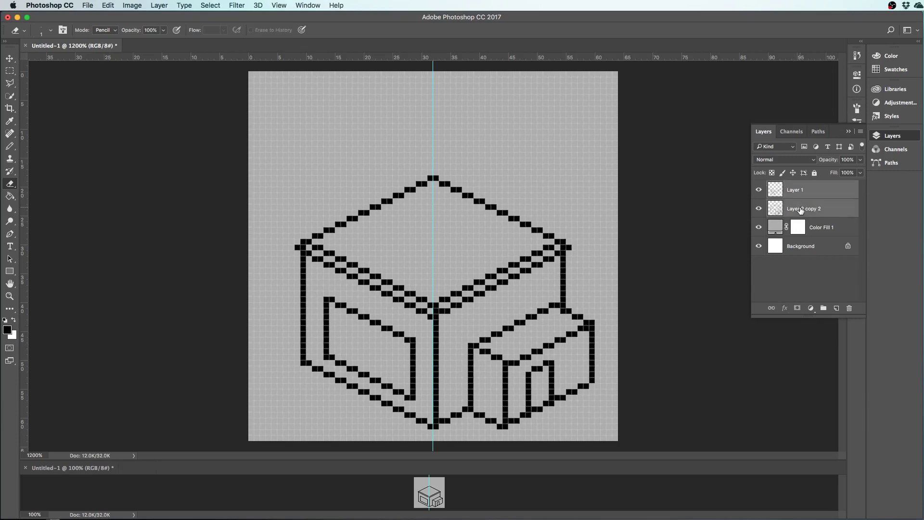
pyautogui.press('super+e')
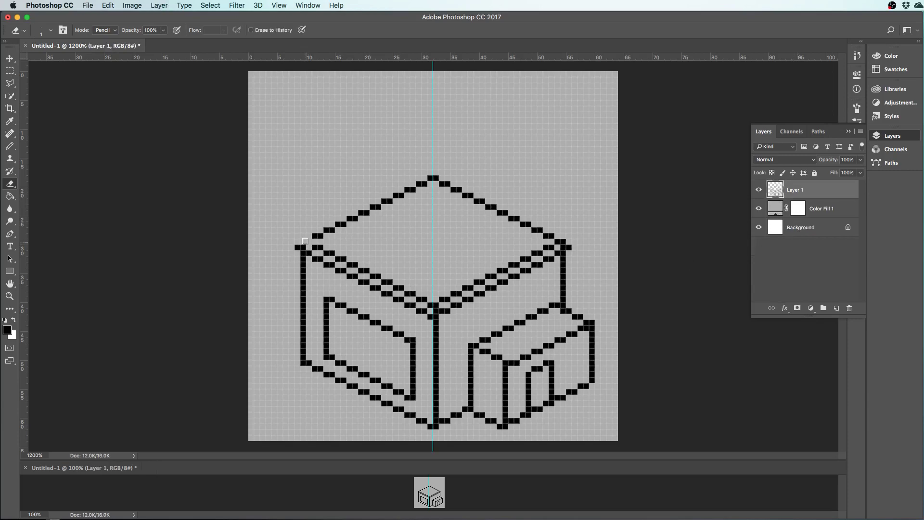
# Erase the original front edges of the top face and the leftover pixels at its right corner
pyautogui.moveTo(305, 241); pyautogui.dragTo(435, 301)
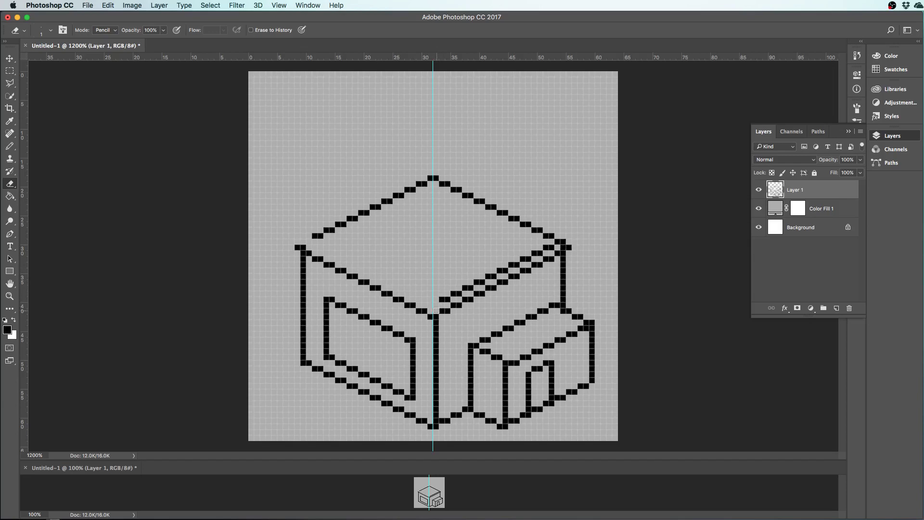
pyautogui.moveTo(441, 300)
pyautogui.mouseDown()
pyautogui.moveTo(549, 246)
pyautogui.moveTo(527, 260)
pyautogui.mouseUp()
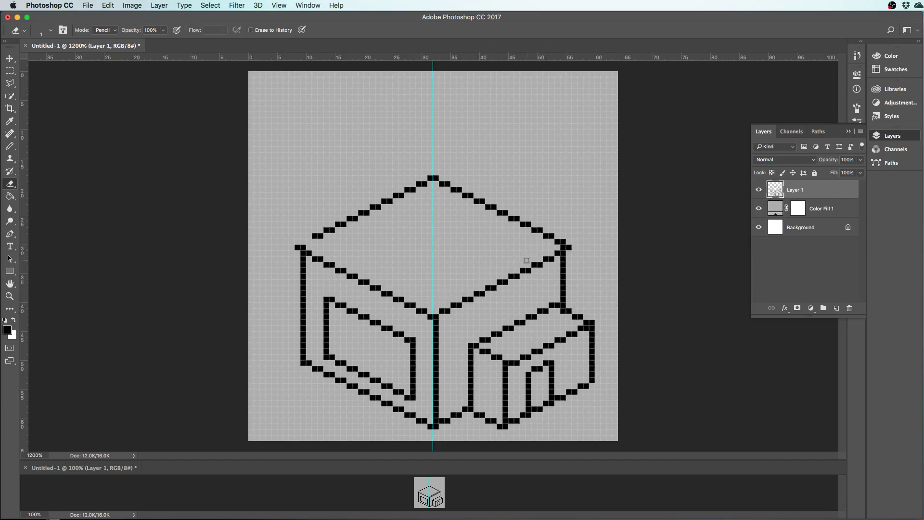
pyautogui.click(565, 245)
pyautogui.moveTo(564, 242); pyautogui.dragTo(557, 241)
# Select the two rear roof edges with the Polygonal Lasso and move them up 1 pixel
pyautogui.click(10, 58)
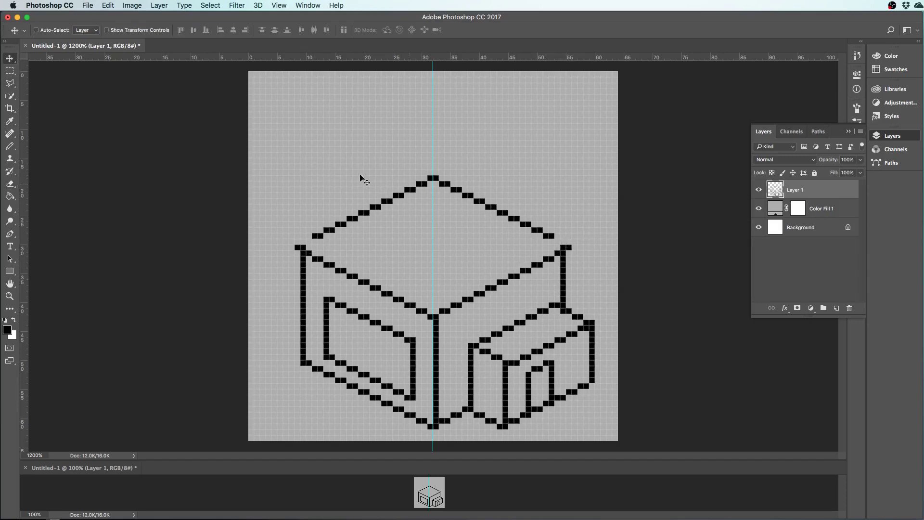
pyautogui.click(9, 83)
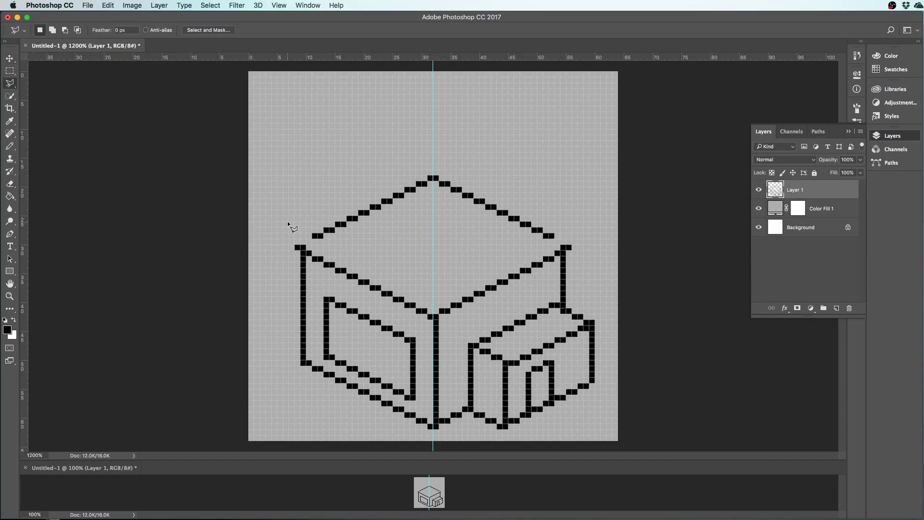
pyautogui.click(311, 238)
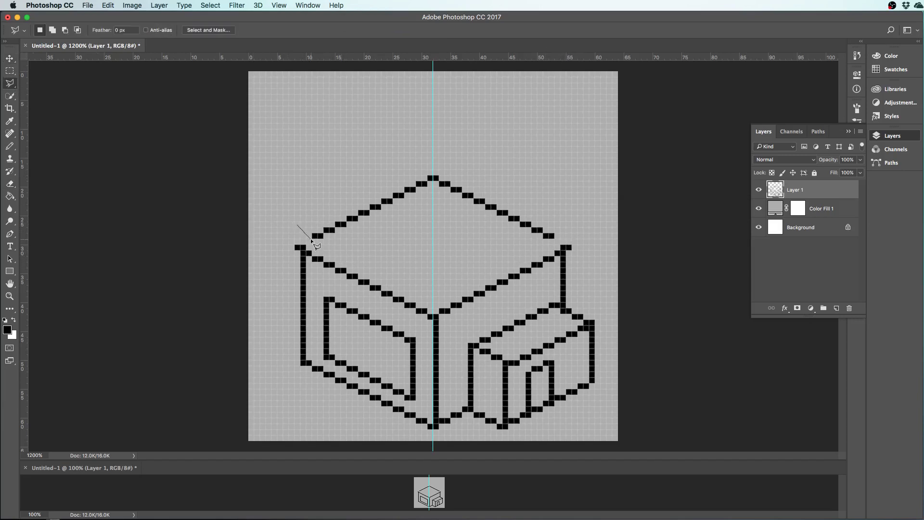
pyautogui.click(423, 253)
pyautogui.click(556, 241)
pyautogui.click(572, 224)
pyautogui.click(426, 146)
pyautogui.doubleClick(348, 188)
pyautogui.press('v')
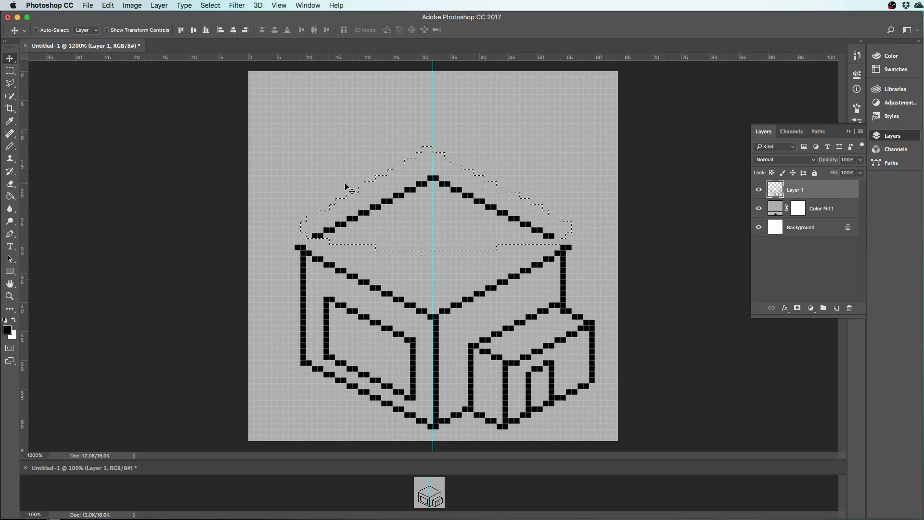
pyautogui.press('Up')
pyautogui.press('Up')
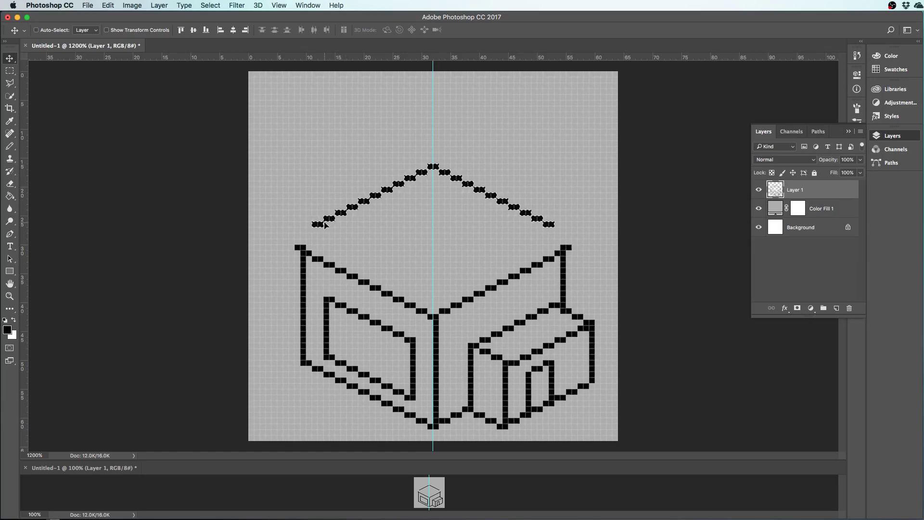
pyautogui.press('Down')
pyautogui.press('b')
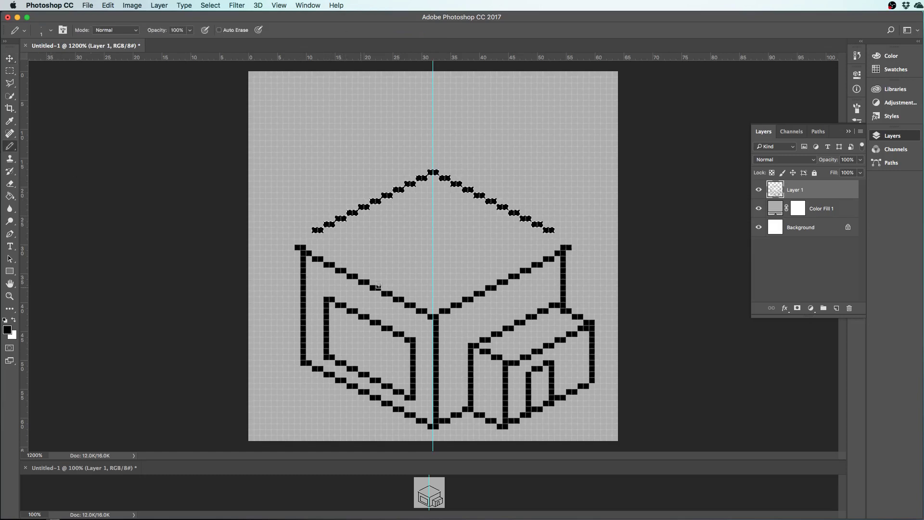
# Deselect and pencil in pixels extending the rear roof edges down to the left and right corners
pyautogui.press('super+d')
pyautogui.click(304, 236)
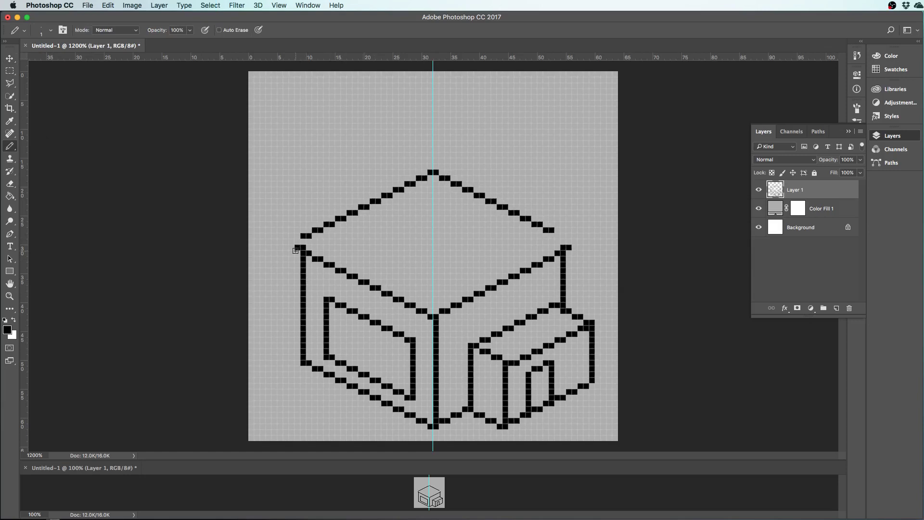
pyautogui.click(292, 241)
pyautogui.moveTo(558, 236); pyautogui.dragTo(564, 236)
pyautogui.click(568, 242)
pyautogui.click(575, 242)
# Select the whole roof outline with the Polygonal Lasso, copy it to a new layer and shift it up 4 pixels
pyautogui.press('l')
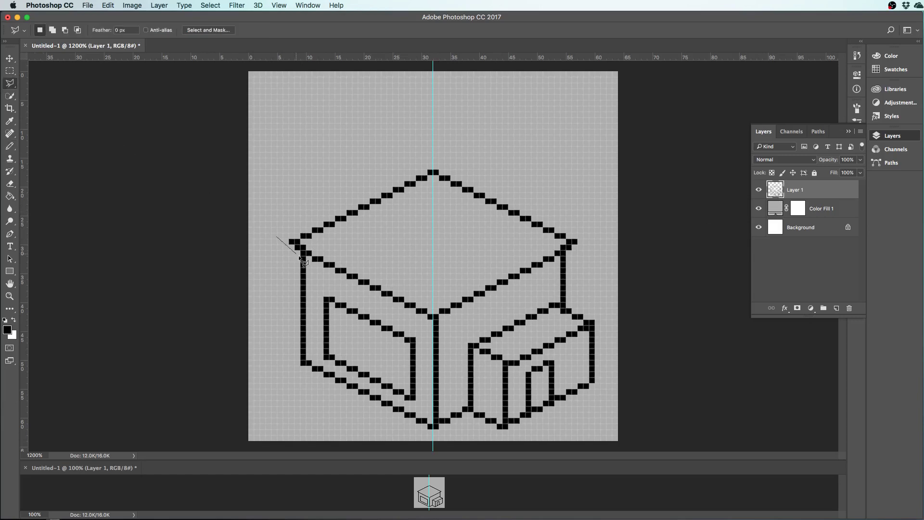
pyautogui.click(433, 330)
pyautogui.click(589, 250)
pyautogui.click(595, 195)
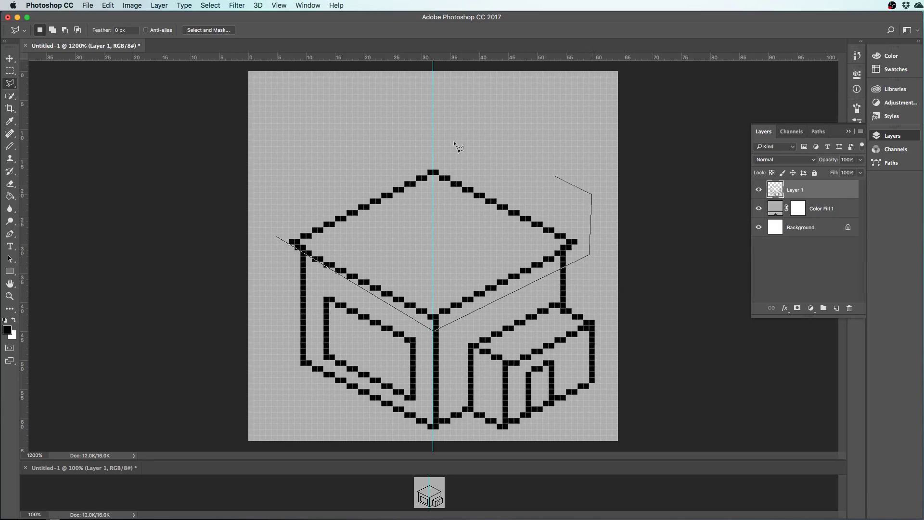
pyautogui.click(364, 124)
pyautogui.doubleClick(299, 203)
pyautogui.hotkey('ctrl', 'j')
pyautogui.hotkey('ctrl', 'Up')
pyautogui.hotkey('ctrl', 'Up')
pyautogui.hotkey('ctrl', 'Up')
pyautogui.hotkey('ctrl', 'Up')
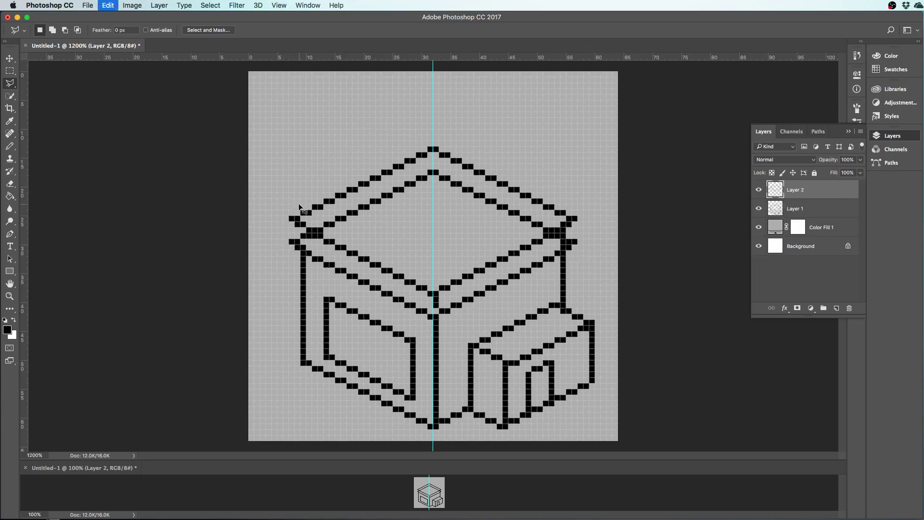
# Lower the roof outline copy by 1 pixel so it sits 3 pixels above the original
pyautogui.click(9, 58)
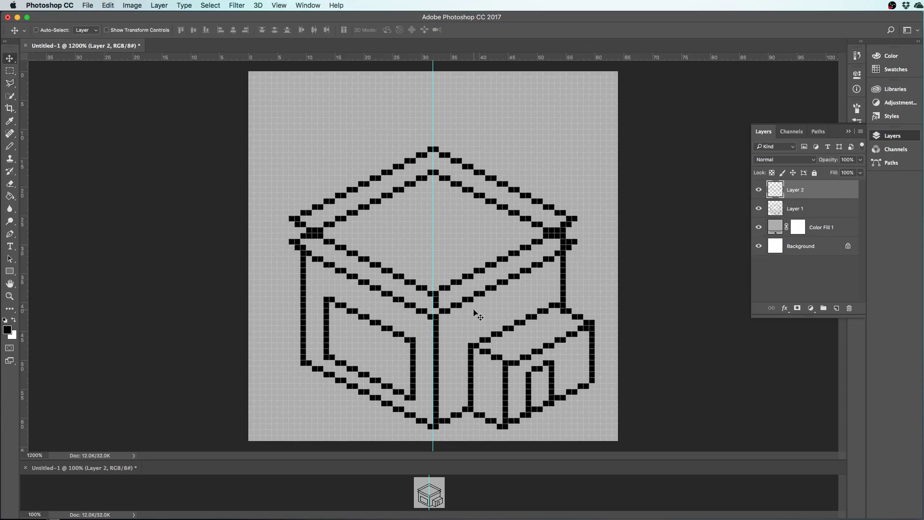
pyautogui.press('Down')
pyautogui.hotkey('ctrl', 'alt', 'z')
pyautogui.hotkey('ctrl', 'alt', 'z')
pyautogui.hotkey('ctrl', 'shift', 'z')
pyautogui.hotkey('ctrl', 'shift', 'z')
pyautogui.press('Up')
pyautogui.press('Down')
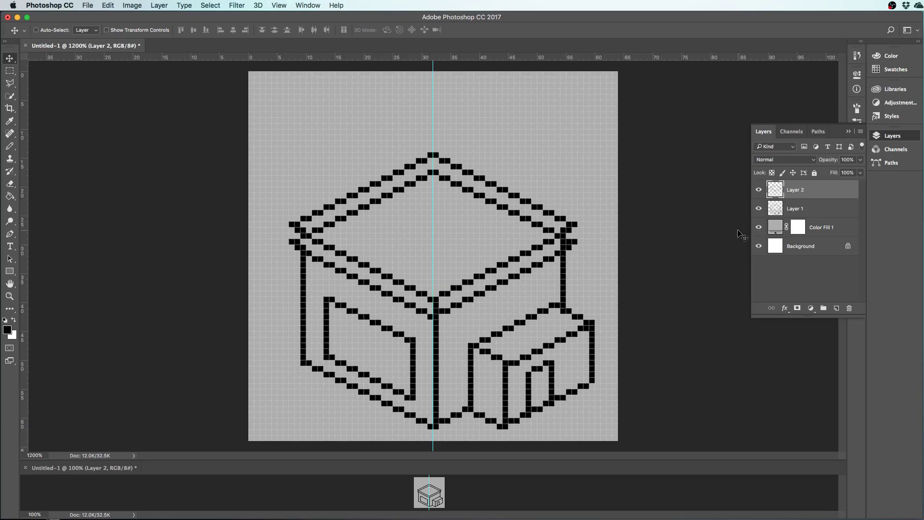
# Erase the leftover wall-edge pixels at the roof copy's corners and merge the two outline layers
pyautogui.press('e')
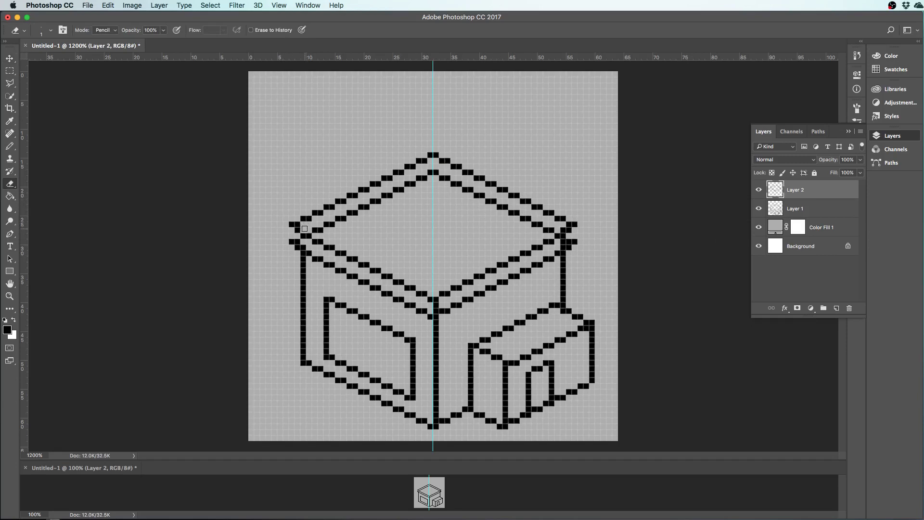
pyautogui.click(435, 309)
pyautogui.click(564, 246)
pyautogui.click(558, 249)
pyautogui.click(778, 212)
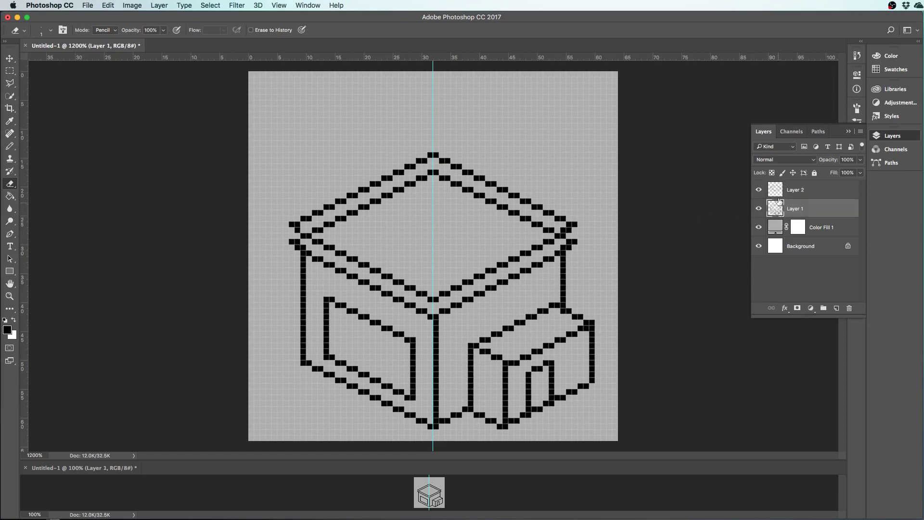
pyautogui.keyDown('shift'); pyautogui.click(780, 190); pyautogui.keyUp('shift')
pyautogui.press('super+e')
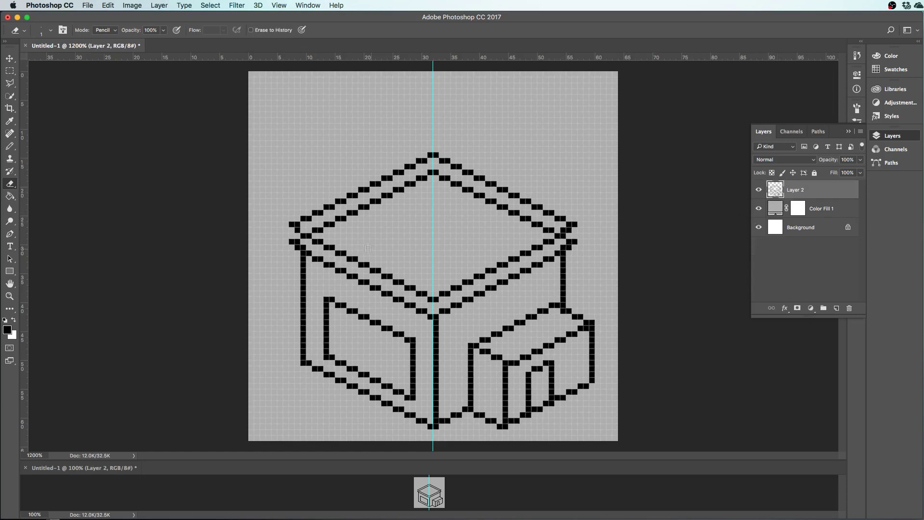
# Erase the outer ends of the inner rear roof edges, two steps of the line on each side
pyautogui.moveTo(315, 230)
pyautogui.mouseDown()
pyautogui.moveTo(422, 179)
pyautogui.moveTo(376, 198)
pyautogui.mouseUp()
pyautogui.press('super+alt+z')
pyautogui.press('super+alt+z')
pyautogui.moveTo(537, 222); pyautogui.dragTo(542, 222)
pyautogui.press('super+z')
pyautogui.click(534, 224)
pyautogui.moveTo(541, 225); pyautogui.dragTo(550, 231)
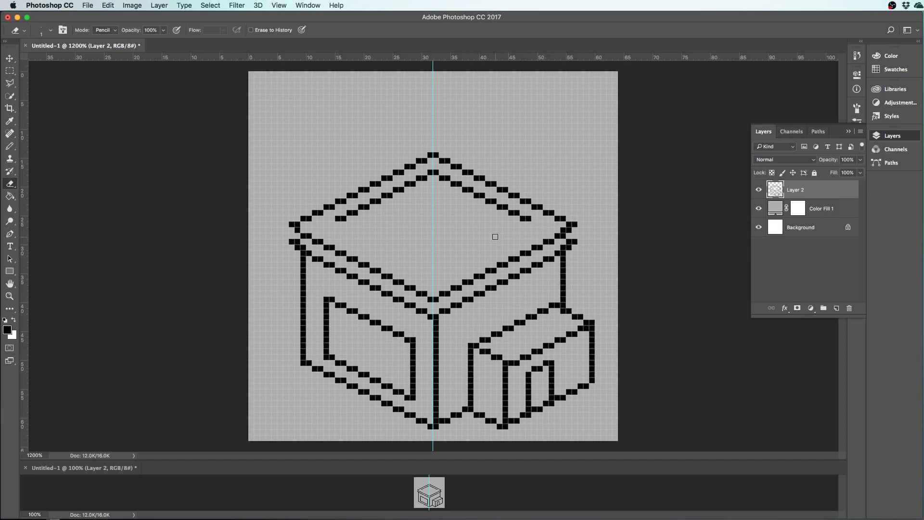
# Draw short vertical pencil edges joining the upper and lower roof outlines at the left, right and front corners
pyautogui.press('b')
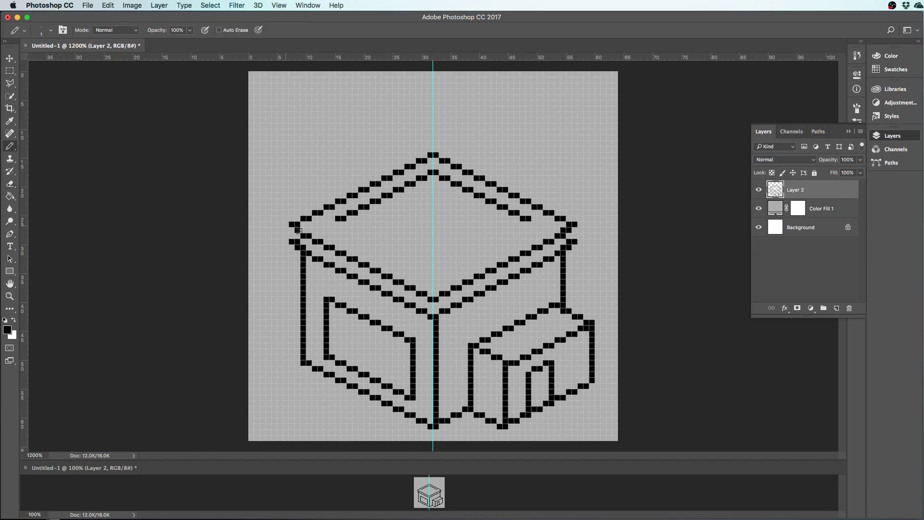
pyautogui.moveTo(294, 229); pyautogui.dragTo(292, 237)
pyautogui.moveTo(574, 228); pyautogui.dragTo(569, 233)
pyautogui.moveTo(439, 301); pyautogui.dragTo(439, 310)
# Clear the guides and copy the two inner rear roof edges onto a new layer
pyautogui.click(279, 5)
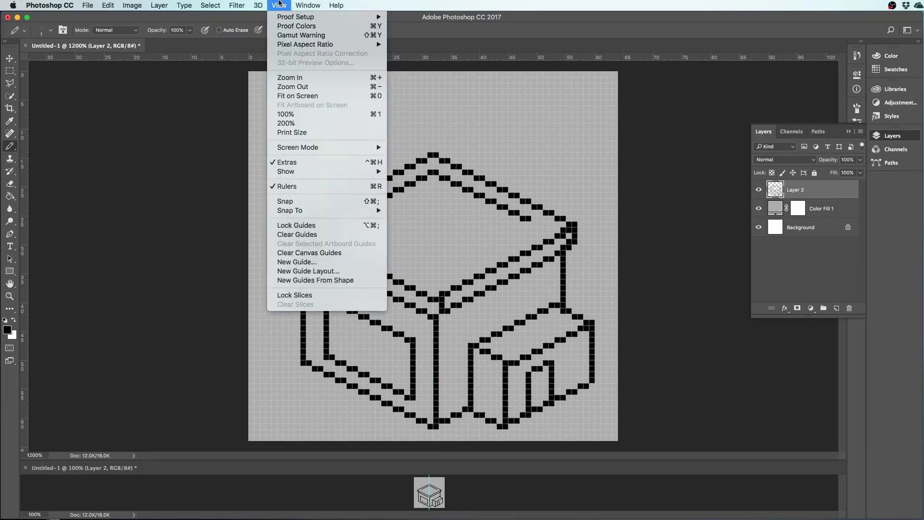
pyautogui.click(306, 235)
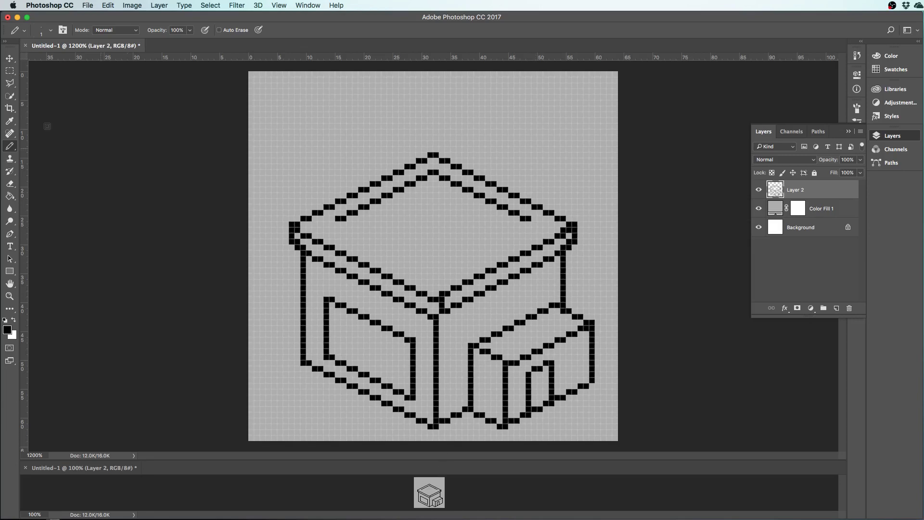
pyautogui.click(9, 84)
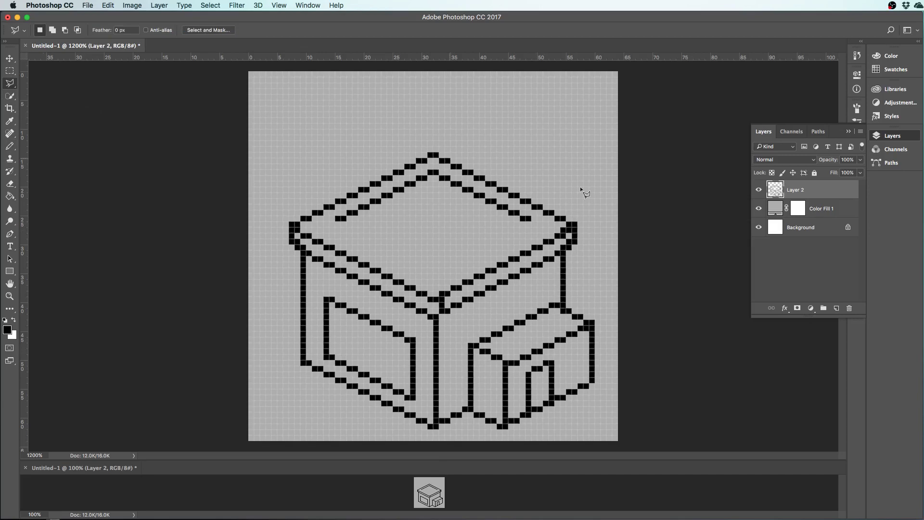
pyautogui.click(318, 221)
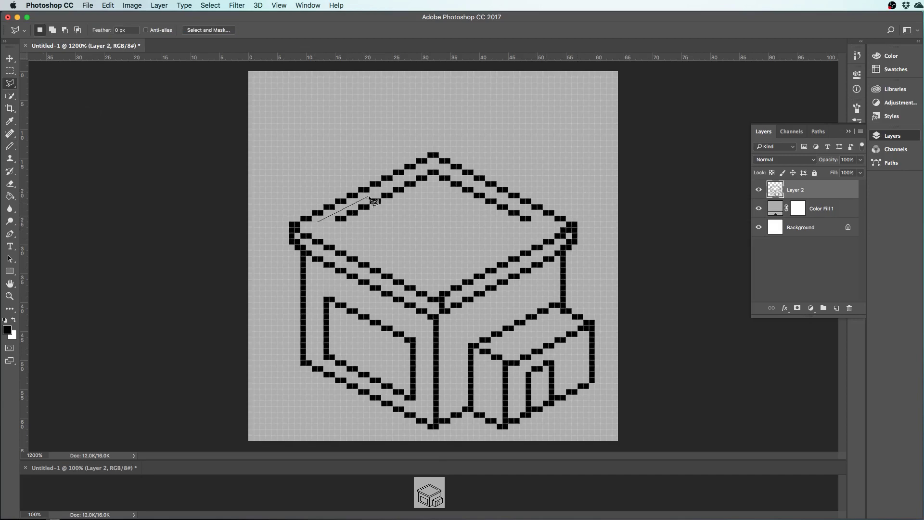
pyautogui.click(431, 165)
pyautogui.click(538, 217)
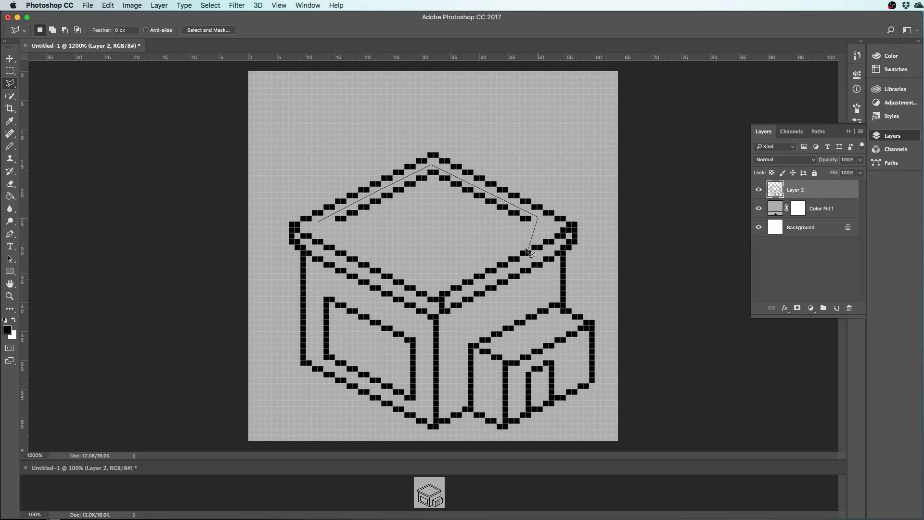
pyautogui.click(487, 237)
pyautogui.doubleClick(350, 242)
pyautogui.hotkey('ctrl', 'j')
# Rotate the copied edges 180° and move them down to form the inner front edges of the roof rim
pyautogui.hotkey('ctrl', 't')
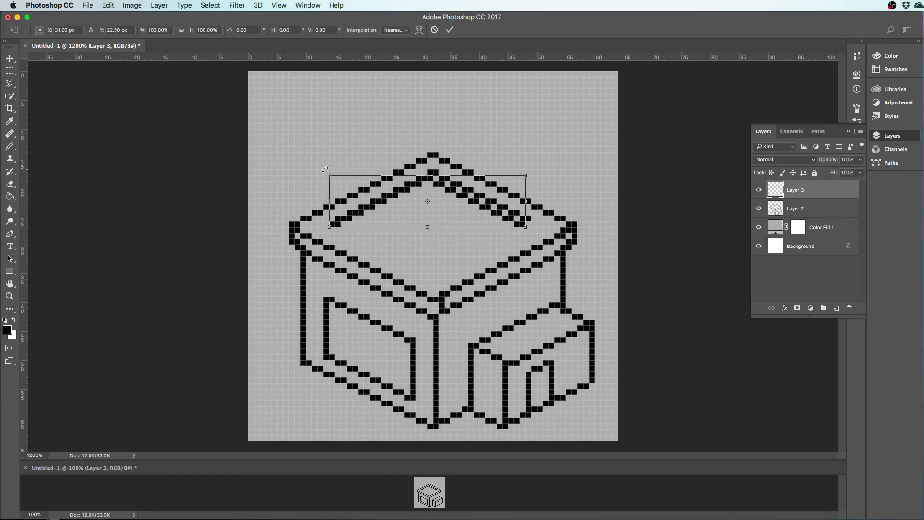
pyautogui.moveTo(326, 169); pyautogui.dragTo(605, 255)
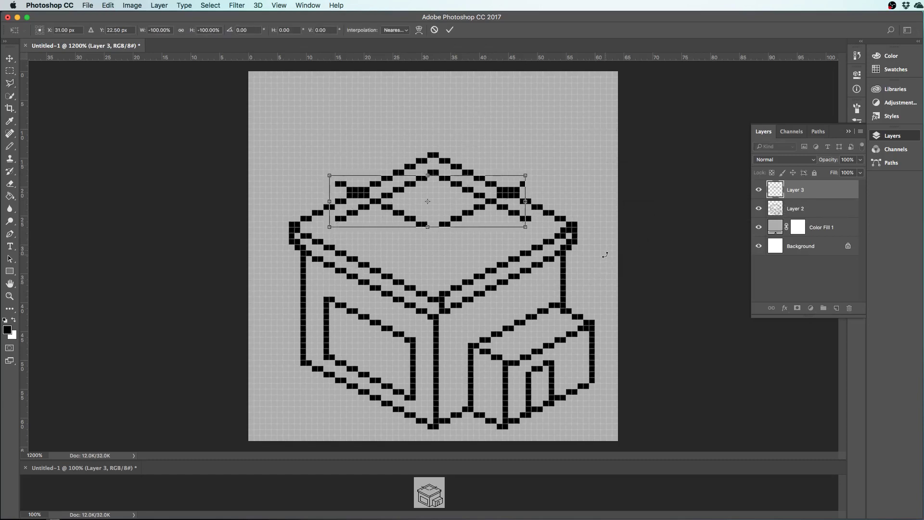
pyautogui.press('Return')
pyautogui.press('l')
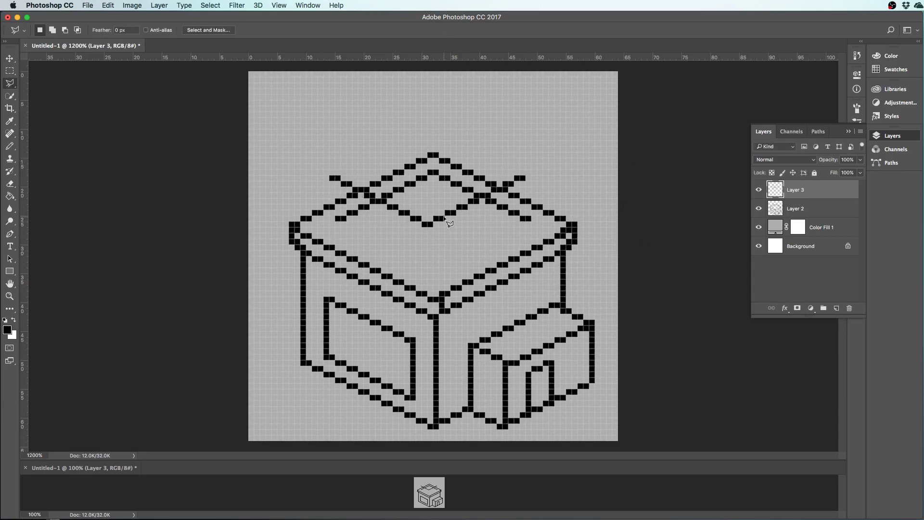
pyautogui.press('v')
pyautogui.moveTo(448, 222); pyautogui.dragTo(451, 265)
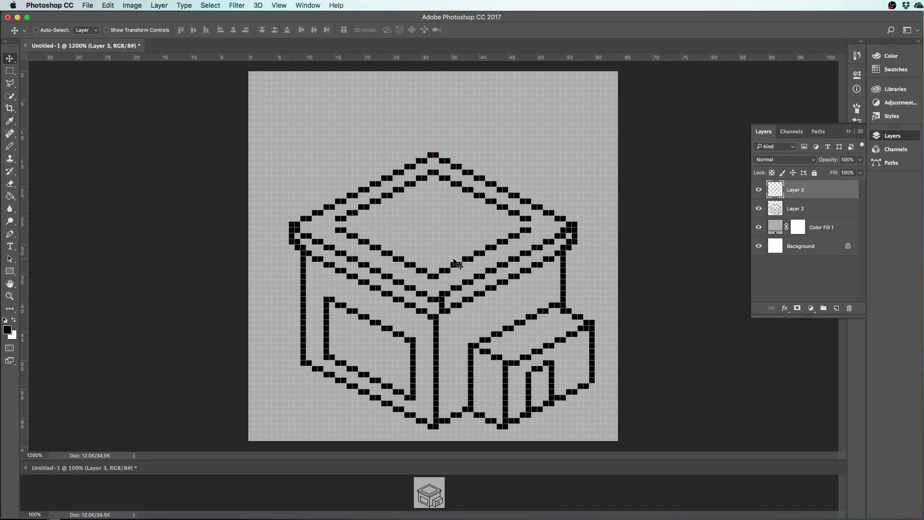
pyautogui.press('Down')
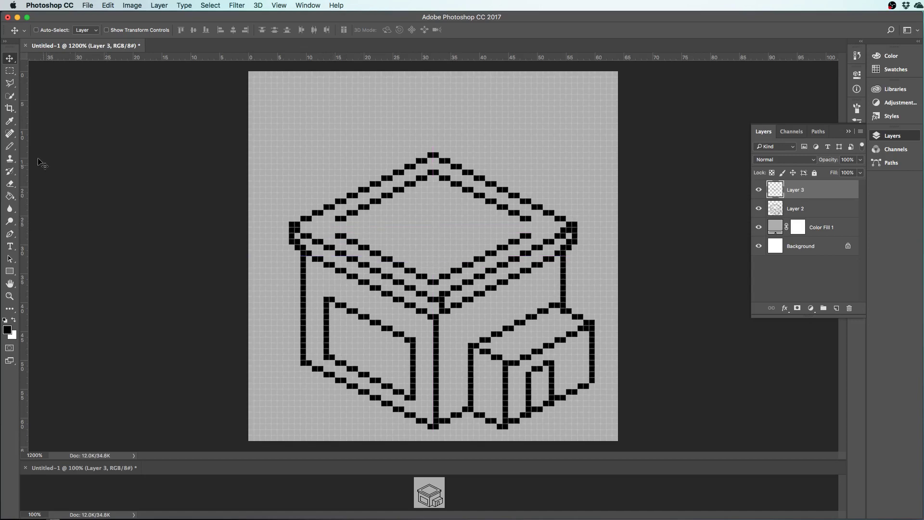
# Draw pencil pixels closing the left and right corners of the inner roof outline
pyautogui.click(9, 146)
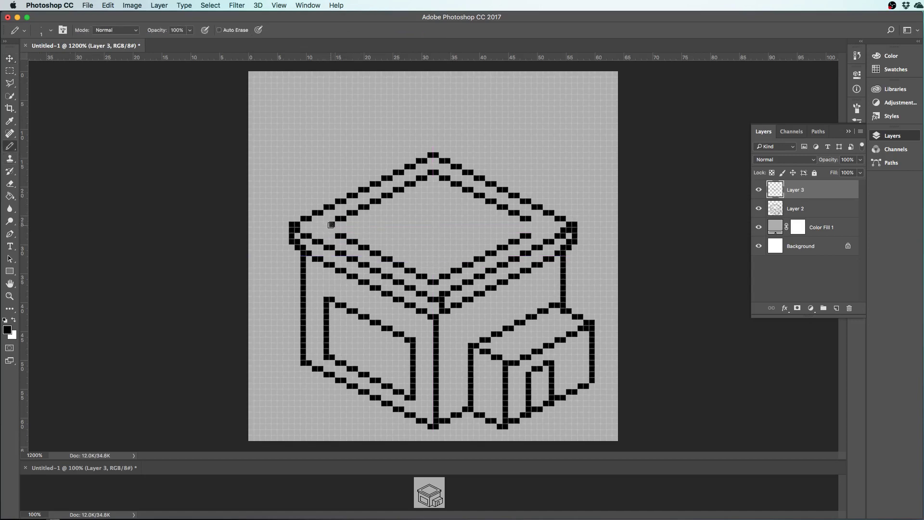
pyautogui.moveTo(331, 225); pyautogui.dragTo(326, 230)
pyautogui.click(535, 225)
pyautogui.click(539, 230)
# Draw a straight vertical pencil line from the inner roof outline's rear corner to its front corner
pyautogui.moveTo(435, 178); pyautogui.dragTo(441, 238)
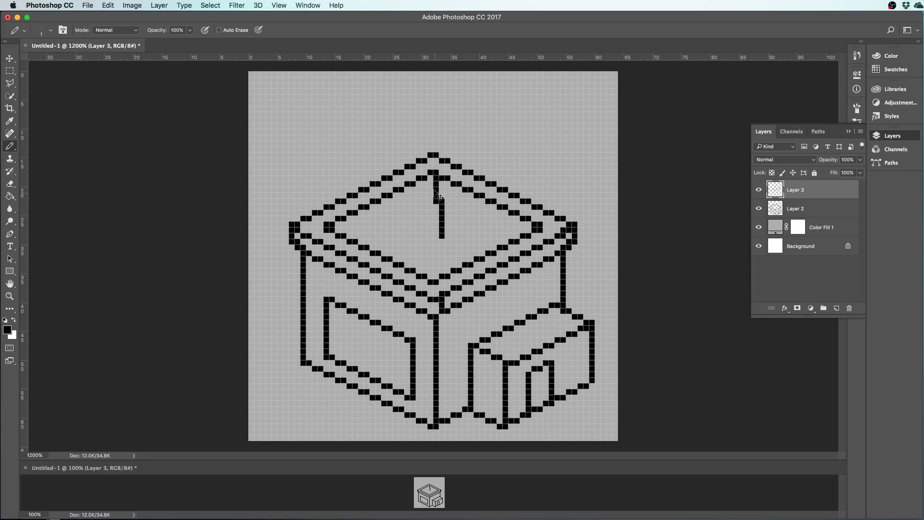
pyautogui.press('super+z')
pyautogui.moveTo(435, 177); pyautogui.dragTo(436, 275)
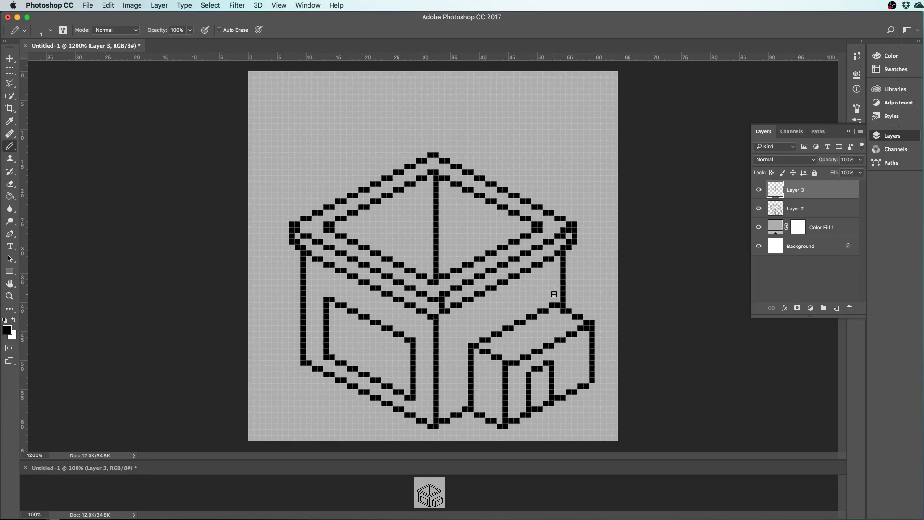
# Merge the two building outline layers and name the merged layer "Building"
pyautogui.keyDown('shift'); pyautogui.click(782, 210); pyautogui.keyUp('shift')
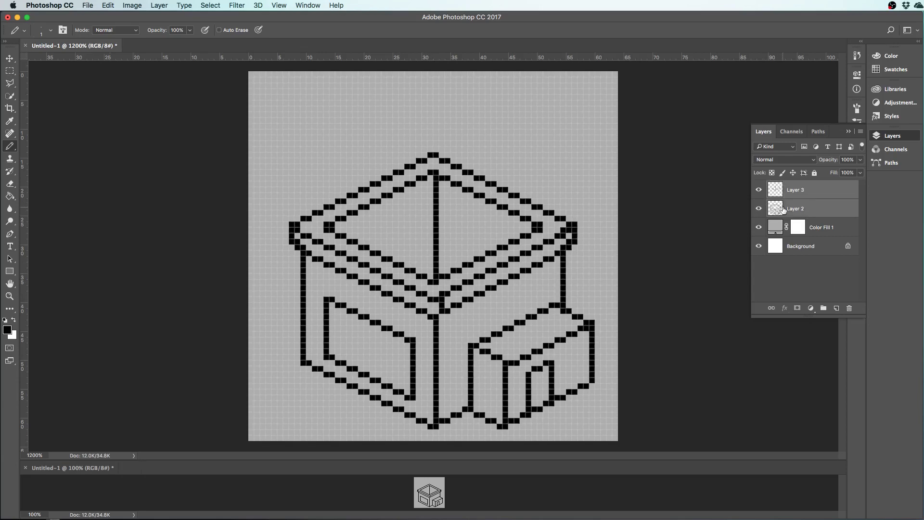
pyautogui.press('super+e')
pyautogui.doubleClick(802, 190)
pyautogui.write('Bu')
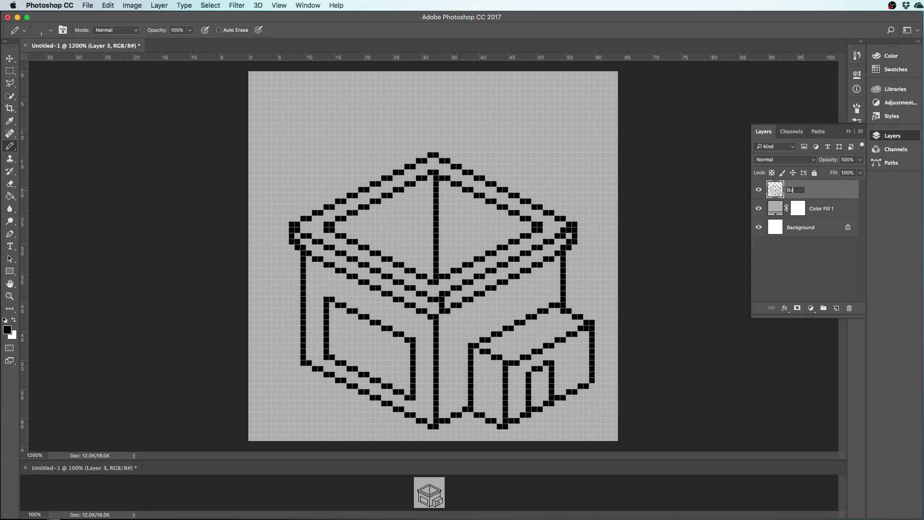
pyautogui.write('ilding')
pyautogui.press('Return')
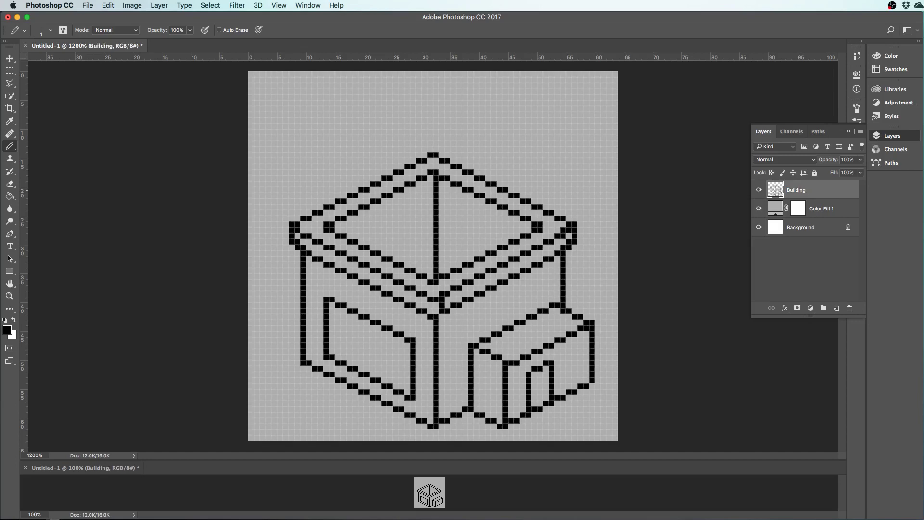
# Add a new layer above the building and name it "Tree"
pyautogui.click(837, 308)
pyautogui.doubleClick(794, 190)
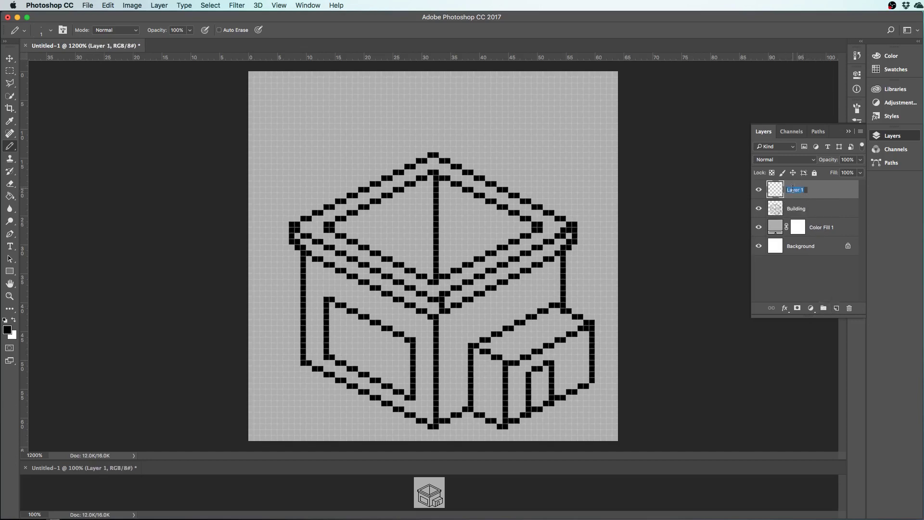
pyautogui.write('Tree')
pyautogui.press('Return')
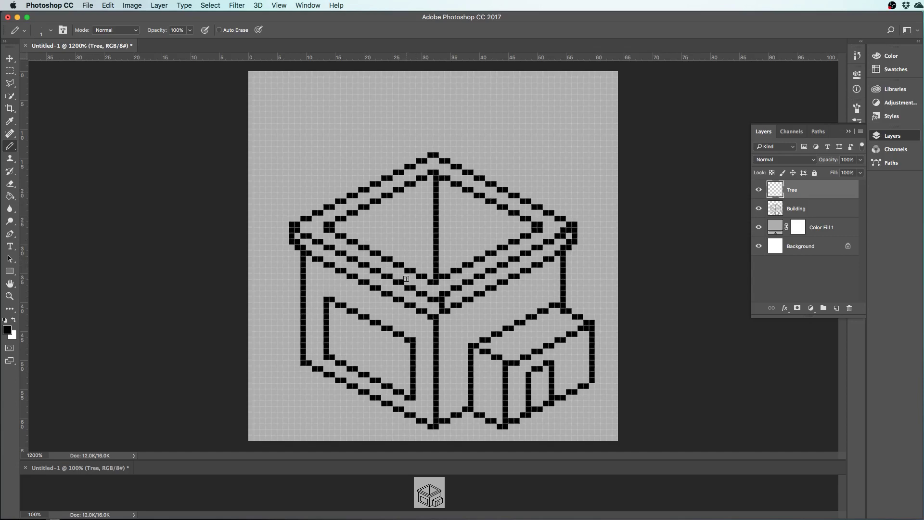
# Draw a curved left trunk edge about 22 pixels tall and a straighter right edge, and hide the Building layer
pyautogui.moveTo(407, 265)
pyautogui.mouseDown()
pyautogui.moveTo(416, 221)
pyautogui.moveTo(407, 143)
pyautogui.mouseUp()
pyautogui.moveTo(465, 261); pyautogui.dragTo(470, 126)
pyautogui.click(758, 209)
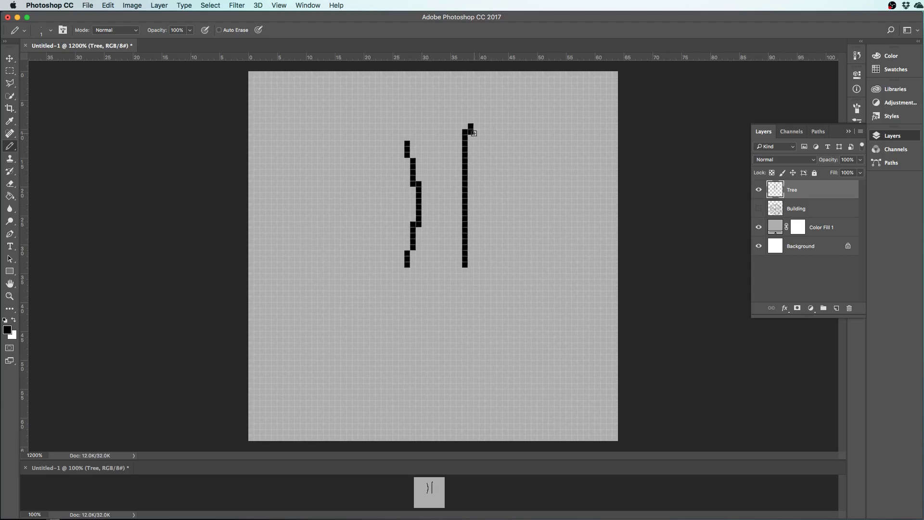
# Erase the extra corner pixels on the left trunk edge and all but the lowest part of the right edge
pyautogui.press('e')
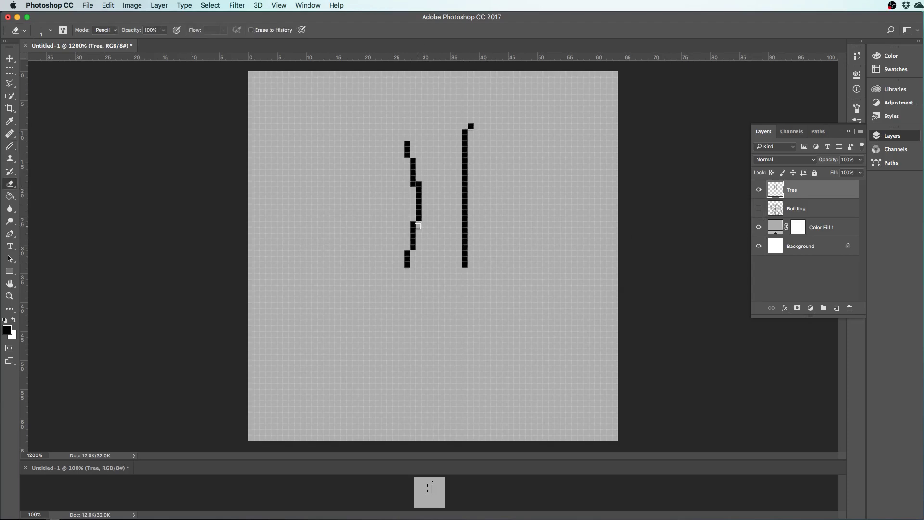
pyautogui.click(419, 184)
pyautogui.moveTo(463, 133); pyautogui.dragTo(464, 198)
pyautogui.moveTo(466, 249); pyautogui.dragTo(465, 206)
pyautogui.click(470, 126)
pyautogui.click(464, 200)
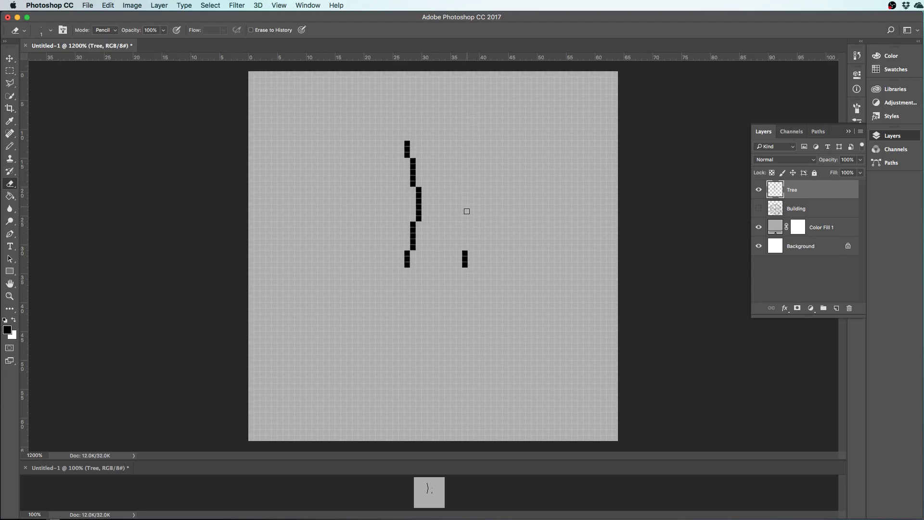
# Select the curved left trunk edge and paste a copy of it onto a new layer
pyautogui.click(10, 83)
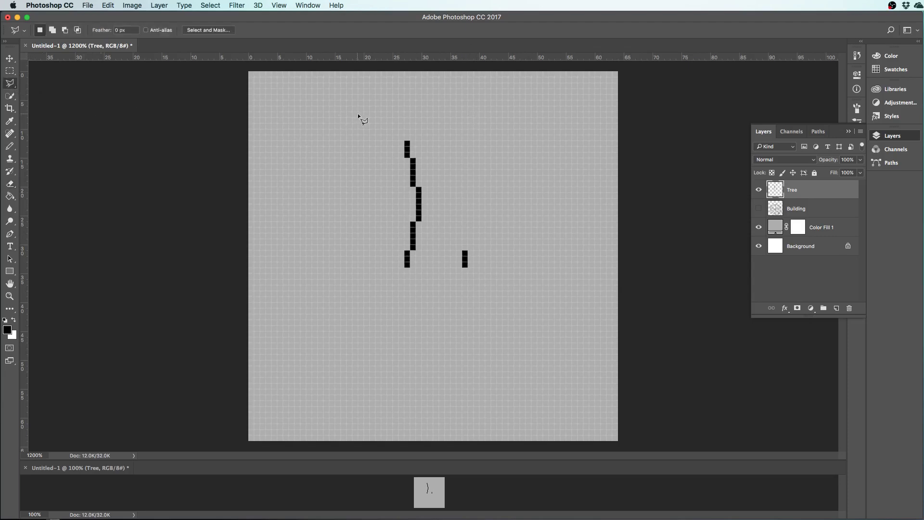
pyautogui.click(361, 158)
pyautogui.click(398, 322)
pyautogui.click(426, 272)
pyautogui.click(448, 152)
pyautogui.doubleClick(389, 120)
pyautogui.press('super+c')
pyautogui.press('super+v')
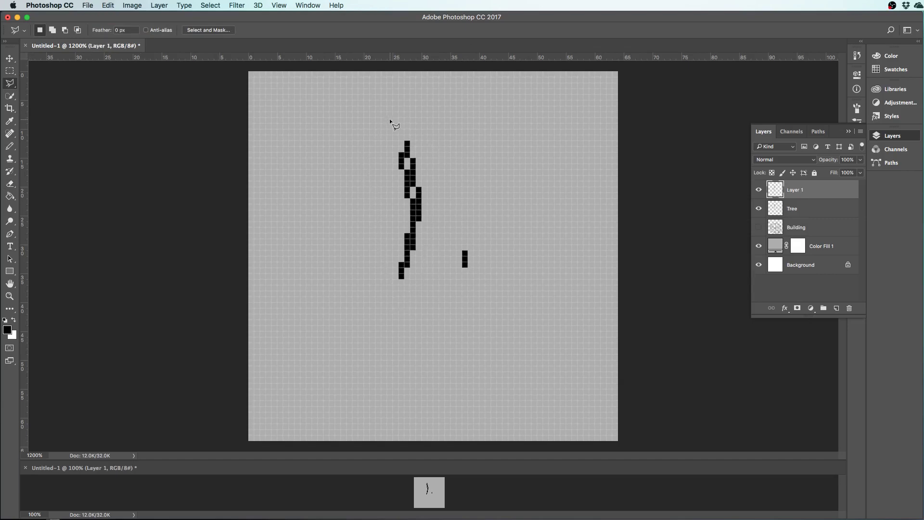
# Rotate the copied trunk edge about half a turn with Nearest Neighbor interpolation and place it as the trunk's right edge
pyautogui.press('super+t')
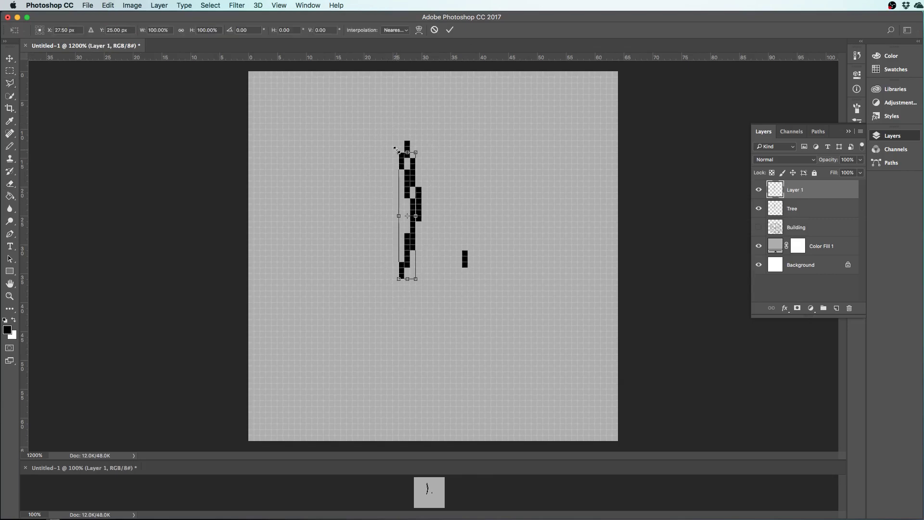
pyautogui.moveTo(393, 150); pyautogui.dragTo(424, 336)
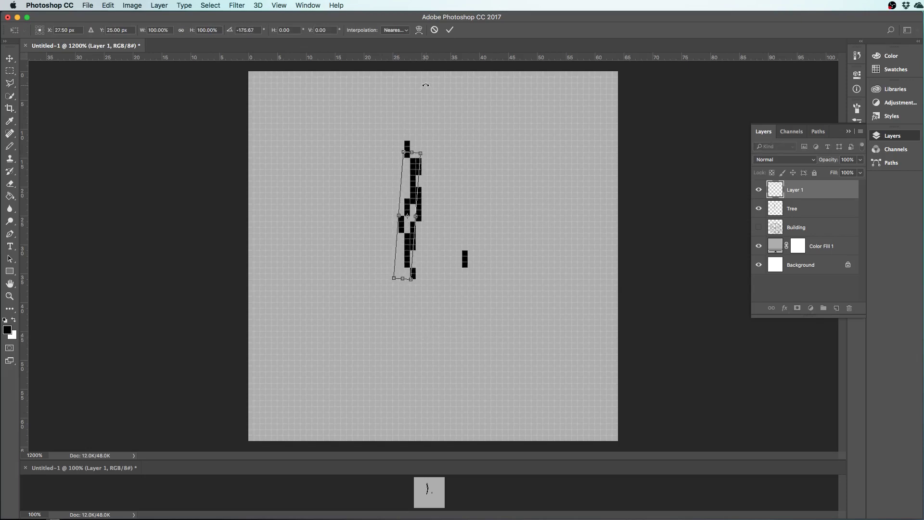
pyautogui.click(399, 30)
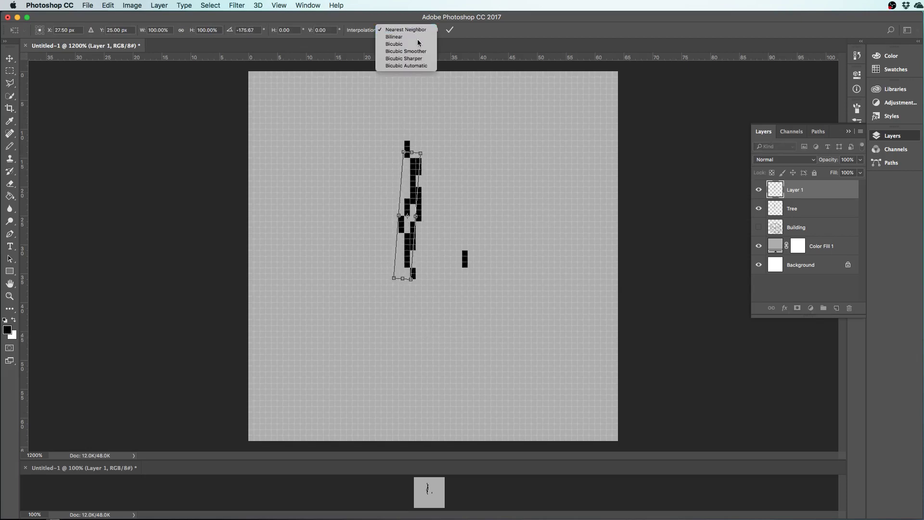
pyautogui.click(406, 30)
pyautogui.moveTo(415, 232)
pyautogui.mouseDown()
pyautogui.moveTo(470, 232)
pyautogui.moveTo(454, 220)
pyautogui.mouseUp()
pyautogui.press('Return')
pyautogui.press('l')
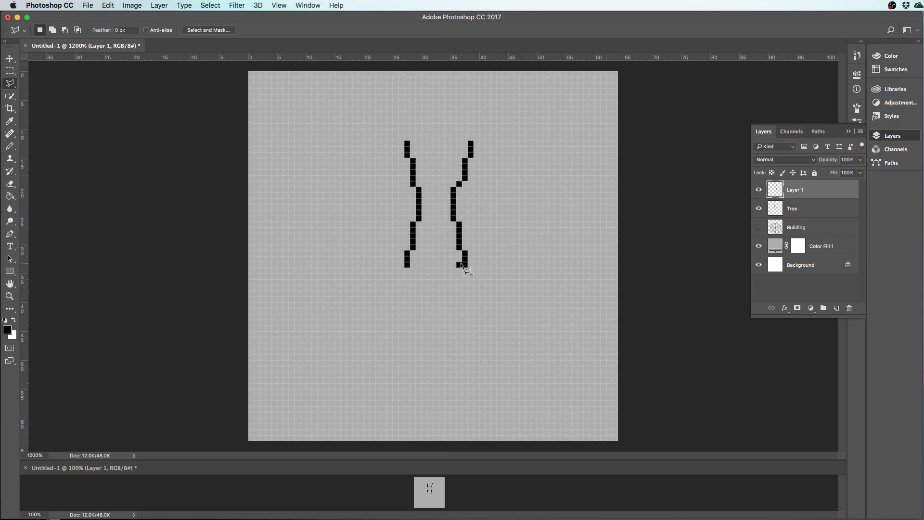
# Erase the stray pixel at the foot of the right trunk edge and merge its layer with the Tree layer
pyautogui.press('e')
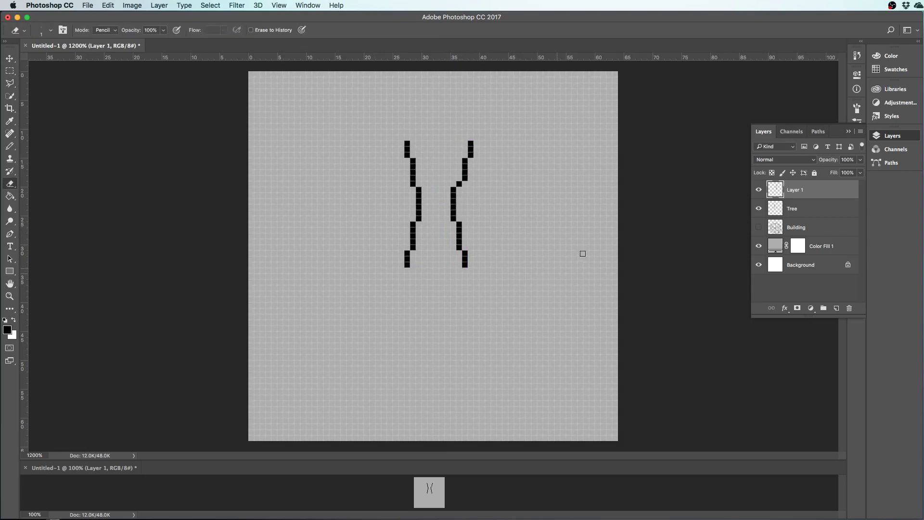
pyautogui.keyDown('shift'); pyautogui.click(805, 208); pyautogui.keyUp('shift')
pyautogui.hotkey('ctrl', 'e')
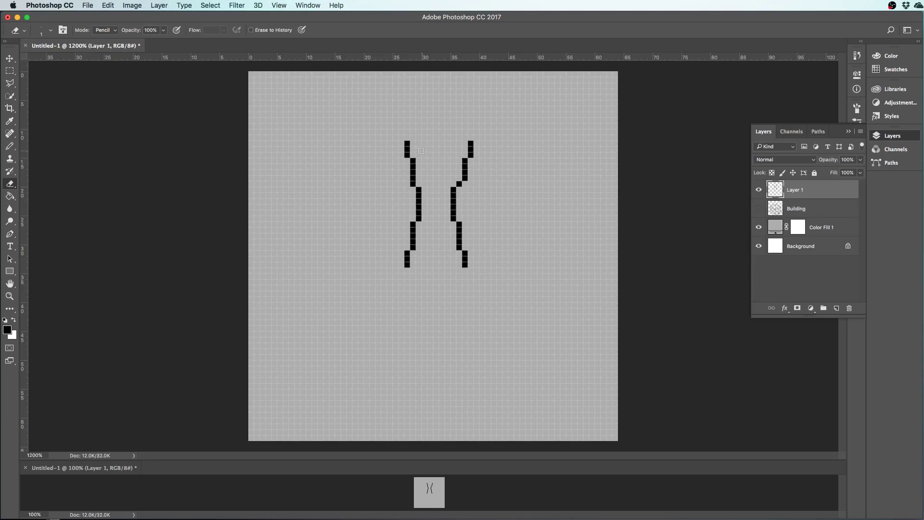
# Draw a V-shaped fork in pencil pixels between the upper ends of the two trunk edges
pyautogui.press('b')
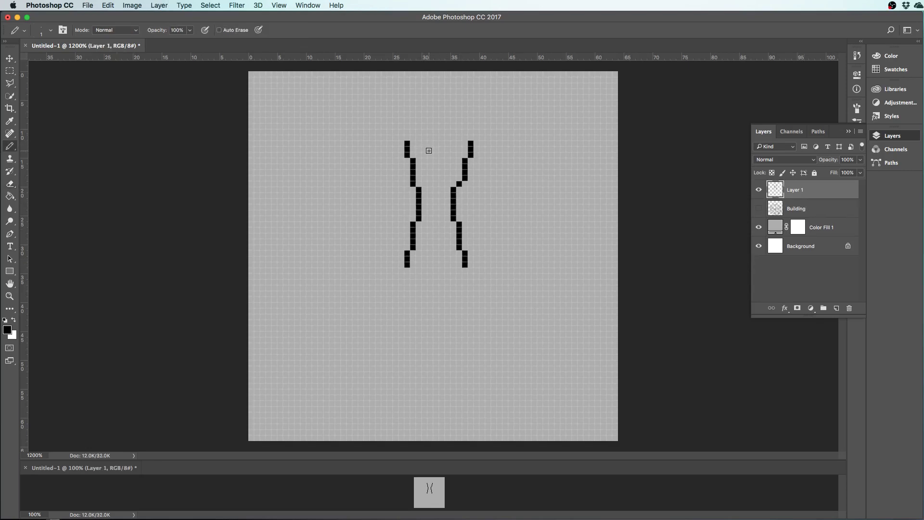
pyautogui.click(430, 149)
pyautogui.click(430, 155)
pyautogui.moveTo(436, 163); pyautogui.dragTo(436, 169)
pyautogui.click(441, 178)
pyautogui.click(447, 173)
pyautogui.click(448, 166)
pyautogui.click(452, 159)
pyautogui.moveTo(455, 153); pyautogui.dragTo(455, 144)
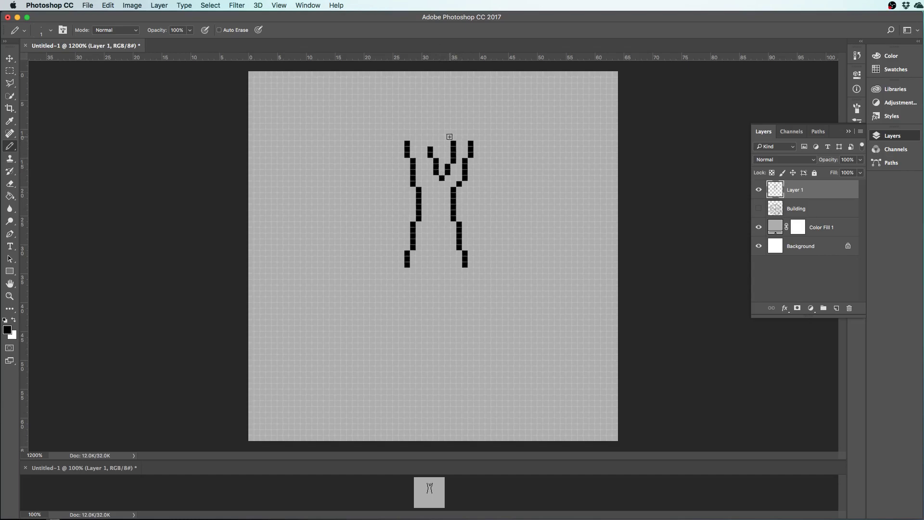
# Draw twigs extending up and right from the tree's right branch, correcting the misplaced pixels between them
pyautogui.click(447, 138)
pyautogui.click(475, 137)
pyautogui.click(459, 131)
pyautogui.click(464, 138)
pyautogui.click(470, 131)
pyautogui.click(476, 120)
pyautogui.press('e')
pyautogui.click(471, 133)
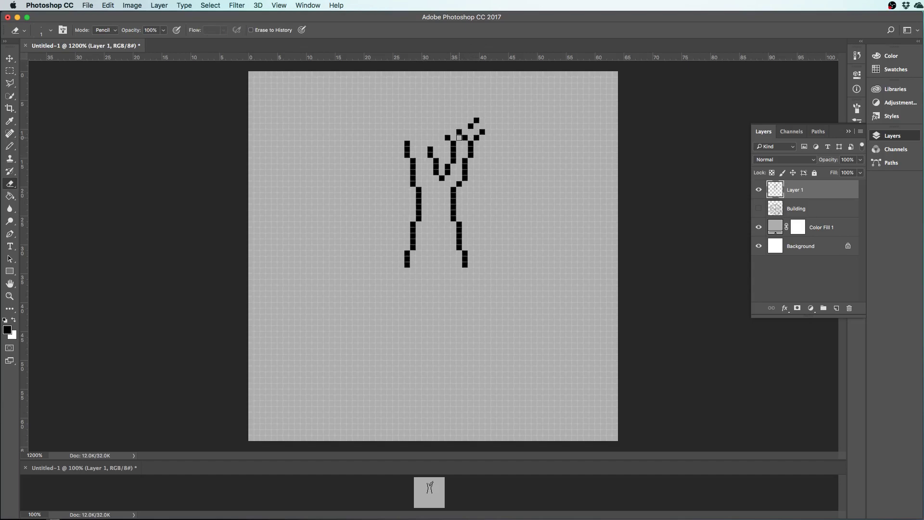
pyautogui.press('b')
pyautogui.click(465, 131)
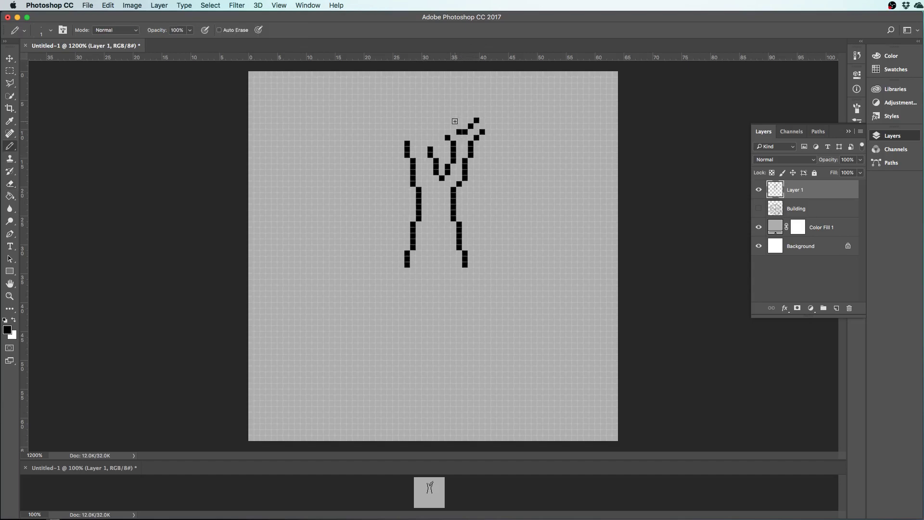
# Draw two short upright twigs above the fork and extend the left branch diagonally up and outward
pyautogui.click(453, 126)
pyautogui.moveTo(452, 120); pyautogui.dragTo(453, 114)
pyautogui.click(441, 131)
pyautogui.moveTo(437, 121)
pyautogui.mouseDown()
pyautogui.moveTo(430, 157)
pyautogui.moveTo(436, 137)
pyautogui.moveTo(396, 132)
pyautogui.mouseUp()
pyautogui.click(390, 125)
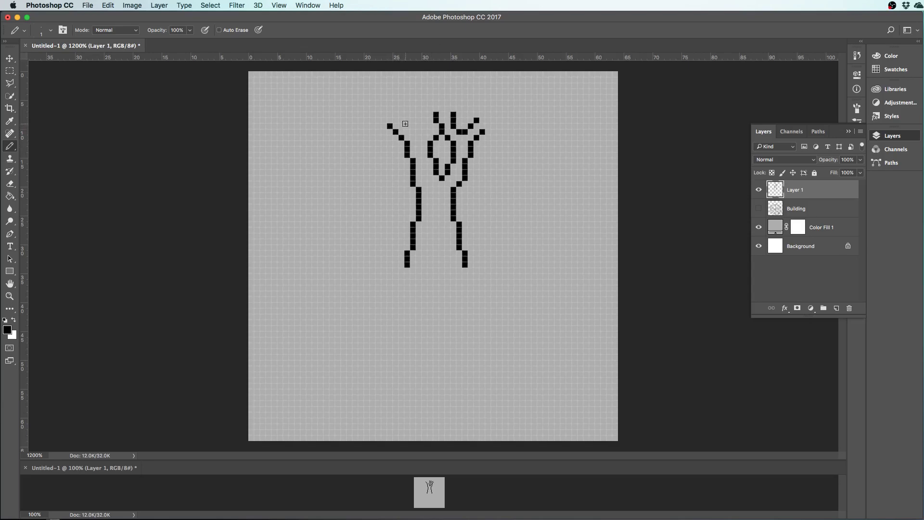
# Draw a V-shaped pair of twigs between the left branch tip and the central twigs
pyautogui.click(407, 125)
pyautogui.click(413, 132)
pyautogui.click(419, 137)
pyautogui.click(425, 131)
pyautogui.click(425, 119)
# Draw a branch in pencil pixels running up and outward from beside the trunk's left edge, below the upper left branch
pyautogui.click(401, 178)
pyautogui.click(395, 172)
pyautogui.click(390, 166)
pyautogui.click(388, 160)
pyautogui.click(389, 155)
pyautogui.click(384, 154)
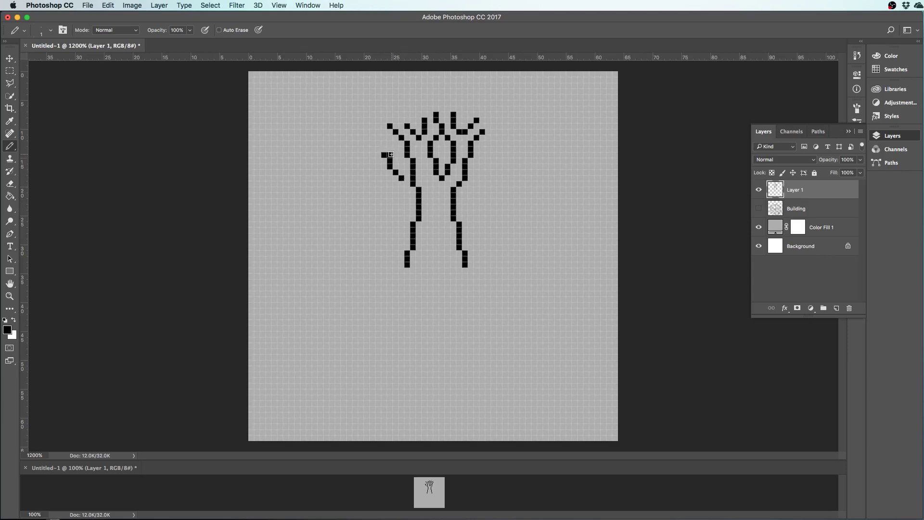
# Erase the extra pixel beside the lower left branch's tip and add a short diagonal twig toward the upper branch
pyautogui.press('e')
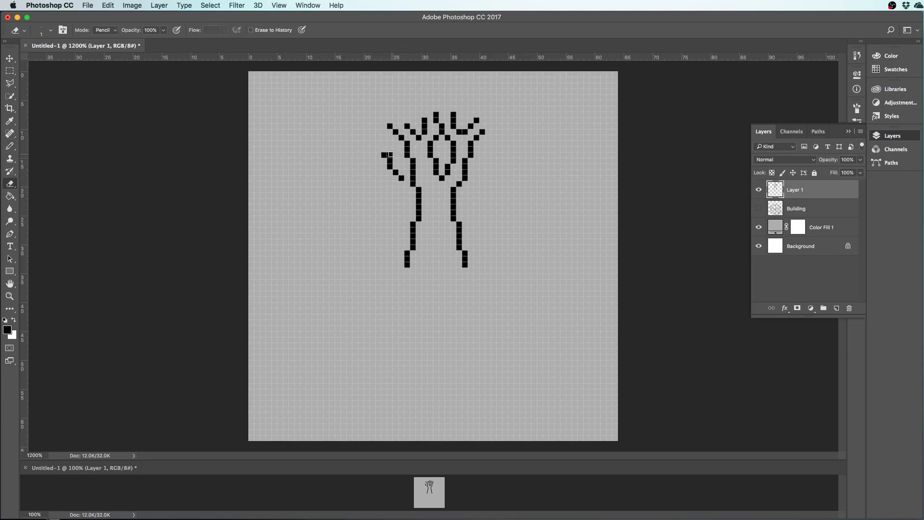
pyautogui.press('b')
pyautogui.click(395, 149)
pyautogui.click(401, 154)
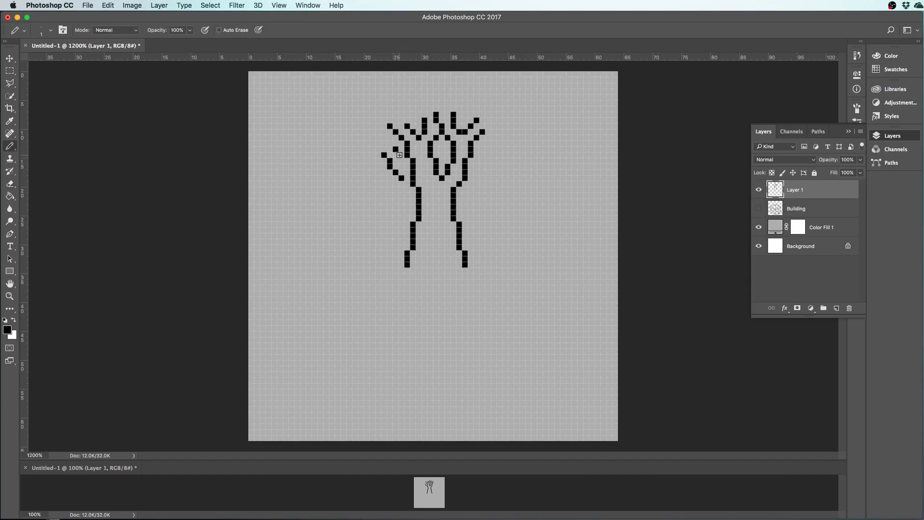
# Reshape the inner end of the lower left branch so that its pixels join the trunk's left edge
pyautogui.click(407, 177)
pyautogui.press('e')
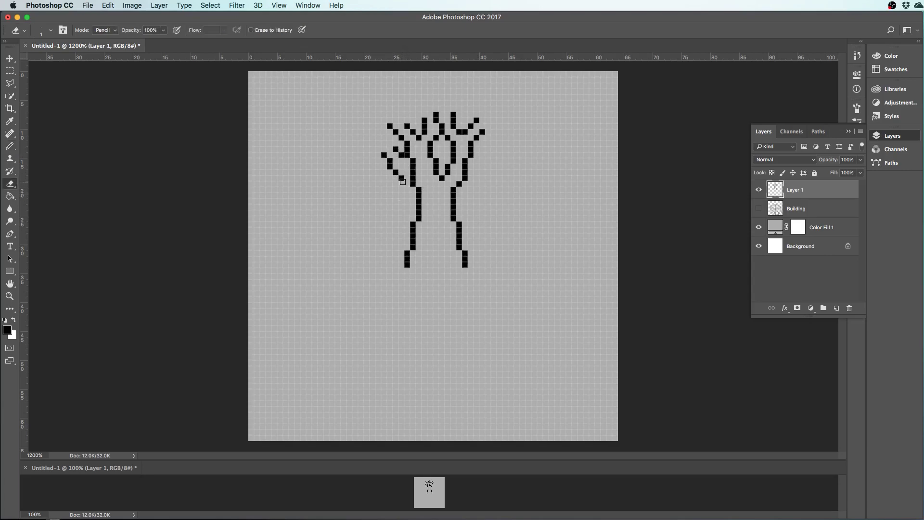
pyautogui.press('b')
pyautogui.click(400, 172)
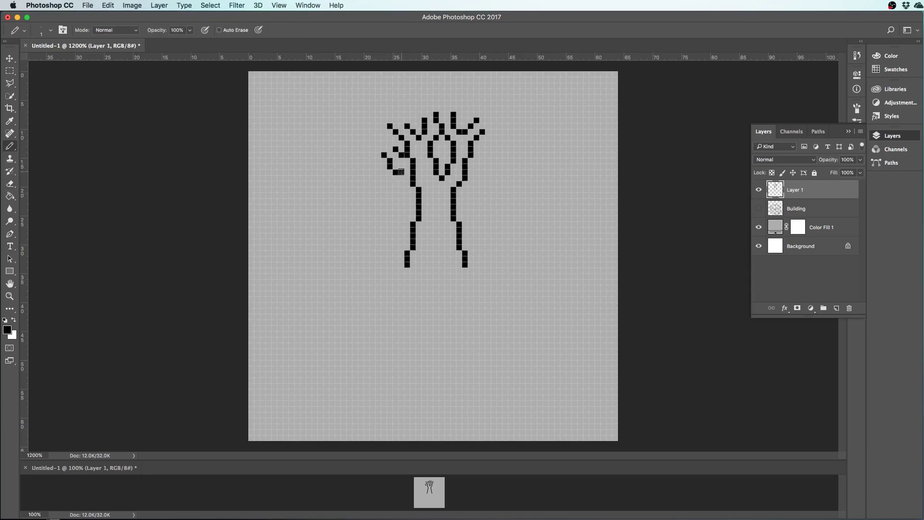
pyautogui.click(409, 178)
# Extend the lower left branch with outer twig pixels and add a short diagonal twig just above it
pyautogui.click(377, 154)
pyautogui.click(372, 149)
pyautogui.click(378, 137)
pyautogui.click(384, 143)
# Place scattered single pixels on both sides of the branches as leaf marks
pyautogui.click(482, 167)
pyautogui.click(499, 155)
pyautogui.click(511, 108)
pyautogui.click(390, 191)
# Add a new layer, rename Layer 1 to Tree and move it to the top of the layer stack
pyautogui.click(838, 308)
pyautogui.doubleClick(803, 208)
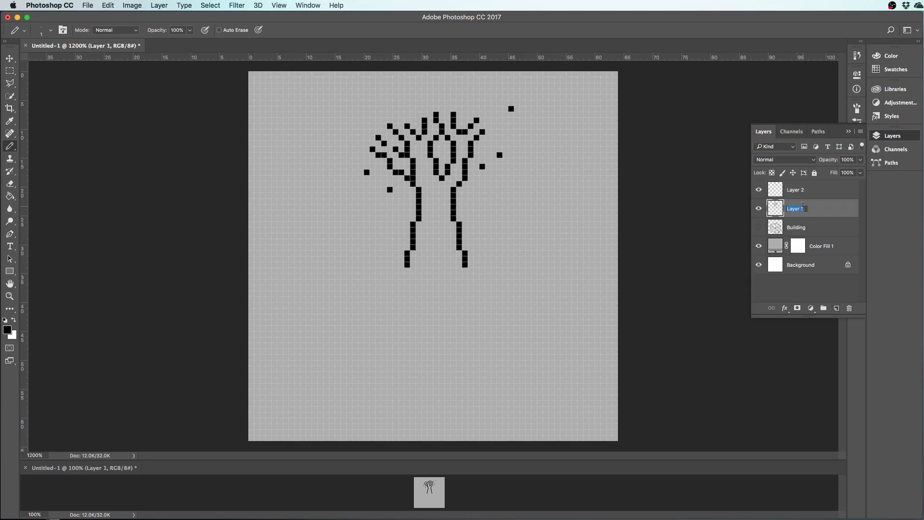
pyautogui.write('Tyree')
pyautogui.press('Return')
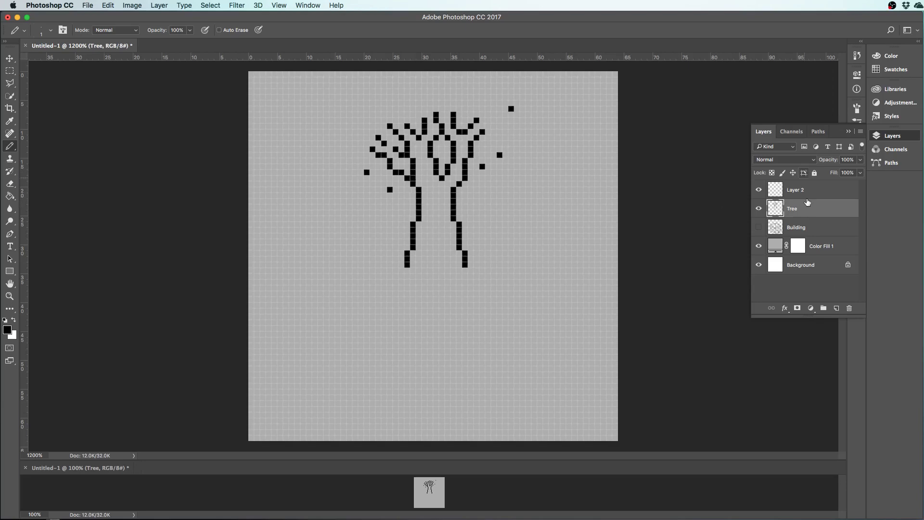
pyautogui.moveTo(807, 206); pyautogui.dragTo(807, 180)
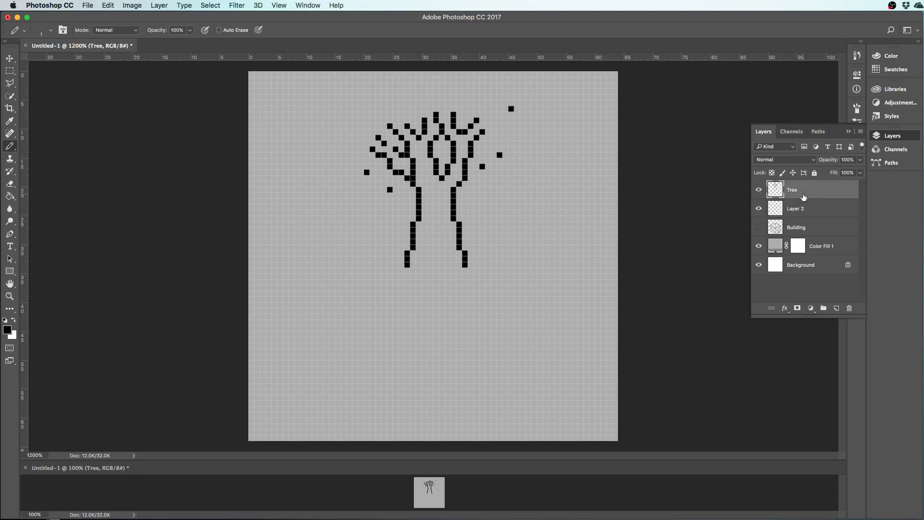
# Draw a cloud-shaped crown outline about 35 pixels wide around the branches, with curved leaf marks in its upper right and upper left
pyautogui.moveTo(412, 190)
pyautogui.mouseDown()
pyautogui.moveTo(394, 209)
pyautogui.moveTo(346, 191)
pyautogui.moveTo(335, 160)
pyautogui.moveTo(347, 148)
pyautogui.moveTo(344, 124)
pyautogui.moveTo(377, 98)
pyautogui.moveTo(496, 88)
pyautogui.moveTo(518, 116)
pyautogui.moveTo(527, 159)
pyautogui.moveTo(506, 184)
pyautogui.moveTo(468, 183)
pyautogui.mouseUp()
pyautogui.moveTo(482, 109); pyautogui.dragTo(494, 127)
pyautogui.moveTo(361, 126); pyautogui.dragTo(366, 132)
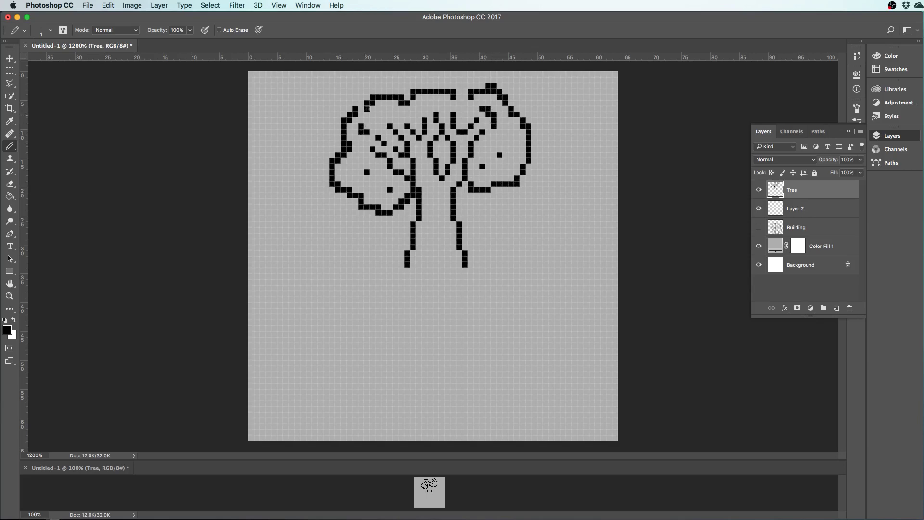
# Add a curved leaf mark at the crown's right side, close the gap in its top outline and draw a lobe beside the trunk's right edge
pyautogui.moveTo(501, 136); pyautogui.dragTo(517, 157)
pyautogui.moveTo(459, 104); pyautogui.dragTo(466, 103)
pyautogui.moveTo(455, 207)
pyautogui.mouseDown()
pyautogui.moveTo(469, 207)
pyautogui.moveTo(476, 192)
pyautogui.moveTo(459, 211)
pyautogui.moveTo(477, 214)
pyautogui.moveTo(486, 194)
pyautogui.mouseUp()
pyautogui.press('super+z')
pyautogui.press('super+z')
pyautogui.press('super+z')
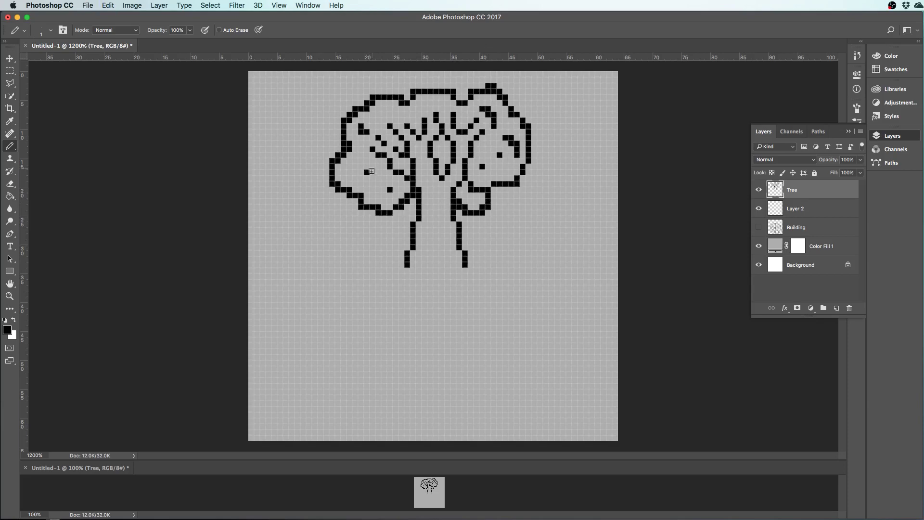
# Draw a curved leaf mark in the crown's lower left and extend the outline with a second lobe at its lower right
pyautogui.moveTo(366, 169)
pyautogui.mouseDown()
pyautogui.moveTo(367, 184)
pyautogui.moveTo(387, 190)
pyautogui.mouseUp()
pyautogui.click(495, 202)
pyautogui.moveTo(494, 202); pyautogui.dragTo(511, 190)
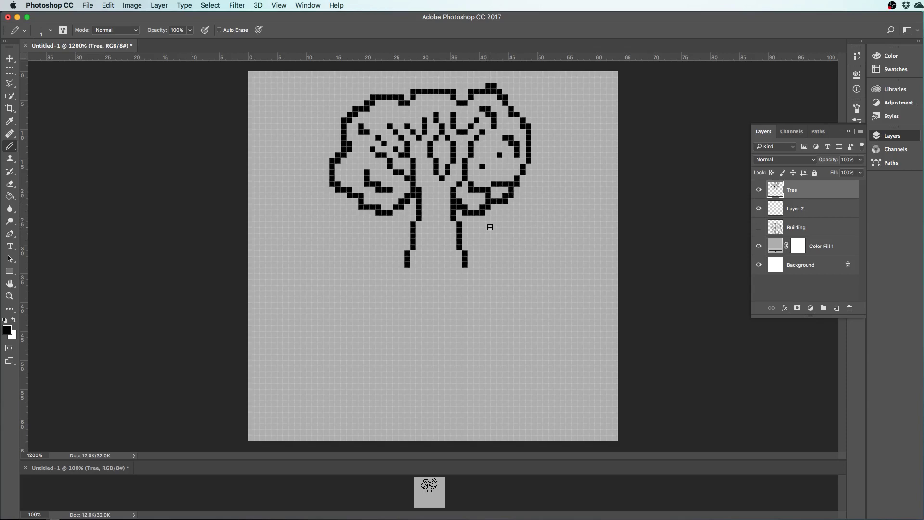
# Erase the doubled corner pixels along the lower and outer left side of the crown outline
pyautogui.press('e')
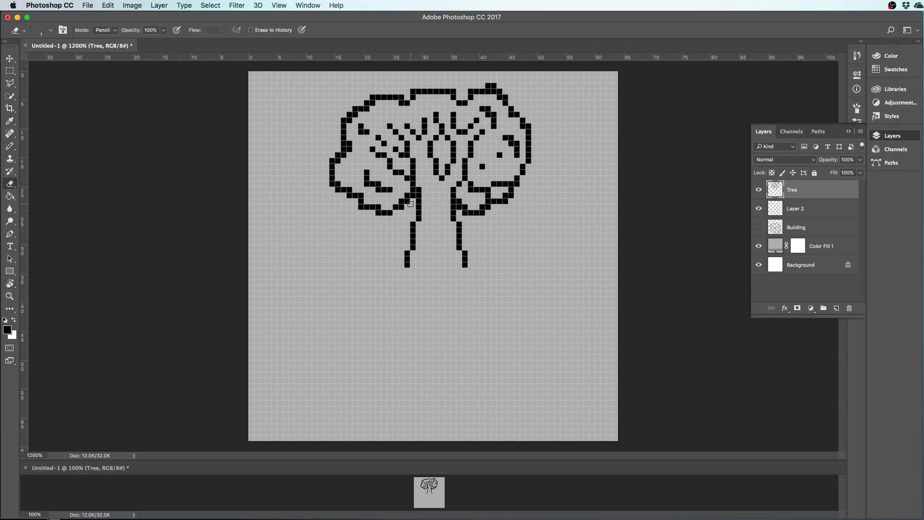
pyautogui.click(410, 203)
pyautogui.click(348, 194)
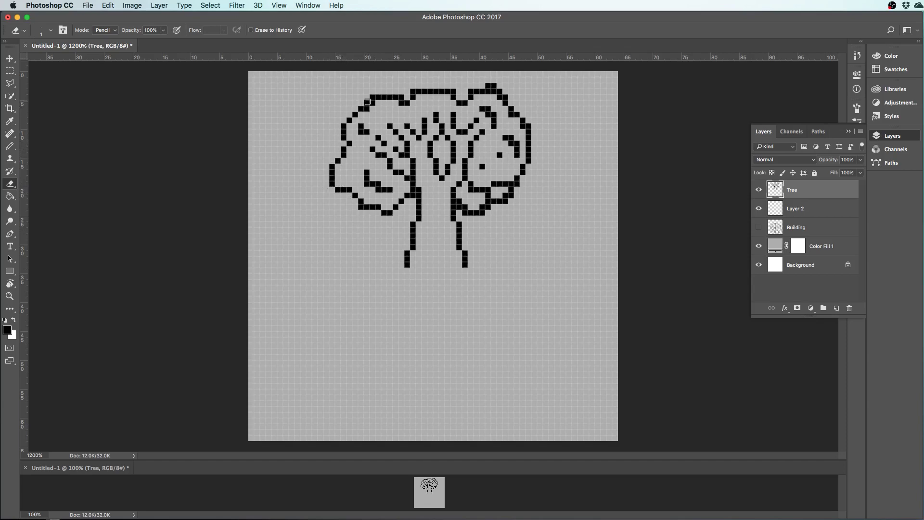
# Erase the doubled corner pixels along the top of the crown outline
pyautogui.click(378, 97)
pyautogui.click(413, 91)
pyautogui.click(419, 90)
pyautogui.click(451, 91)
pyautogui.click(470, 91)
pyautogui.click(494, 85)
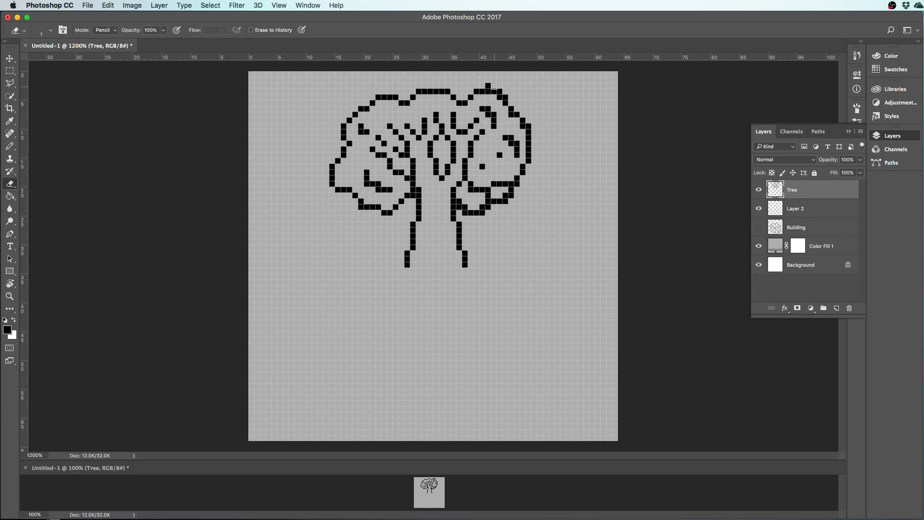
# Thin the crown's right outline and the two right leaf marks by erasing their corner pixels
pyautogui.click(488, 91)
pyautogui.click(508, 97)
pyautogui.click(522, 108)
pyautogui.click(487, 110)
pyautogui.moveTo(510, 146); pyautogui.dragTo(517, 144)
pyautogui.click(512, 186)
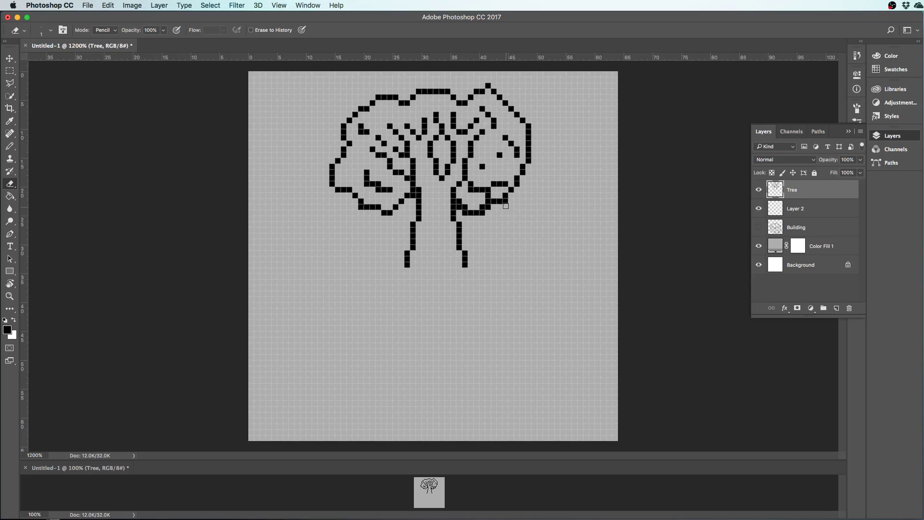
# Erase the doubled corner pixels from the lobes at the crown's lower right
pyautogui.moveTo(506, 210)
pyautogui.mouseDown()
pyautogui.moveTo(505, 202)
pyautogui.moveTo(492, 207)
pyautogui.mouseUp()
pyautogui.click(460, 208)
pyautogui.click(463, 214)
pyautogui.click(482, 213)
# Erase the extra pixels from the leaf marks on the crown's left side and lower right
pyautogui.click(364, 131)
pyautogui.click(369, 185)
pyautogui.click(379, 187)
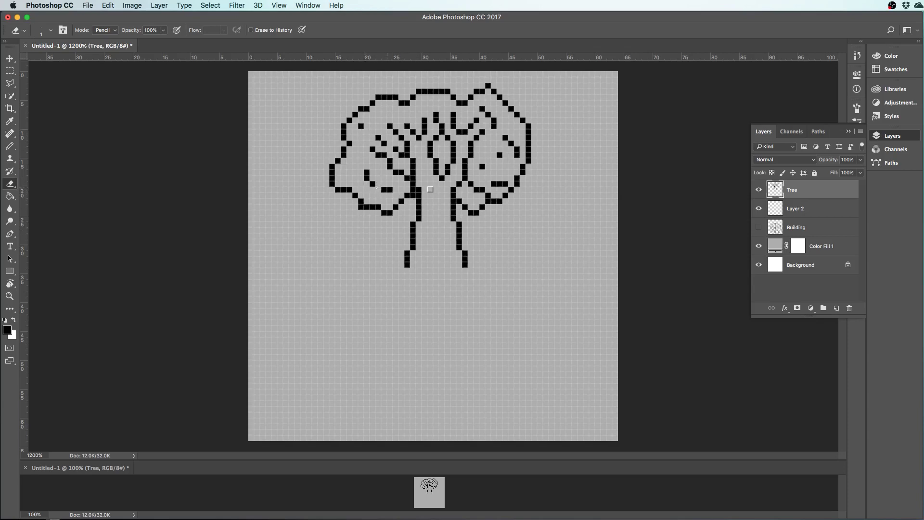
pyautogui.click(505, 184)
# Show the Building layer and toggle the Tree layer's visibility to compare the two drawings
pyautogui.click(758, 228)
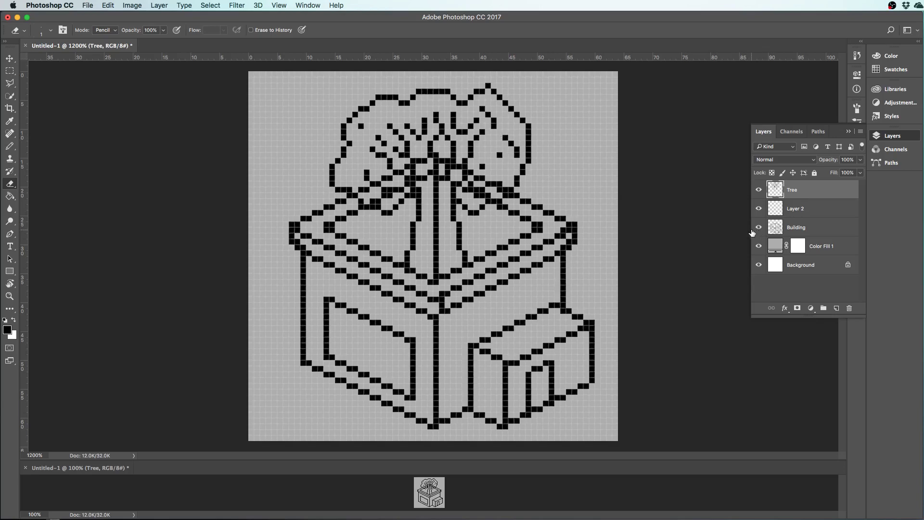
pyautogui.click(758, 190)
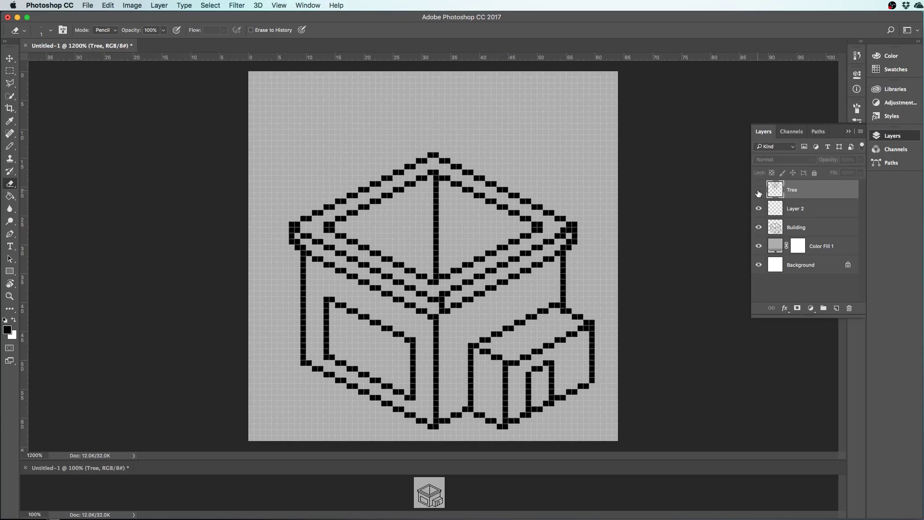
pyautogui.click(759, 191)
pyautogui.click(758, 191)
pyautogui.click(759, 191)
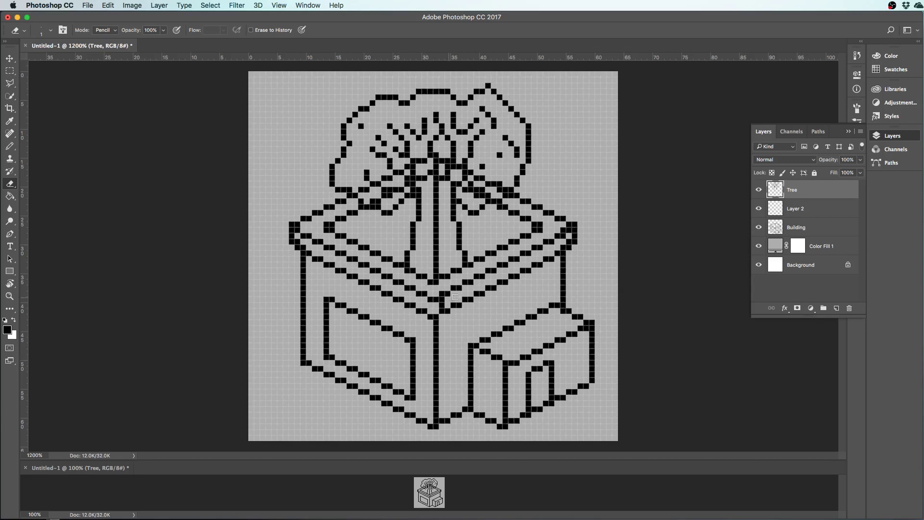
# Hide the Building layer, delete the empty Layer 2, and hide Color Fill 1 with the Tree layer selected
pyautogui.moveTo(759, 209); pyautogui.dragTo(761, 226)
pyautogui.click(777, 210)
pyautogui.click(760, 209)
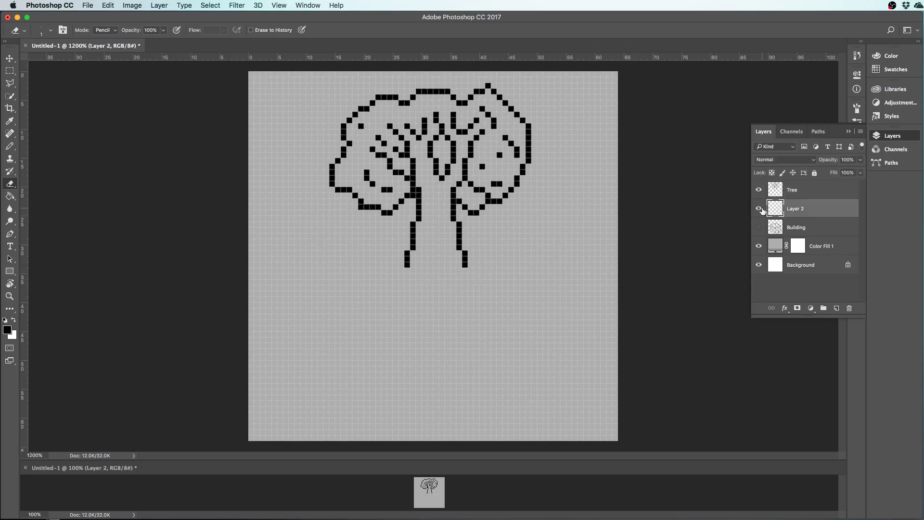
pyautogui.click(760, 209)
pyautogui.moveTo(774, 208); pyautogui.dragTo(848, 308)
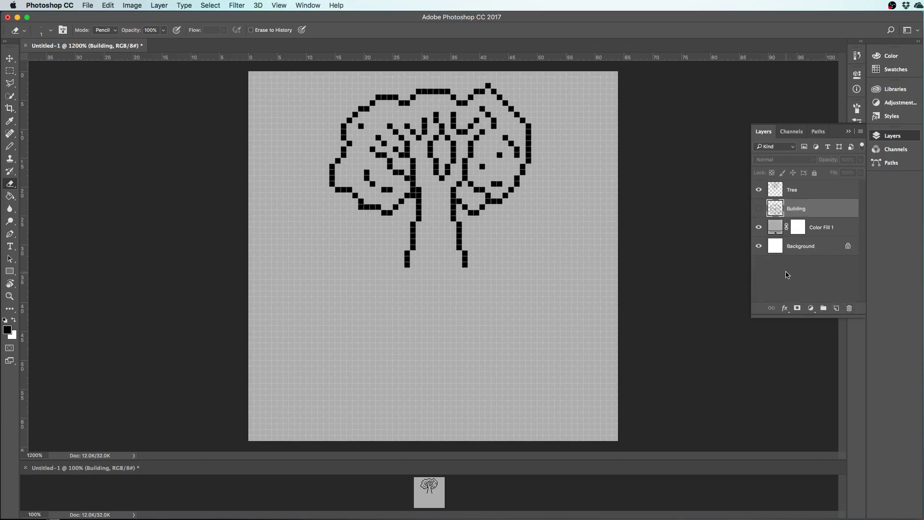
pyautogui.click(780, 193)
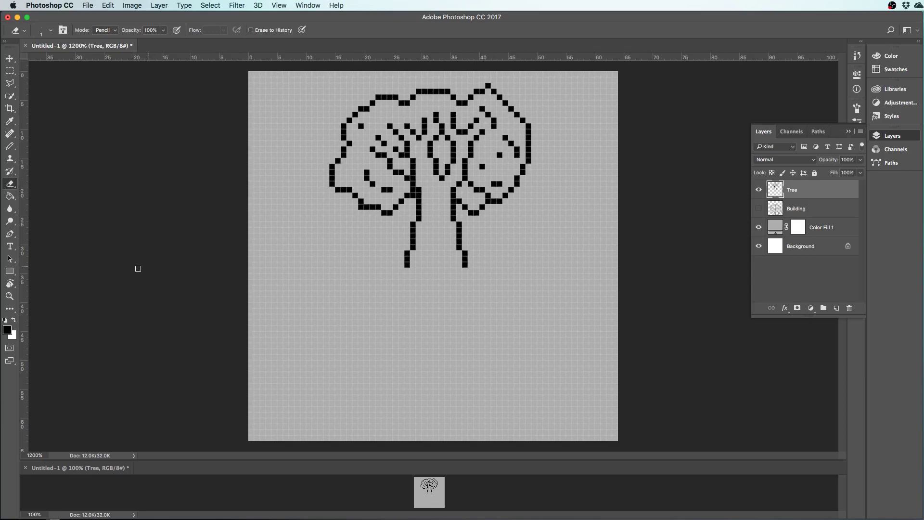
pyautogui.click(759, 227)
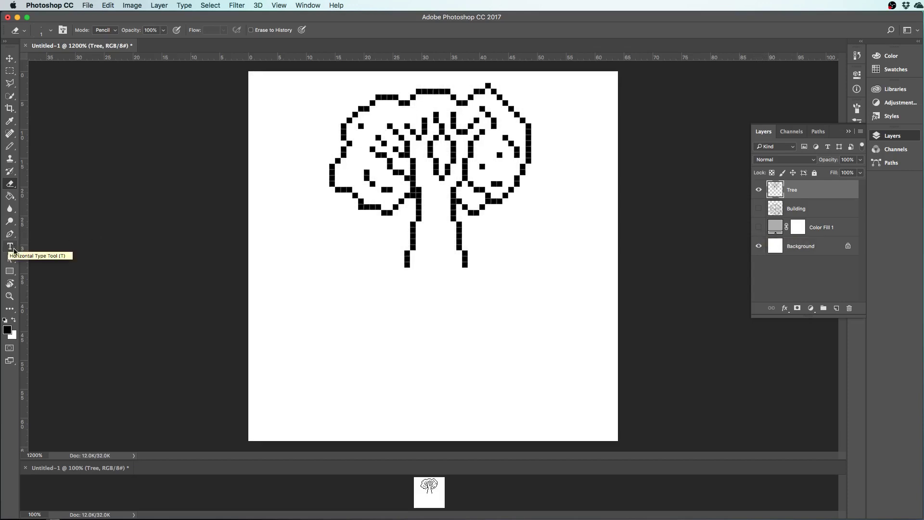
# Set the foreground color's brightness to 90%
pyautogui.click(10, 332)
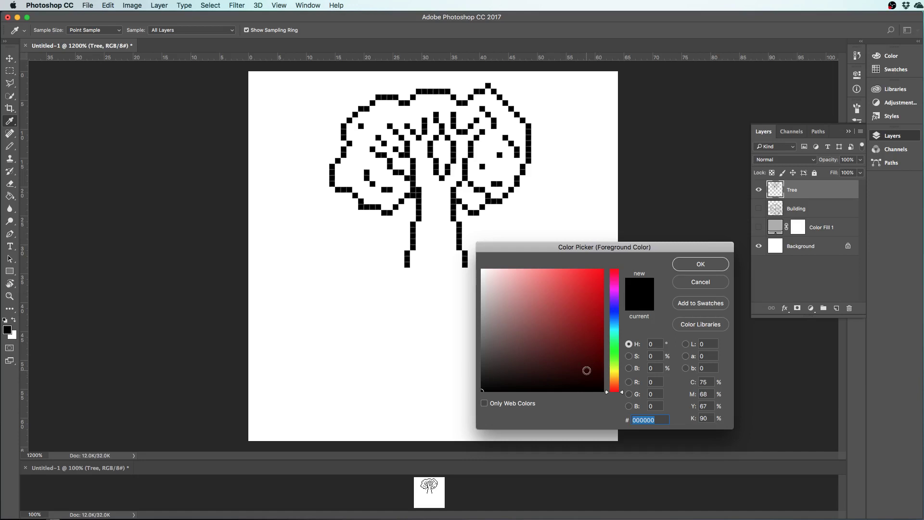
pyautogui.click(662, 369)
pyautogui.write('90')
pyautogui.press('Return')
pyautogui.press('e')
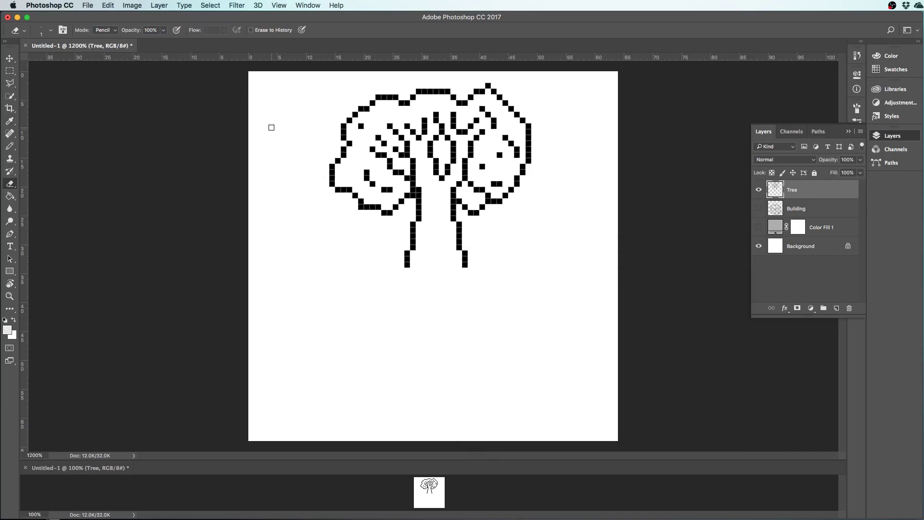
# Set the background color's brightness to 10%, and reset both colors to the defaults
pyautogui.click(12, 334)
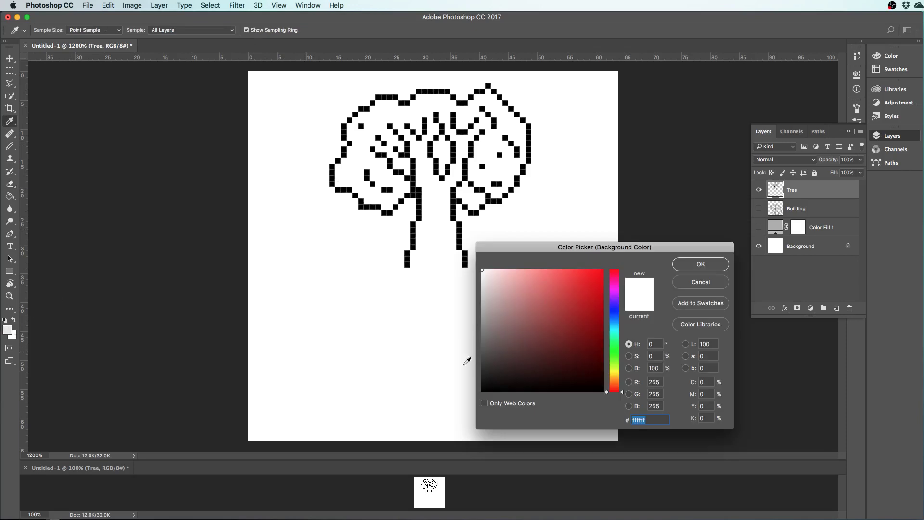
pyautogui.click(653, 368)
pyautogui.write('10')
pyautogui.press('Return')
pyautogui.press('e')
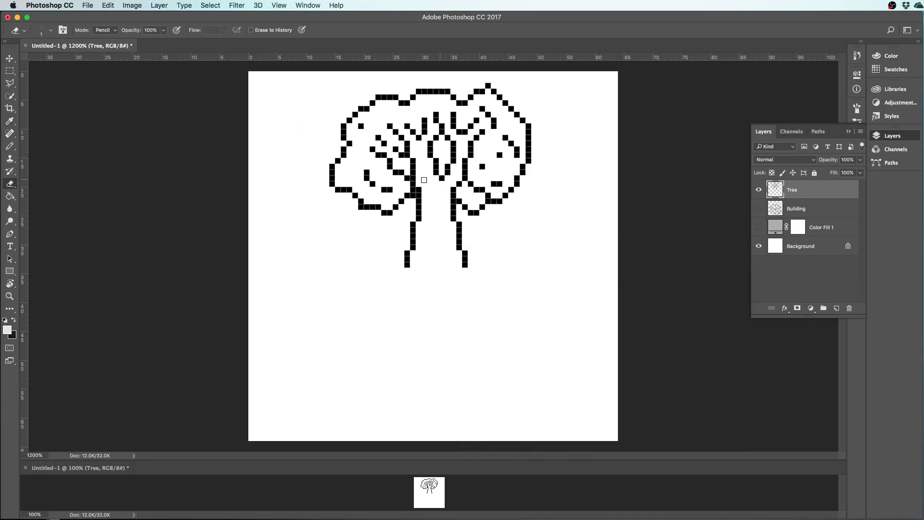
pyautogui.click(4, 322)
# Set the foreground color to a dark gray with 20% brightness (#333333)
pyautogui.click(8, 331)
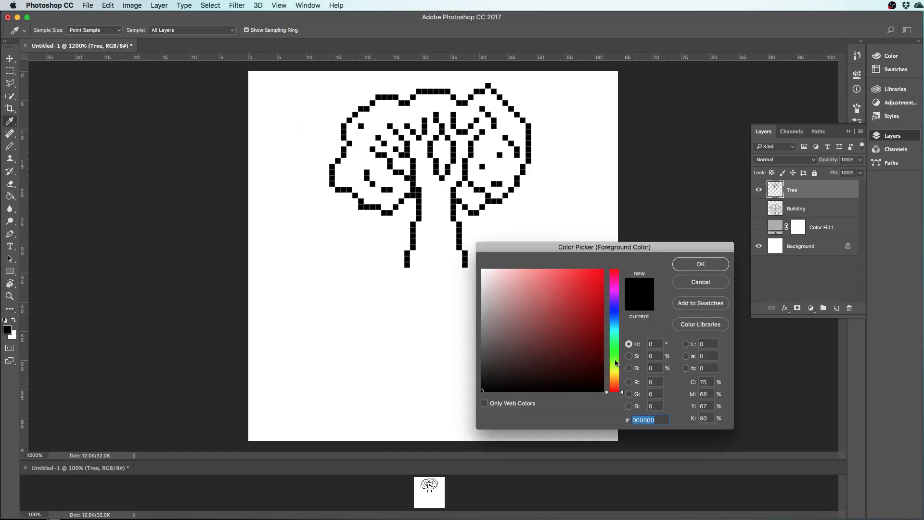
pyautogui.doubleClick(654, 370)
pyautogui.write('10')
pyautogui.press('Tab')
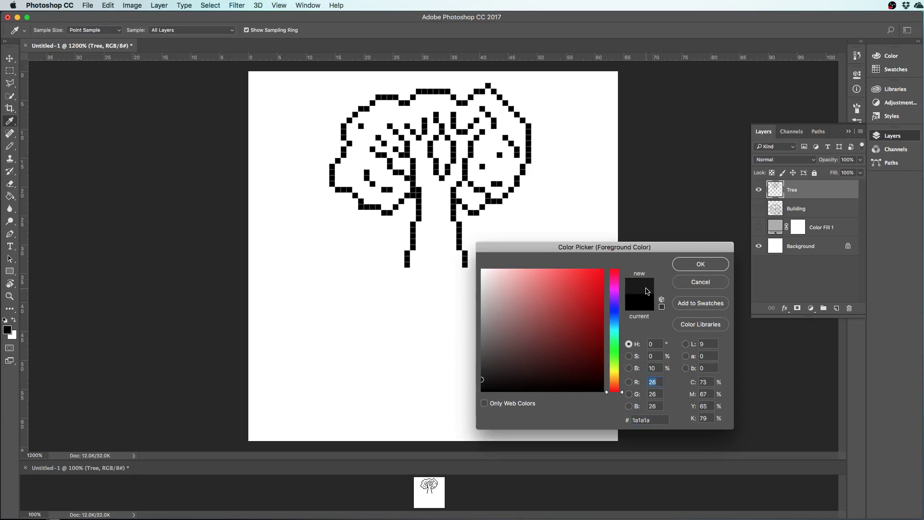
pyautogui.click(653, 368)
pyautogui.write('20')
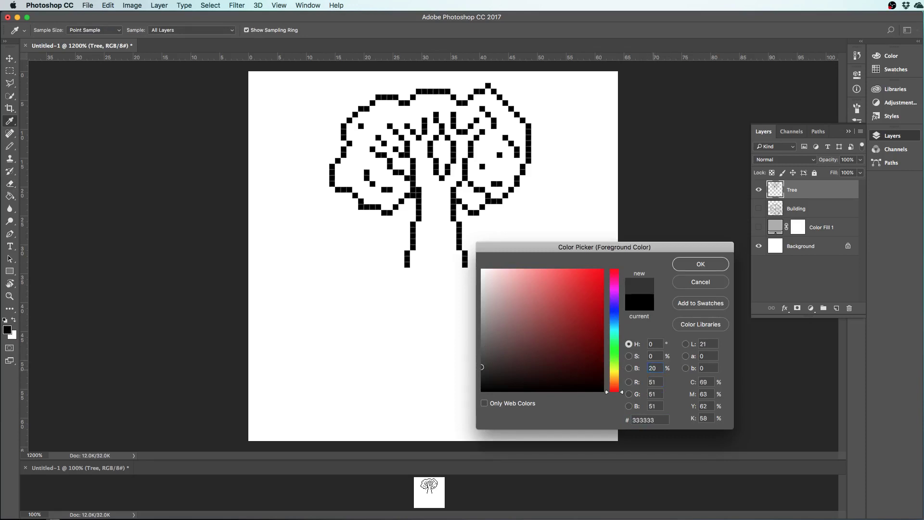
pyautogui.press('Return')
pyautogui.press('e')
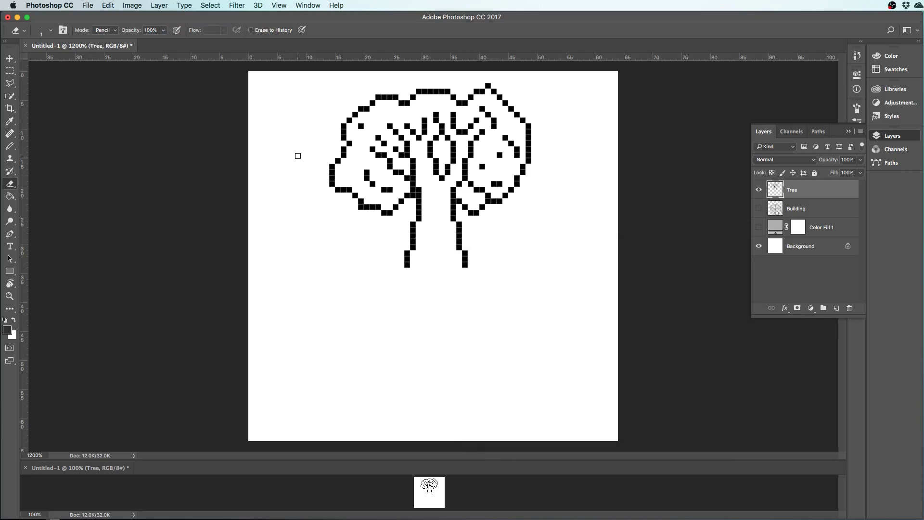
# Draw a 3-by-3-pixel dark gray swatch with the Pencil on the empty canvas beside the tree crown's left side
pyautogui.press('b')
pyautogui.click(274, 111)
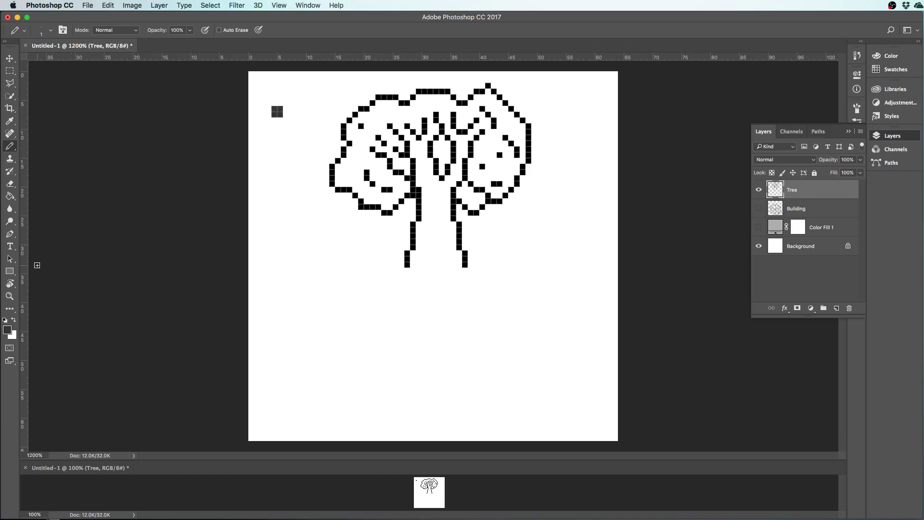
pyautogui.moveTo(277, 121)
pyautogui.mouseDown()
pyautogui.moveTo(291, 121)
pyautogui.moveTo(286, 109)
pyautogui.moveTo(294, 131)
pyautogui.mouseUp()
# Set the foreground color's brightness to 30% (#4d4d4d) and draw a 3-by-3-pixel swatch with the Pencil below the first one
pyautogui.press('e')
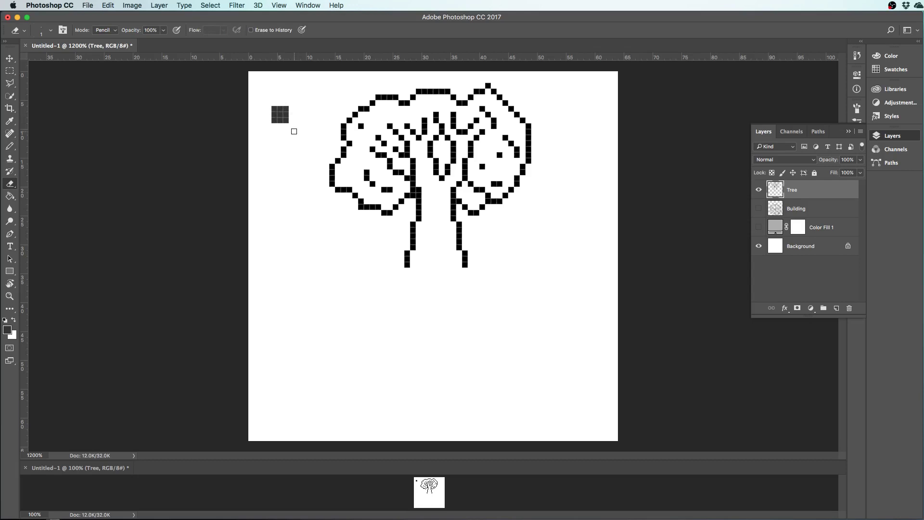
pyautogui.press('i')
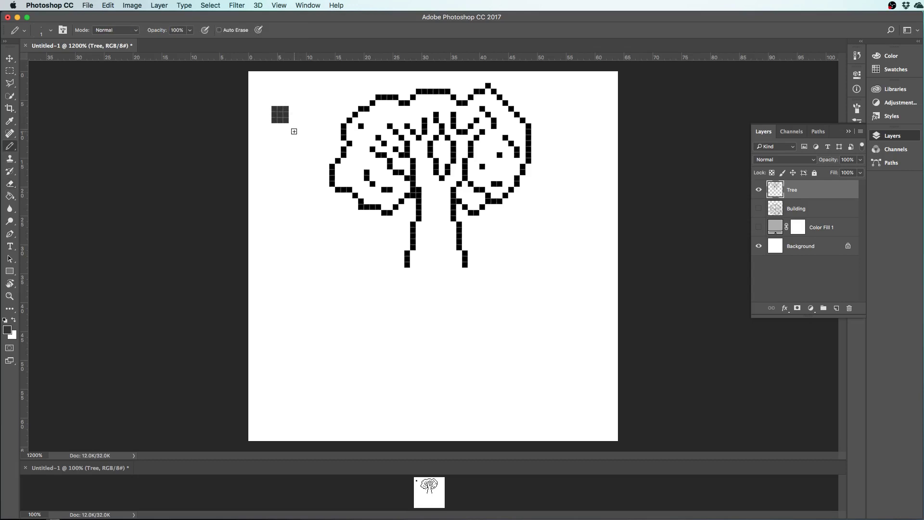
pyautogui.click(7, 331)
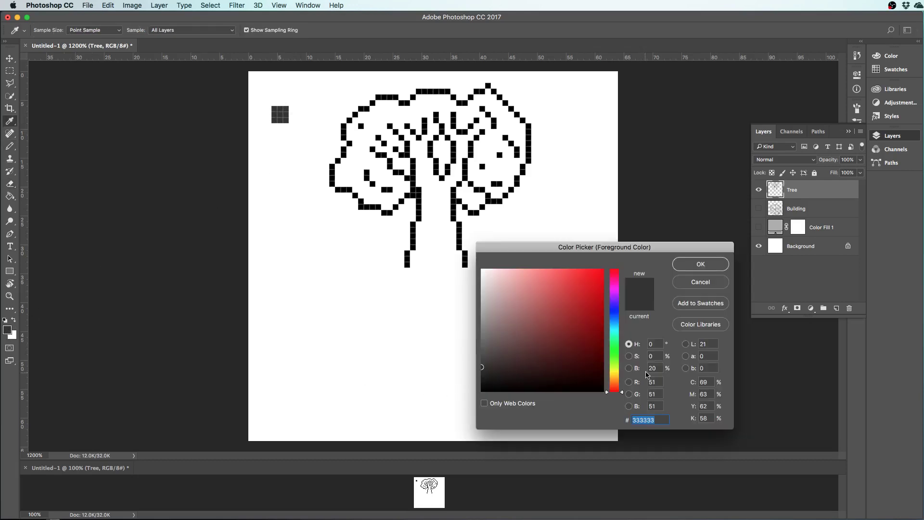
pyautogui.doubleClick(651, 368)
pyautogui.write('30')
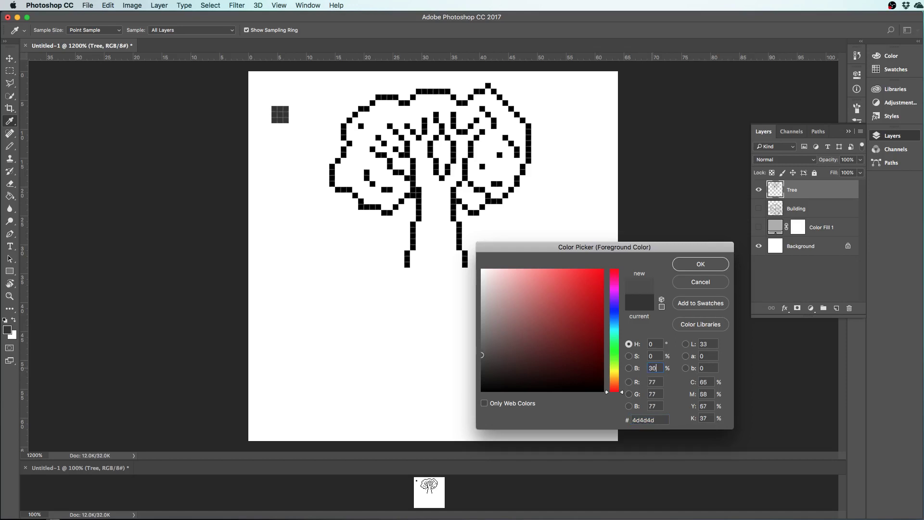
pyautogui.press('Return')
pyautogui.press('b')
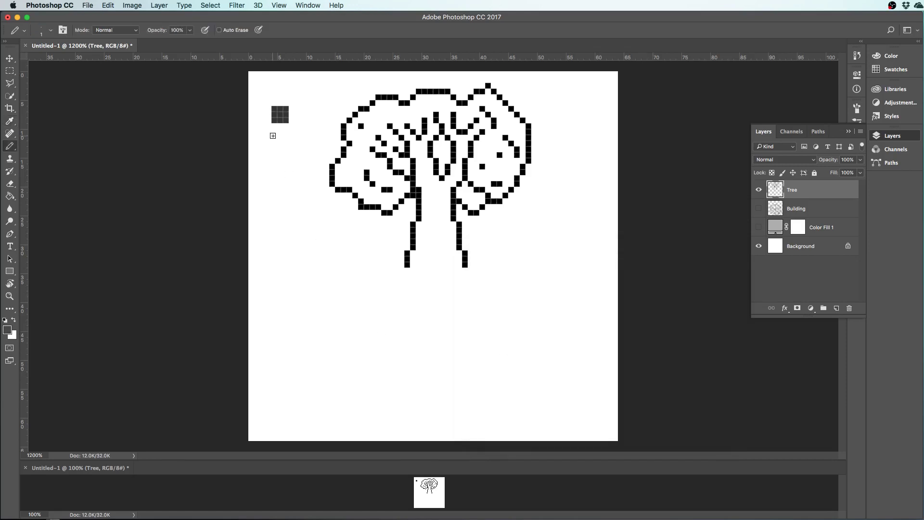
pyautogui.moveTo(275, 142)
pyautogui.mouseDown()
pyautogui.moveTo(281, 150)
pyautogui.moveTo(282, 141)
pyautogui.mouseUp()
# Set the foreground color's brightness to 50% and draw a third 3-by-3-pixel swatch below the second one
pyautogui.click(7, 328)
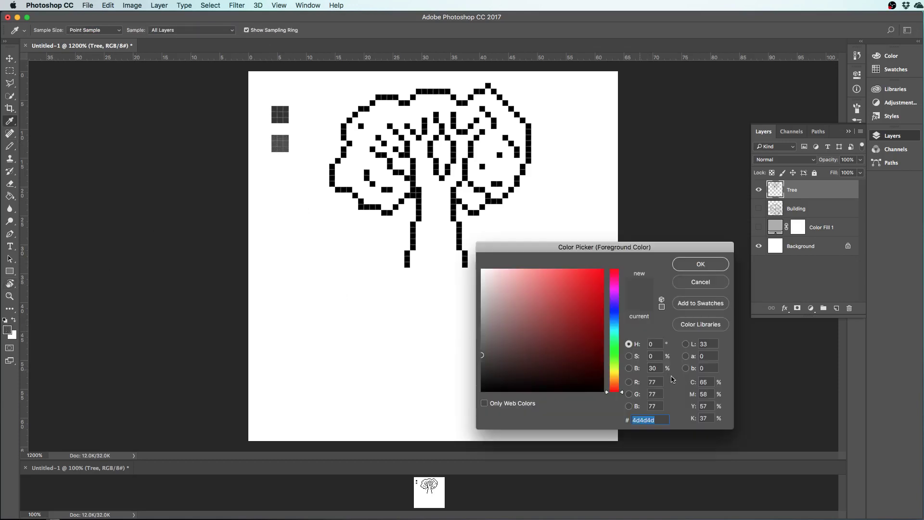
pyautogui.doubleClick(658, 367)
pyautogui.write('40')
pyautogui.press('Return')
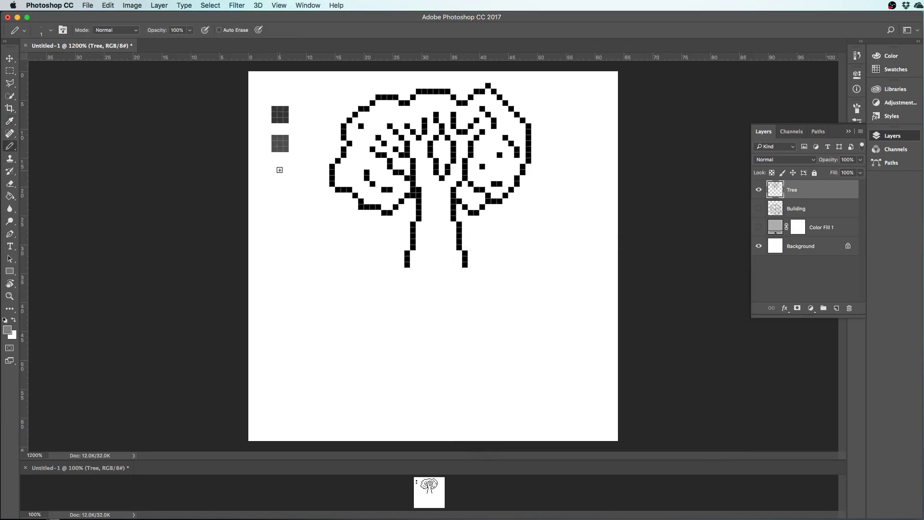
pyautogui.moveTo(275, 164)
pyautogui.mouseDown()
pyautogui.moveTo(274, 178)
pyautogui.moveTo(286, 166)
pyautogui.moveTo(280, 173)
pyautogui.mouseUp()
# Set the foreground color's brightness to 30% and draw a fourth 3-by-3-pixel swatch below the third one
pyautogui.click(11, 331)
pyautogui.doubleClick(654, 369)
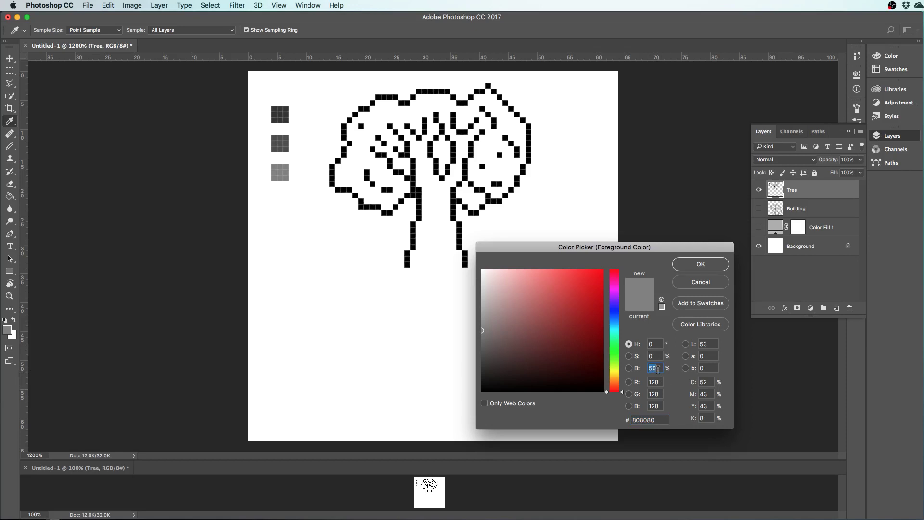
pyautogui.write('30')
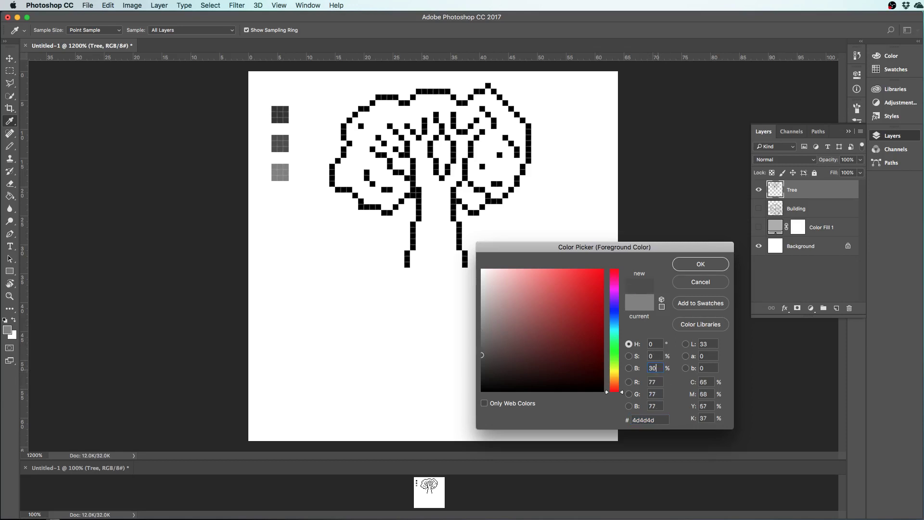
pyautogui.press('Return')
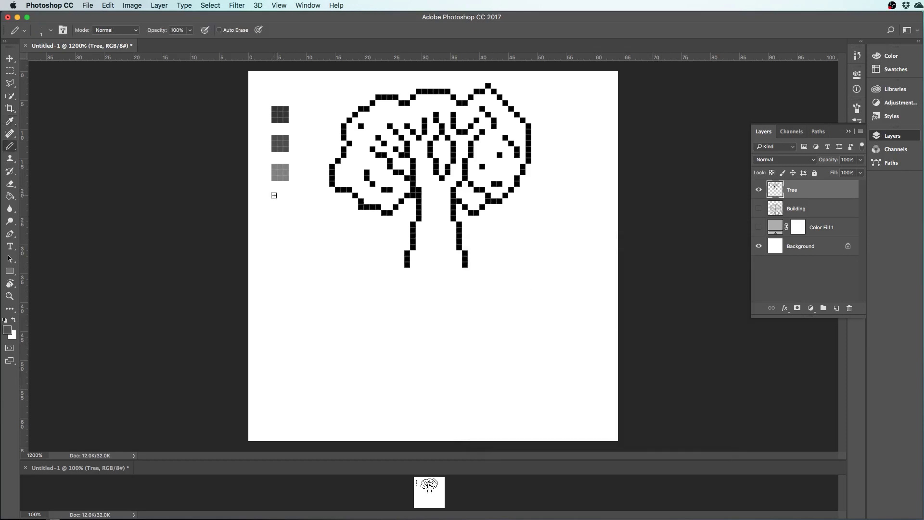
pyautogui.moveTo(273, 196)
pyautogui.mouseDown()
pyautogui.moveTo(274, 209)
pyautogui.moveTo(293, 210)
pyautogui.moveTo(284, 196)
pyautogui.moveTo(293, 195)
pyautogui.moveTo(291, 210)
pyautogui.moveTo(275, 213)
pyautogui.moveTo(274, 199)
pyautogui.moveTo(277, 211)
pyautogui.moveTo(289, 201)
pyautogui.moveTo(292, 216)
pyautogui.moveTo(291, 205)
pyautogui.mouseUp()
pyautogui.press('super+z')
pyautogui.press('e')
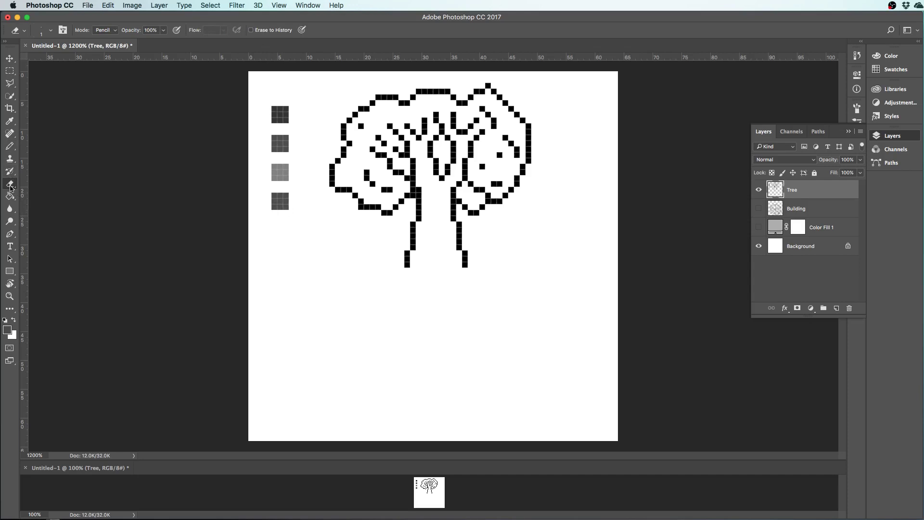
# Set the foreground color's brightness to 70% (#b3b3b3) and redraw the fourth swatch in that gray
pyautogui.click(7, 330)
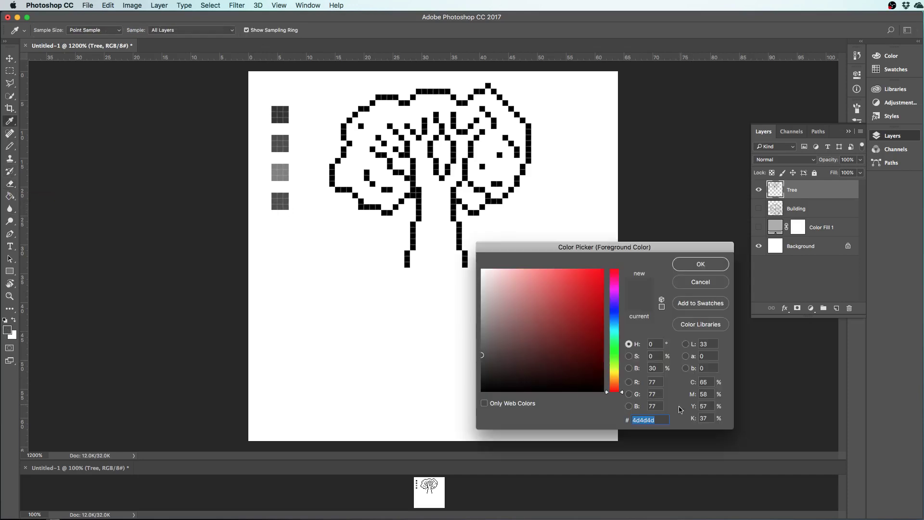
pyautogui.click(657, 367)
pyautogui.write('80')
pyautogui.press('Return')
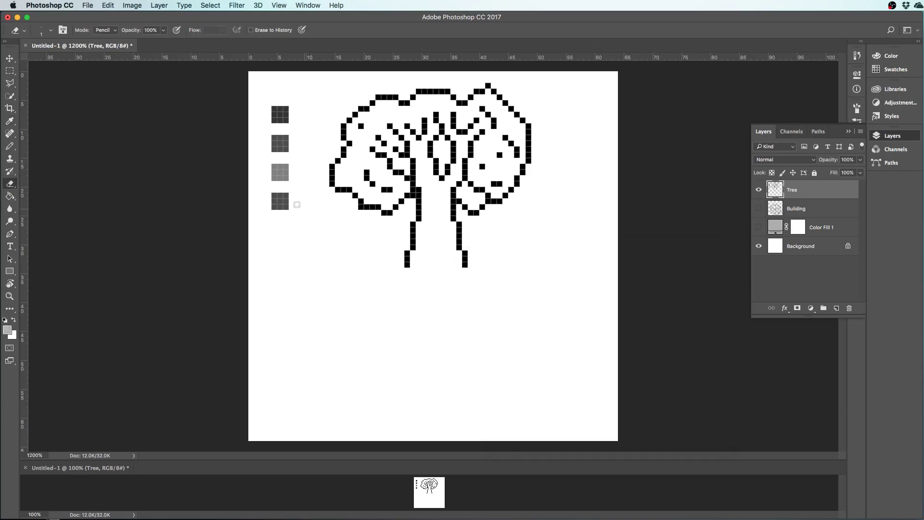
pyautogui.moveTo(276, 195)
pyautogui.mouseDown()
pyautogui.moveTo(276, 205)
pyautogui.moveTo(283, 197)
pyautogui.moveTo(274, 207)
pyautogui.moveTo(286, 207)
pyautogui.moveTo(284, 198)
pyautogui.mouseUp()
pyautogui.press('b')
pyautogui.click(280, 201)
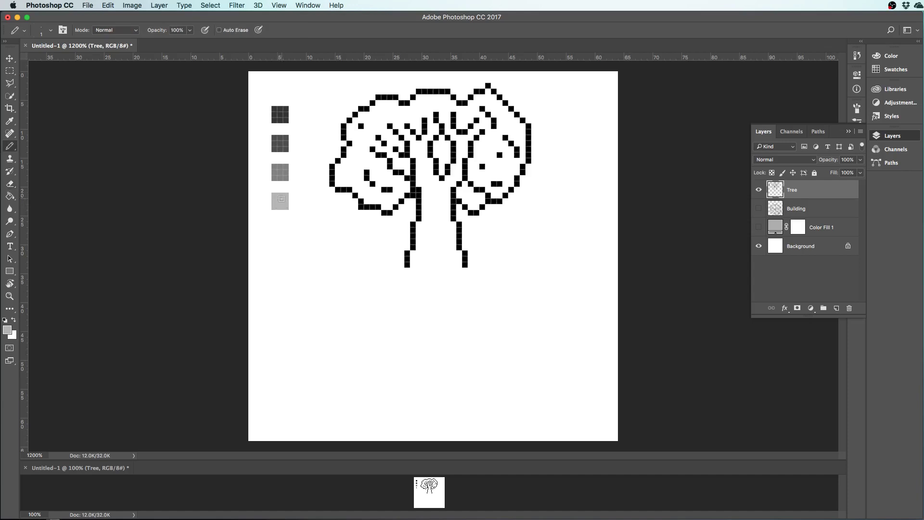
# Set the foreground color to a very light gray and draw a fifth 3-by-3-pixel swatch below the fourth one
pyautogui.click(7, 331)
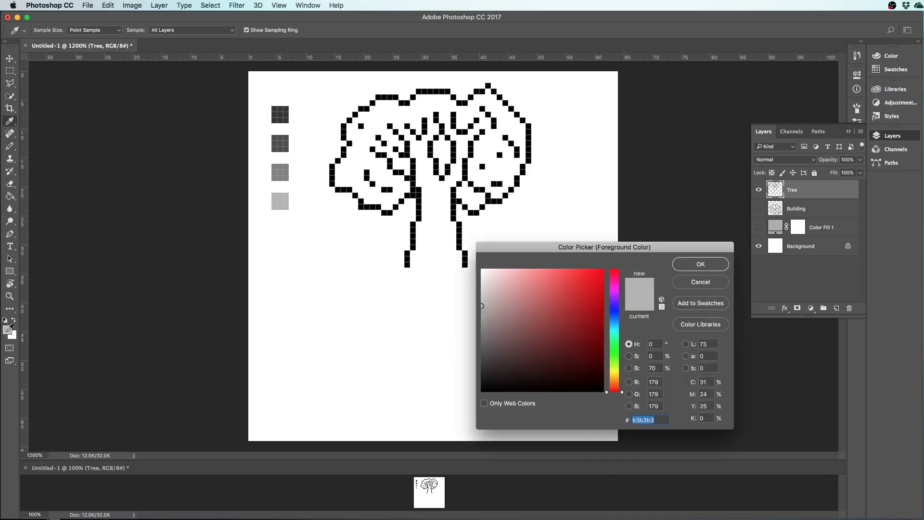
pyautogui.click(654, 368)
pyautogui.write('80')
pyautogui.press('Return')
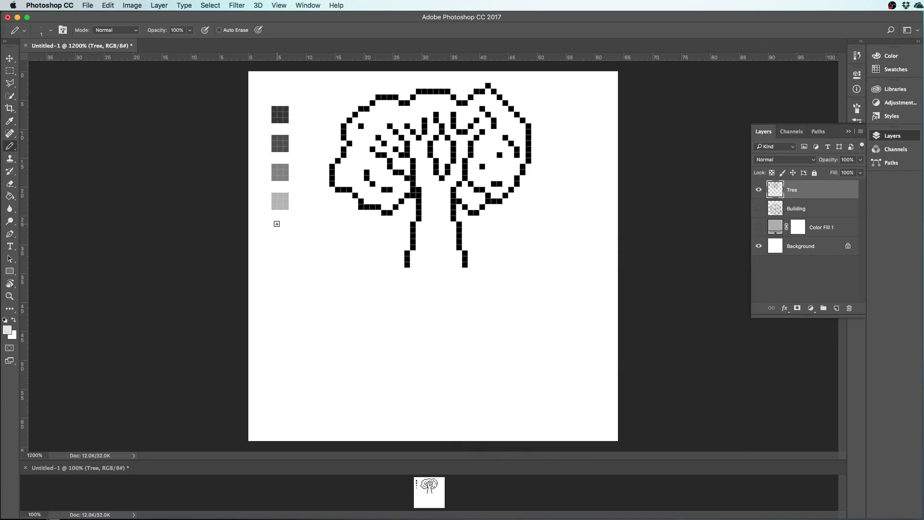
pyautogui.click(277, 224)
pyautogui.moveTo(275, 233); pyautogui.dragTo(281, 230)
# Sample the second swatch's gray and fill the tree's upper branches around the hollow with the Pencil
pyautogui.press('i')
pyautogui.click(283, 141)
pyautogui.click(283, 140)
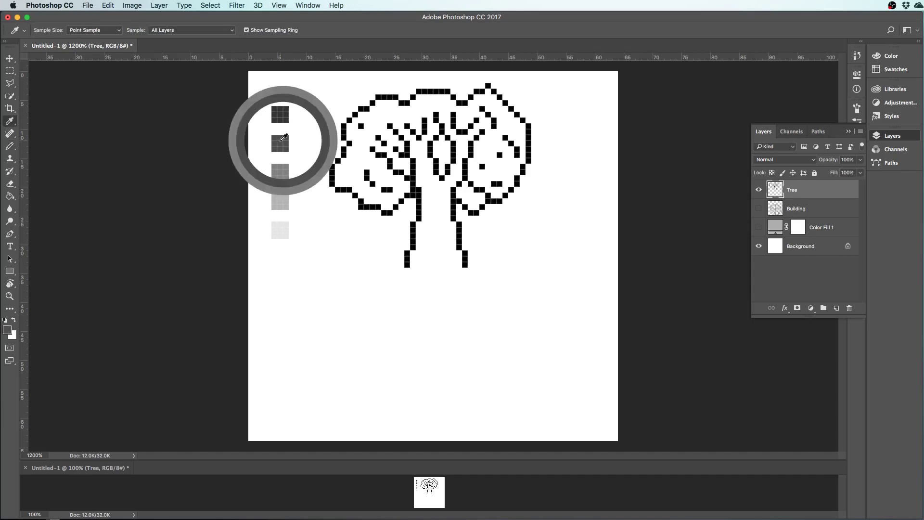
pyautogui.click(282, 140)
pyautogui.press('b')
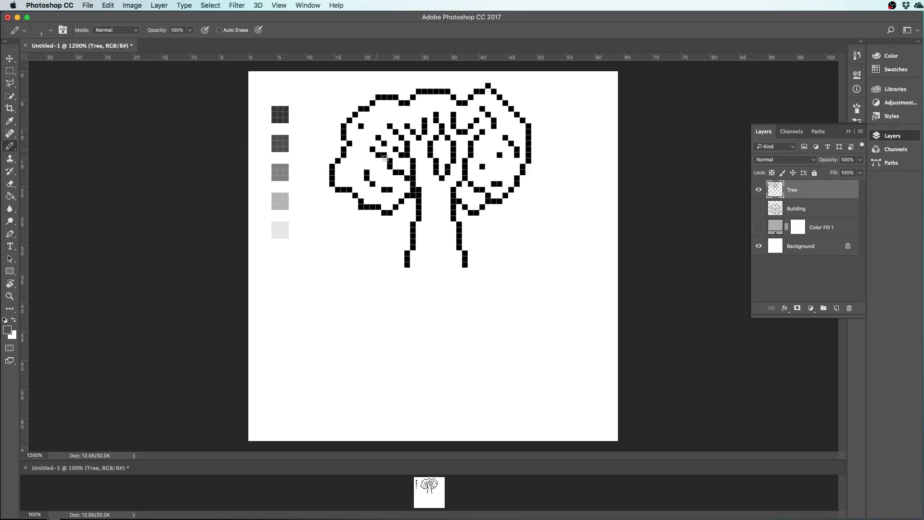
pyautogui.click(403, 130)
pyautogui.moveTo(406, 132)
pyautogui.mouseDown()
pyautogui.moveTo(422, 154)
pyautogui.moveTo(430, 123)
pyautogui.moveTo(435, 130)
pyautogui.moveTo(443, 119)
pyautogui.moveTo(455, 135)
pyautogui.moveTo(477, 128)
pyautogui.moveTo(447, 168)
pyautogui.moveTo(463, 151)
pyautogui.mouseUp()
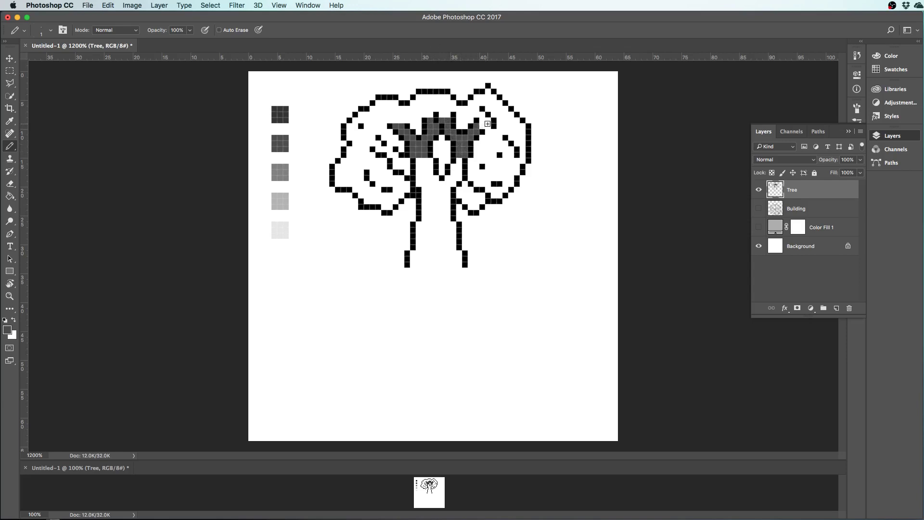
# Fill the rest of the trunk with the same gray, from below the hollow down past the ends of its outline
pyautogui.moveTo(457, 158); pyautogui.dragTo(461, 183)
pyautogui.press('super+z')
pyautogui.moveTo(459, 174)
pyautogui.mouseDown()
pyautogui.moveTo(420, 174)
pyautogui.moveTo(423, 161)
pyautogui.moveTo(429, 176)
pyautogui.moveTo(414, 164)
pyautogui.moveTo(420, 181)
pyautogui.moveTo(448, 179)
pyautogui.moveTo(425, 183)
pyautogui.moveTo(430, 224)
pyautogui.moveTo(430, 186)
pyautogui.moveTo(433, 203)
pyautogui.moveTo(438, 182)
pyautogui.moveTo(443, 206)
pyautogui.moveTo(446, 193)
pyautogui.moveTo(446, 230)
pyautogui.moveTo(434, 200)
pyautogui.moveTo(425, 252)
pyautogui.moveTo(418, 226)
pyautogui.moveTo(418, 242)
pyautogui.moveTo(431, 220)
pyautogui.moveTo(451, 225)
pyautogui.moveTo(451, 248)
pyautogui.moveTo(434, 243)
pyautogui.moveTo(447, 233)
pyautogui.moveTo(414, 262)
pyautogui.moveTo(429, 269)
pyautogui.moveTo(432, 252)
pyautogui.moveTo(439, 263)
pyautogui.moveTo(427, 270)
pyautogui.moveTo(457, 254)
pyautogui.moveTo(457, 269)
pyautogui.moveTo(420, 270)
pyautogui.moveTo(437, 274)
pyautogui.moveTo(422, 280)
pyautogui.moveTo(437, 266)
pyautogui.mouseUp()
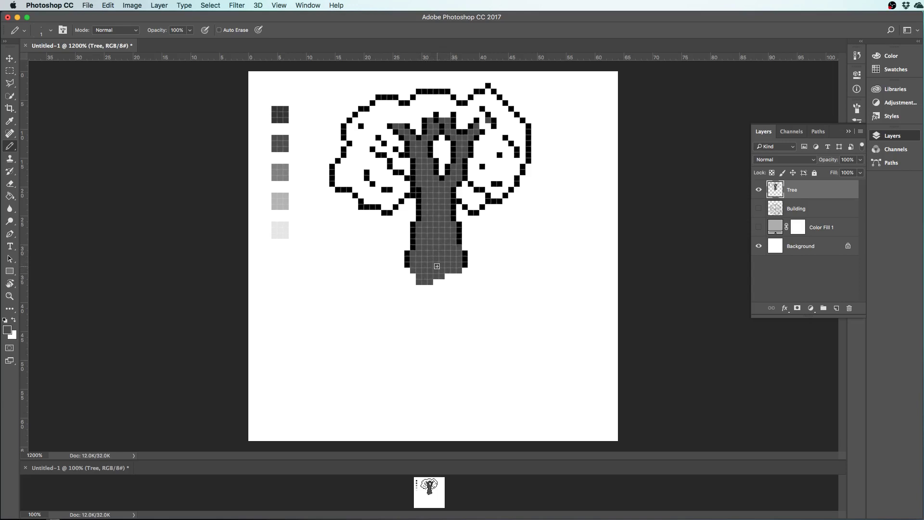
# Sample black from the trunk's outline and redraw the outline pixel on the trunk's lower right edge
pyautogui.press('i')
pyautogui.click(460, 235)
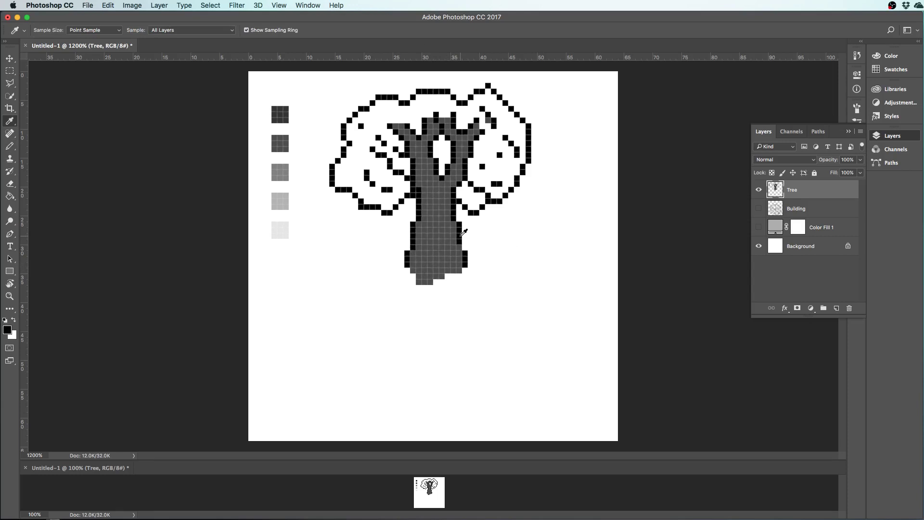
pyautogui.press('b')
pyautogui.click(460, 248)
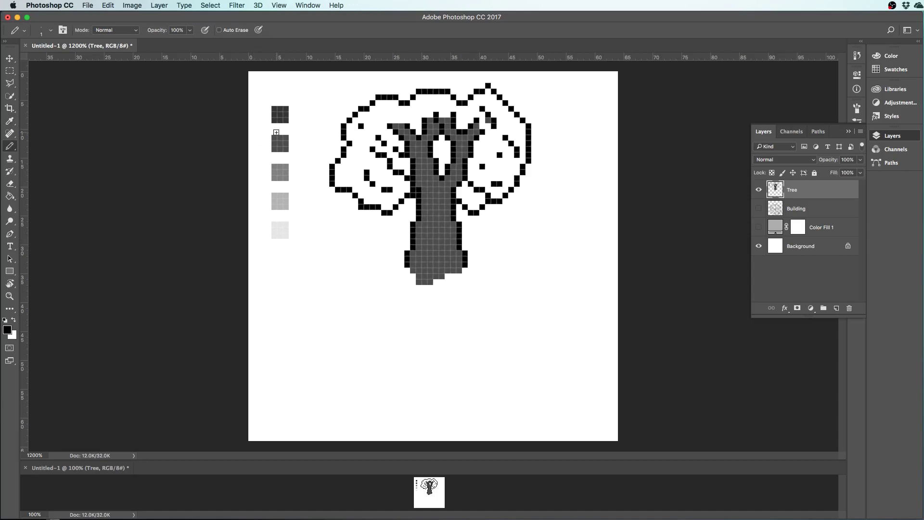
# Sample the darkest gray swatch and draw shading pixels on the upper branches, starting with the left one
pyautogui.press('i')
pyautogui.click(282, 111)
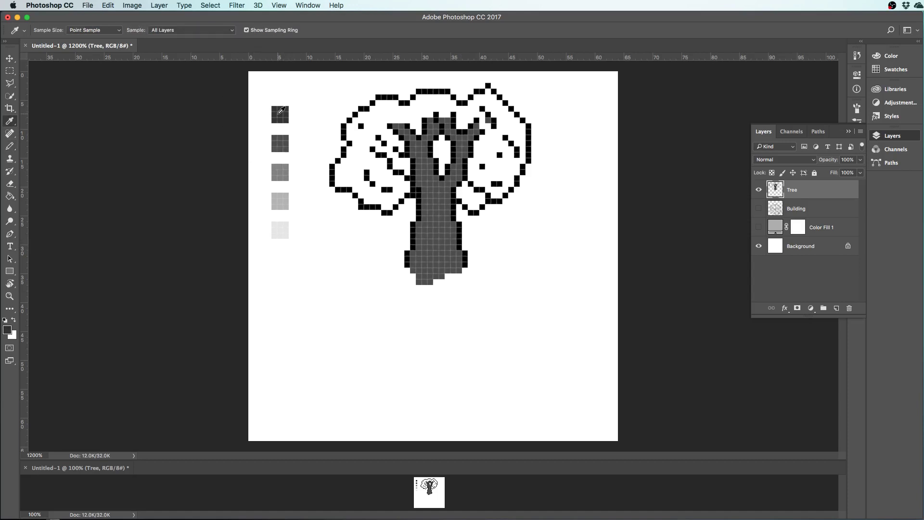
pyautogui.press('b')
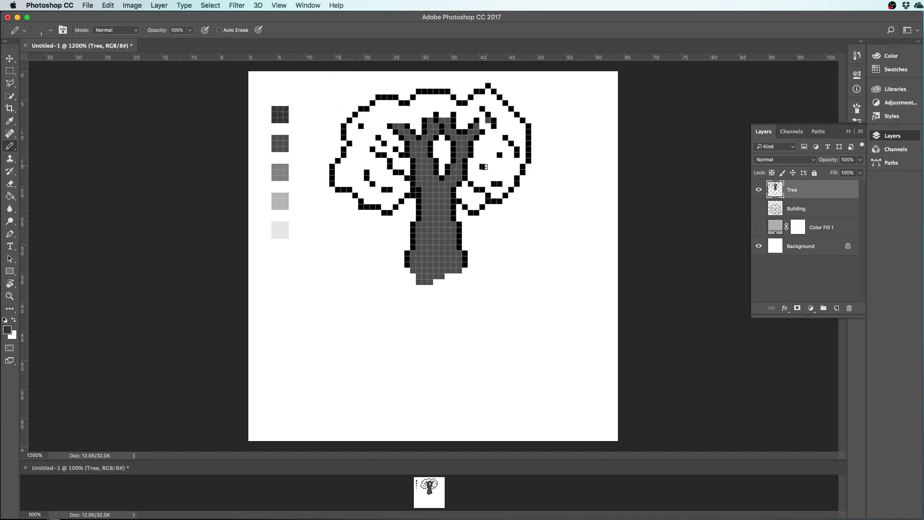
pyautogui.moveTo(399, 130); pyautogui.dragTo(407, 138)
pyautogui.moveTo(397, 127); pyautogui.dragTo(408, 131)
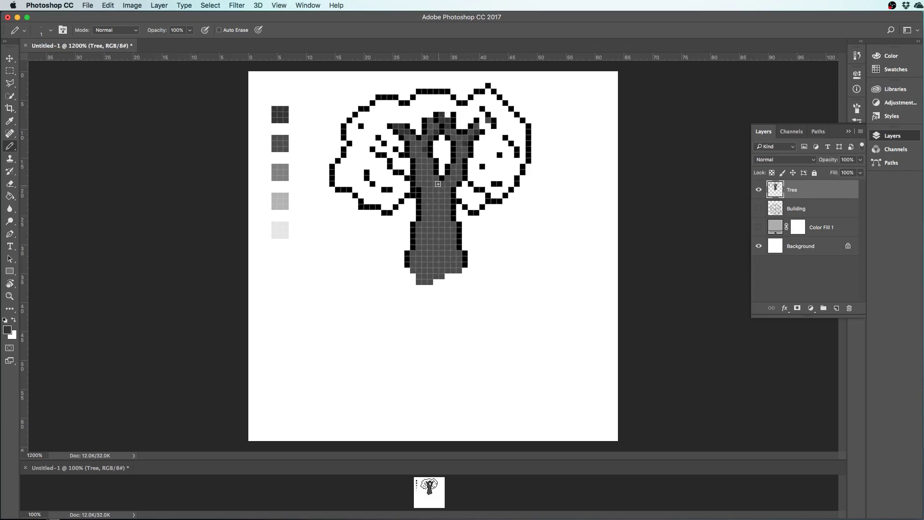
# Shade below the hollow and along the trunk's lower right side in dark gray, and fill the small left branch
pyautogui.moveTo(439, 178); pyautogui.dragTo(449, 178)
pyautogui.moveTo(448, 202); pyautogui.dragTo(453, 256)
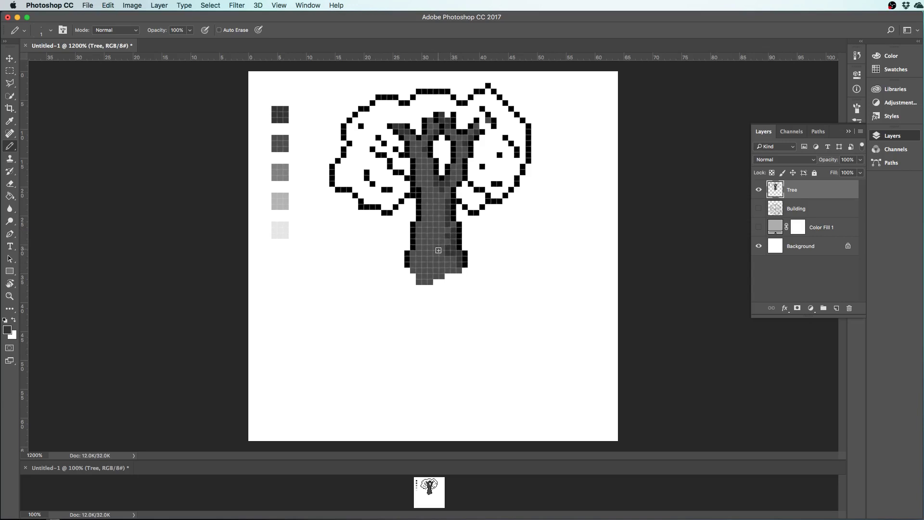
pyautogui.moveTo(439, 250)
pyautogui.mouseDown()
pyautogui.moveTo(443, 270)
pyautogui.moveTo(456, 273)
pyautogui.mouseUp()
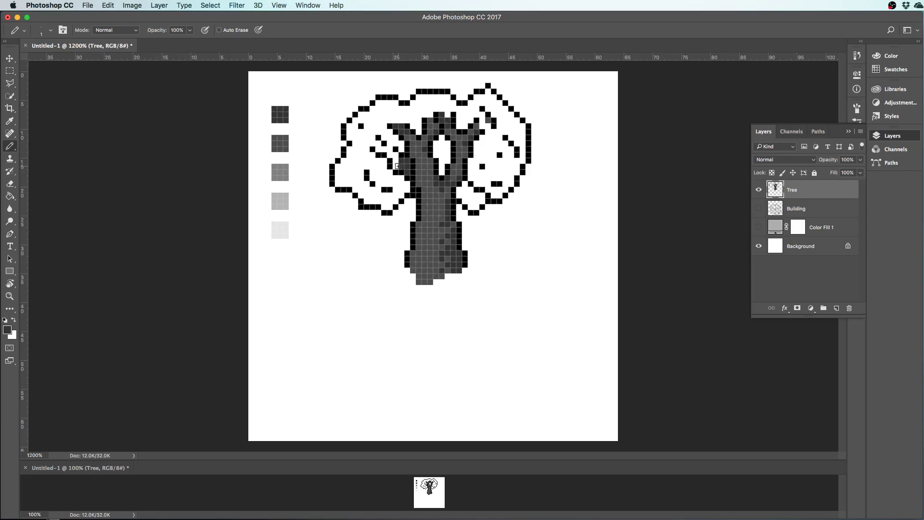
pyautogui.moveTo(398, 166); pyautogui.dragTo(395, 156)
# Add a Hue/Saturation adjustment layer above the Tree layer with Colorize enabled
pyautogui.click(810, 308)
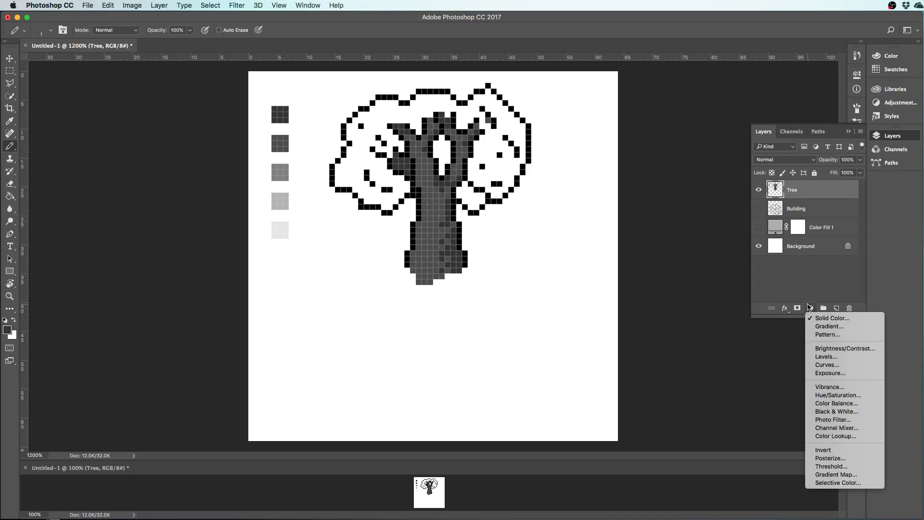
pyautogui.click(817, 395)
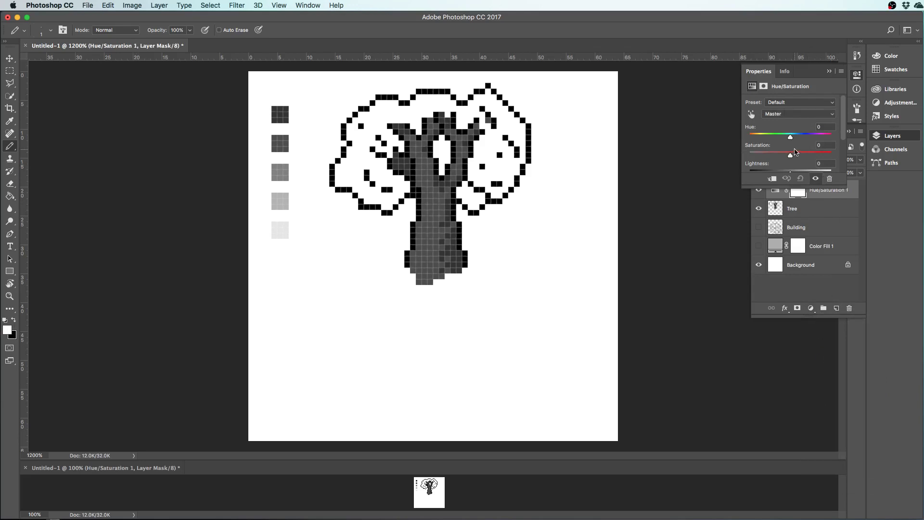
pyautogui.scroll(-2, 794, 152)
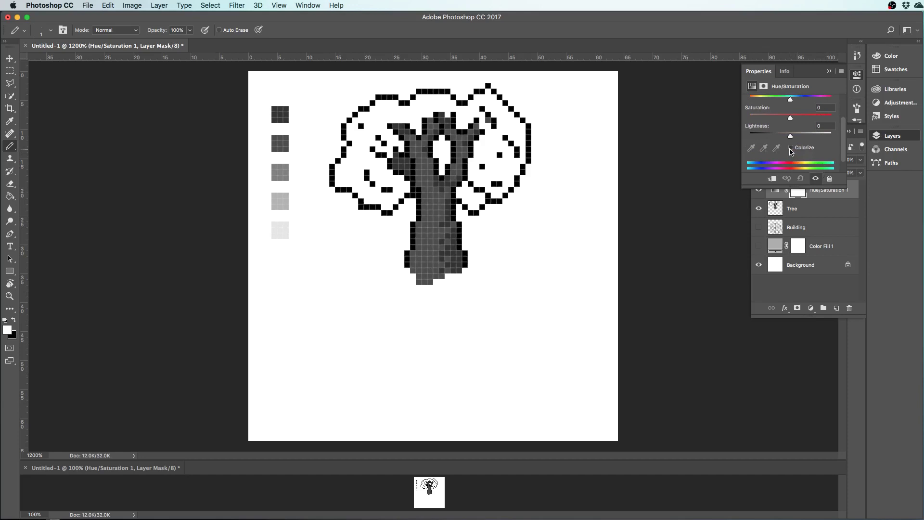
pyautogui.click(791, 147)
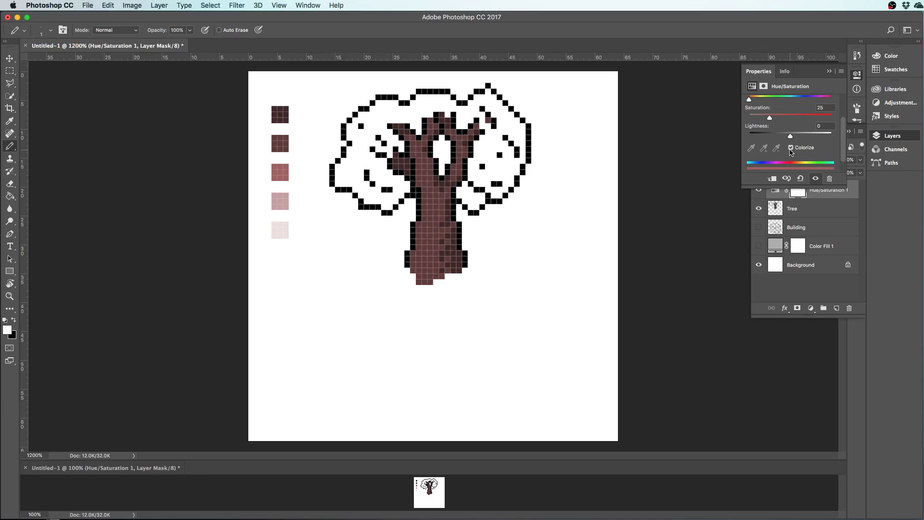
pyautogui.scroll(2, 790, 132)
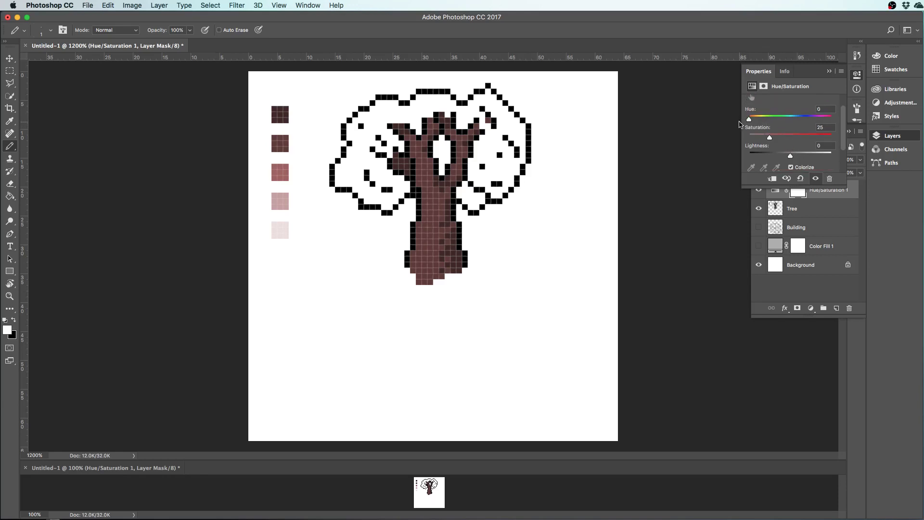
# Set the adjustment's hue to 25 and saturation to 16 for a muted brown, and hide the Hue/Saturation layer
pyautogui.moveTo(749, 120); pyautogui.dragTo(792, 171)
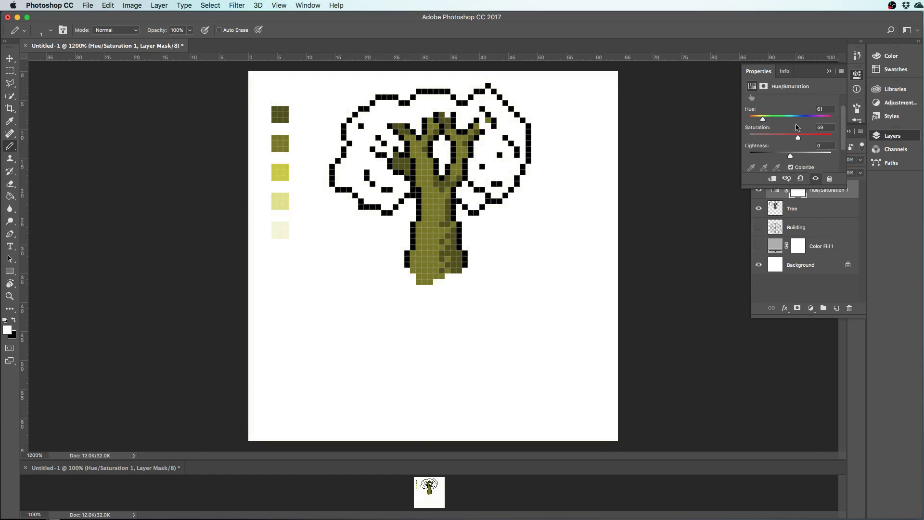
pyautogui.moveTo(799, 139); pyautogui.dragTo(762, 141)
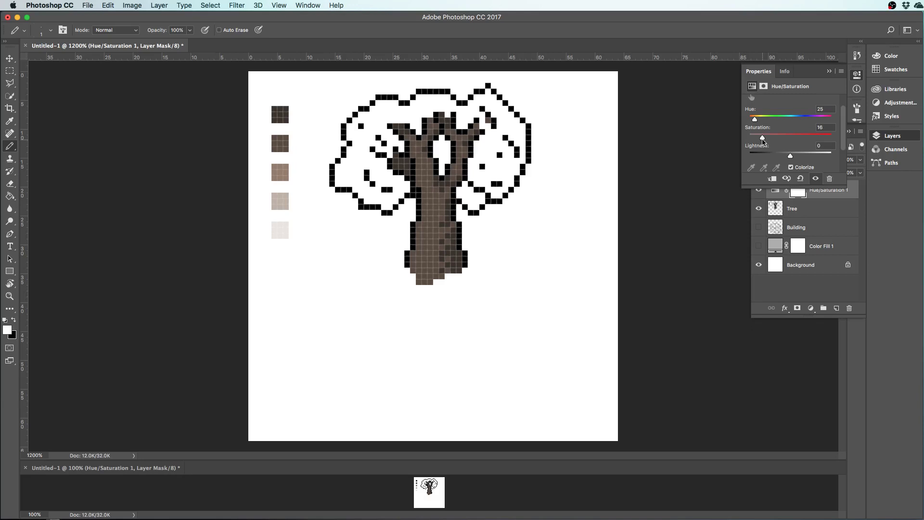
pyautogui.click(760, 191)
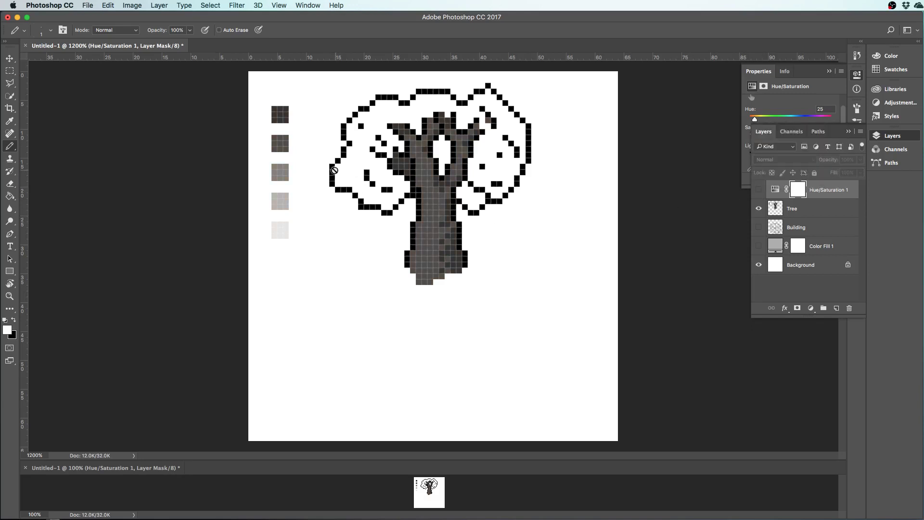
# Make the Tree layer active and sample the middle gray swatch for the Pencil tool
pyautogui.press('i')
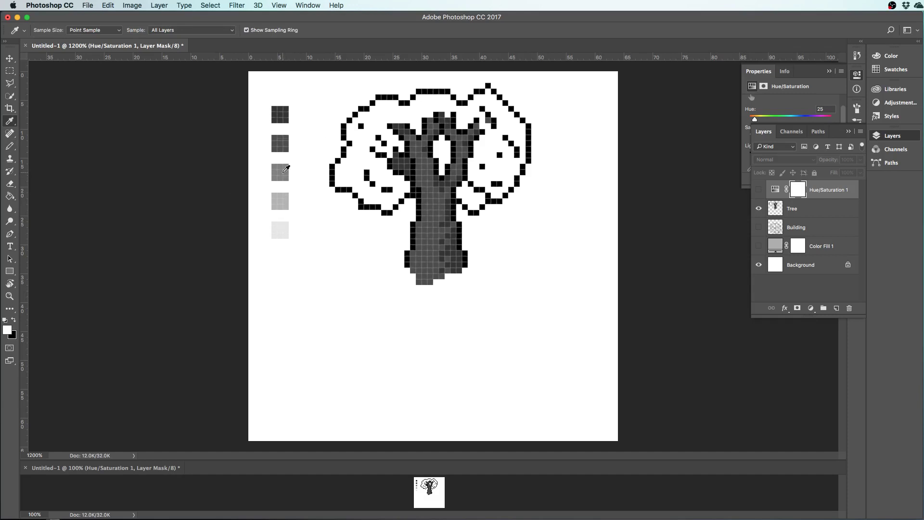
pyautogui.press('b')
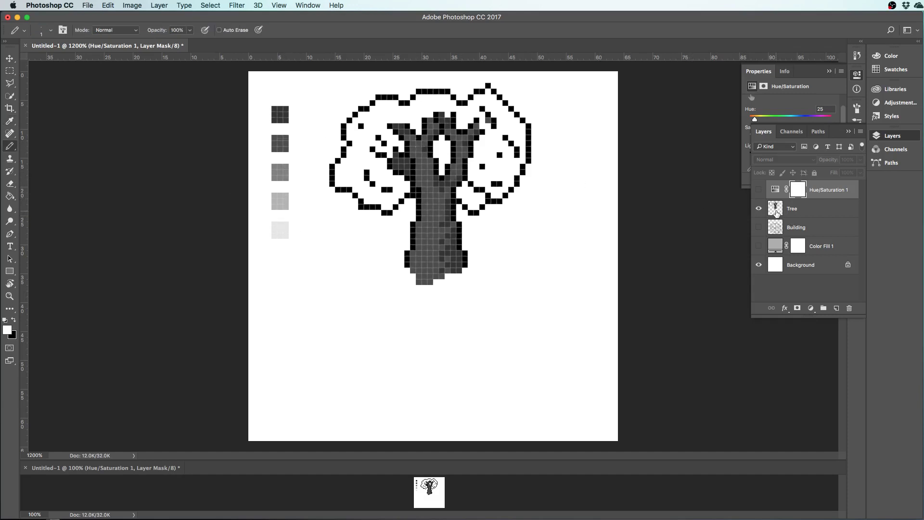
pyautogui.click(775, 211)
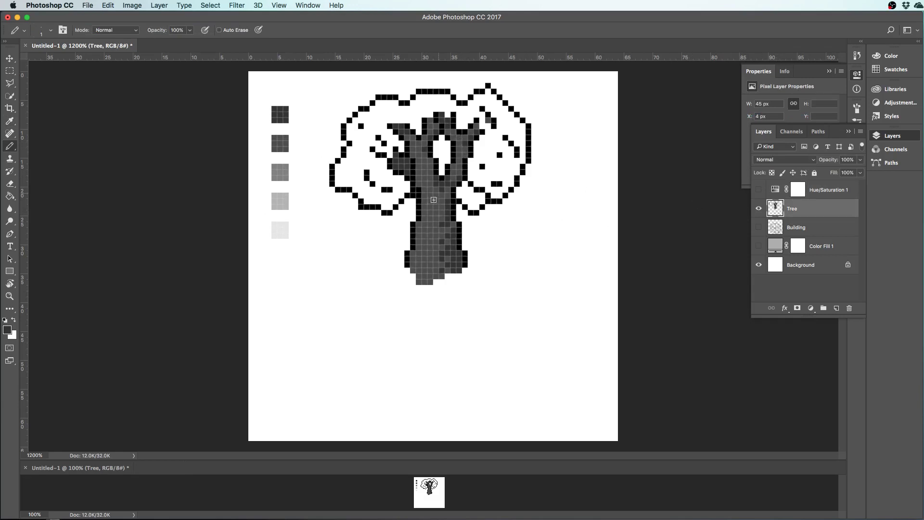
pyautogui.press('super+z')
pyautogui.press('i')
pyautogui.click(276, 176)
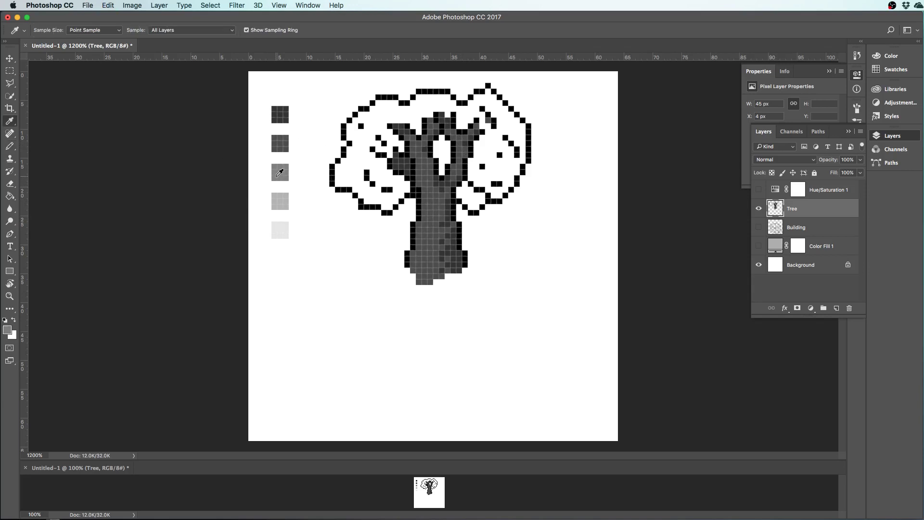
pyautogui.press('b')
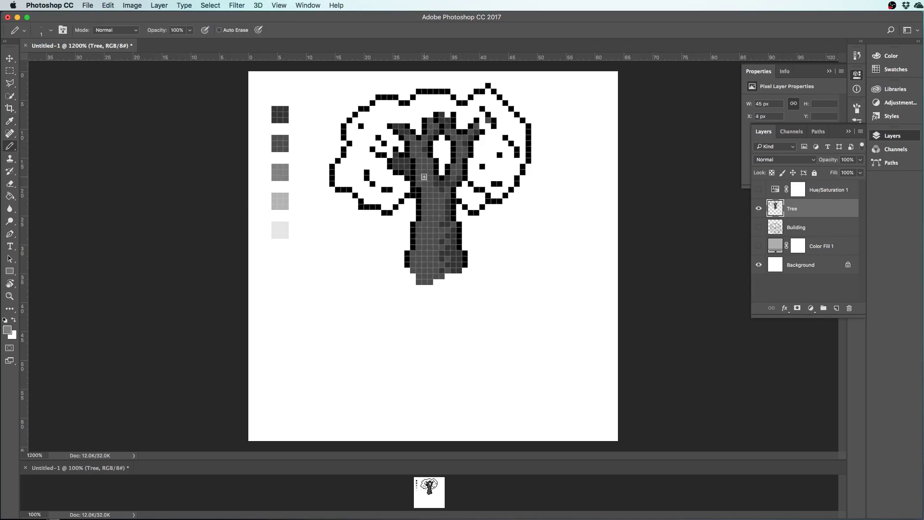
# Draw middle-gray highlight pixels down the trunk's left side and on the upper left branch, and show the Hue/Saturation 1 layer
pyautogui.click(424, 176)
pyautogui.click(430, 184)
pyautogui.click(435, 220)
pyautogui.click(427, 235)
pyautogui.click(425, 247)
pyautogui.click(428, 196)
pyautogui.click(428, 127)
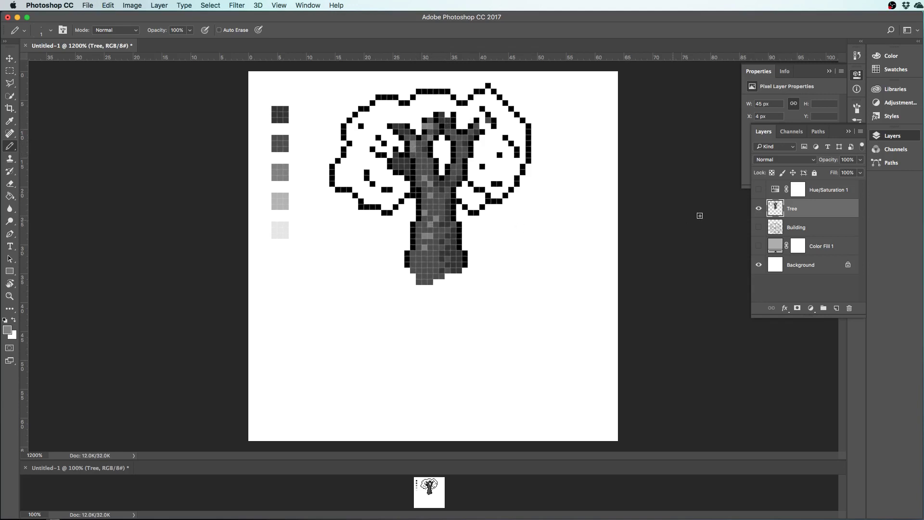
pyautogui.click(758, 191)
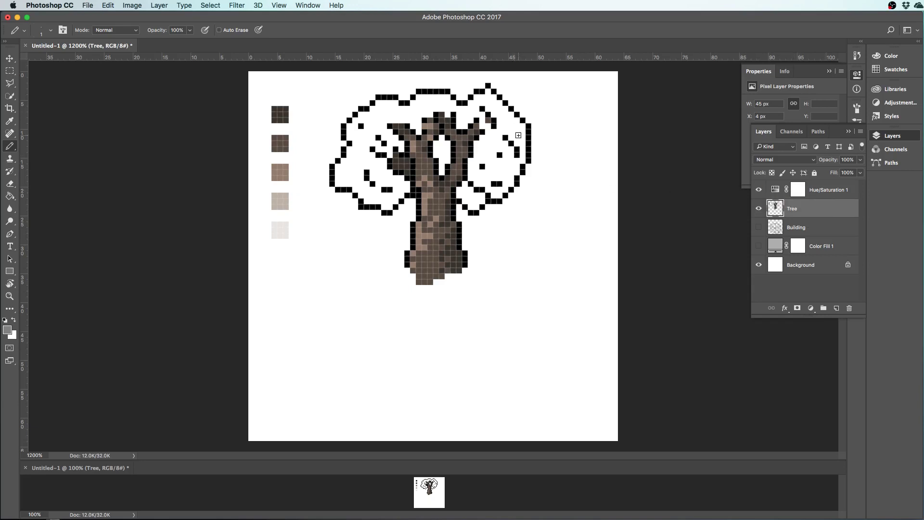
# Select the empty foliage areas on both sides of the trunk using the Magic Wand with Anti-alias off
pyautogui.click(13, 92)
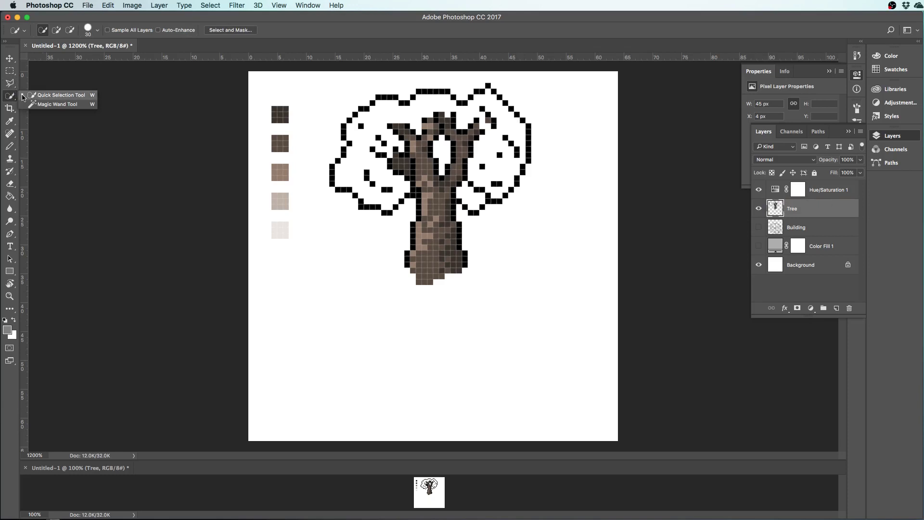
pyautogui.click(58, 105)
pyautogui.click(252, 31)
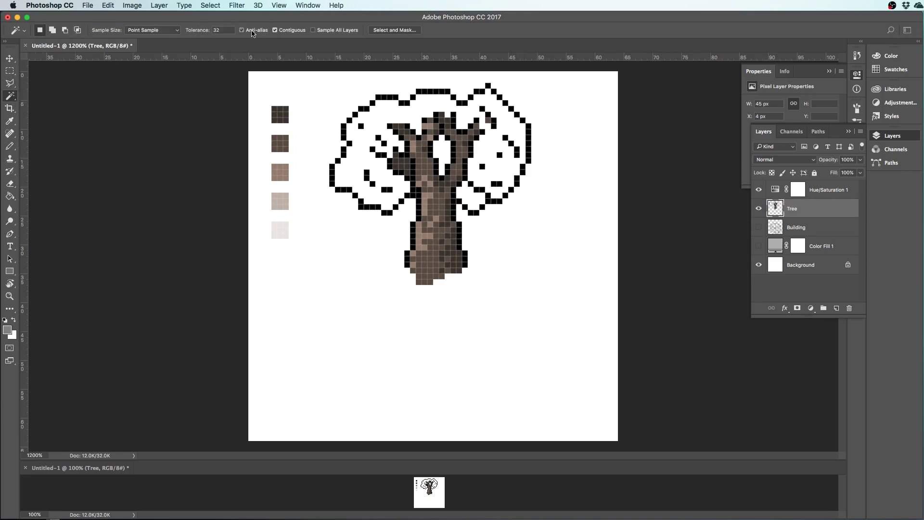
pyautogui.click(357, 155)
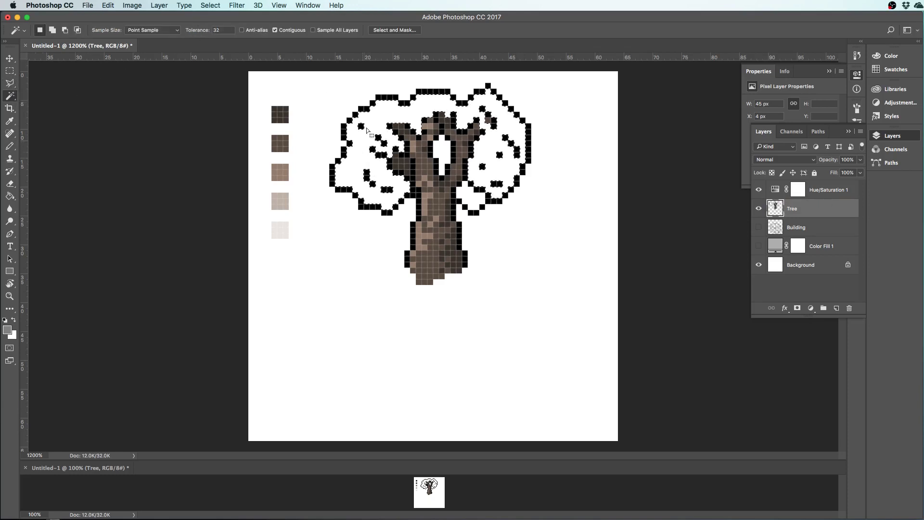
pyautogui.keyDown('shift'); pyautogui.click(474, 197); pyautogui.keyUp('shift')
# Add a second Hue/Saturation adjustment layer masked to the foliage selection and place it above Hue/Saturation 1
pyautogui.click(811, 309)
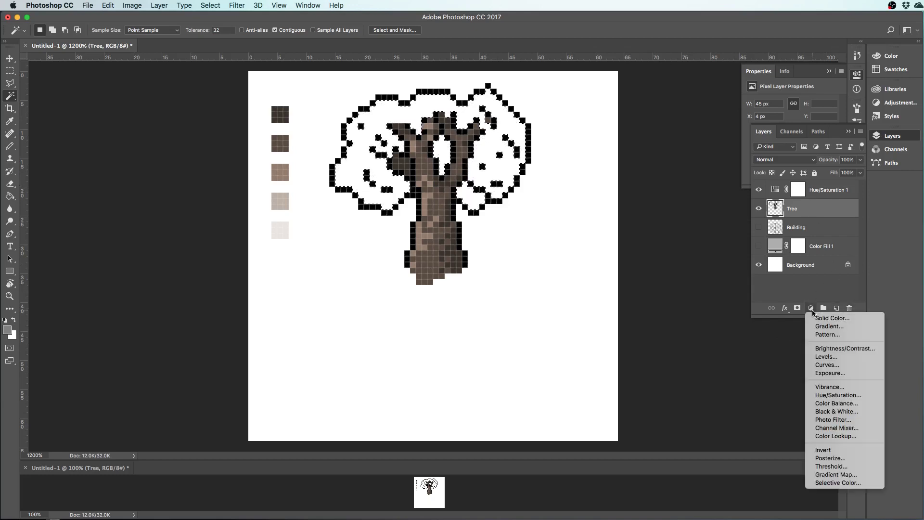
pyautogui.click(828, 395)
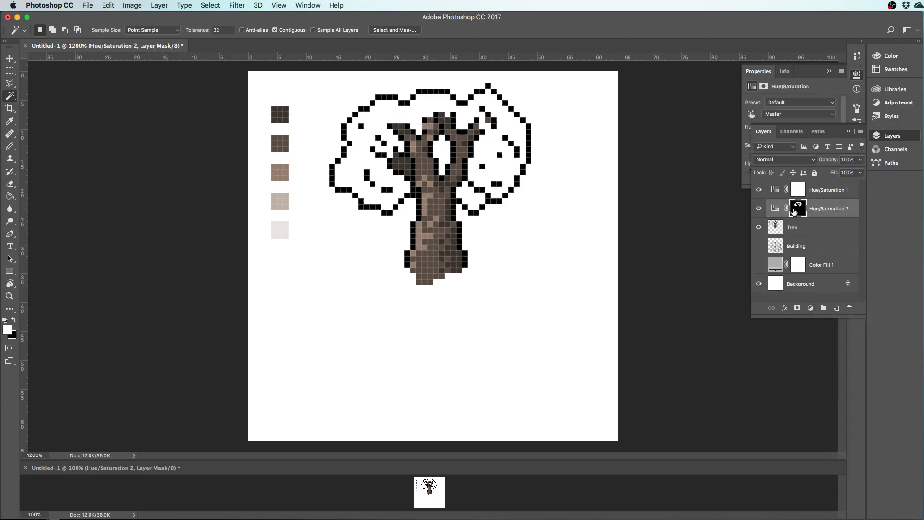
pyautogui.moveTo(779, 212); pyautogui.dragTo(778, 184)
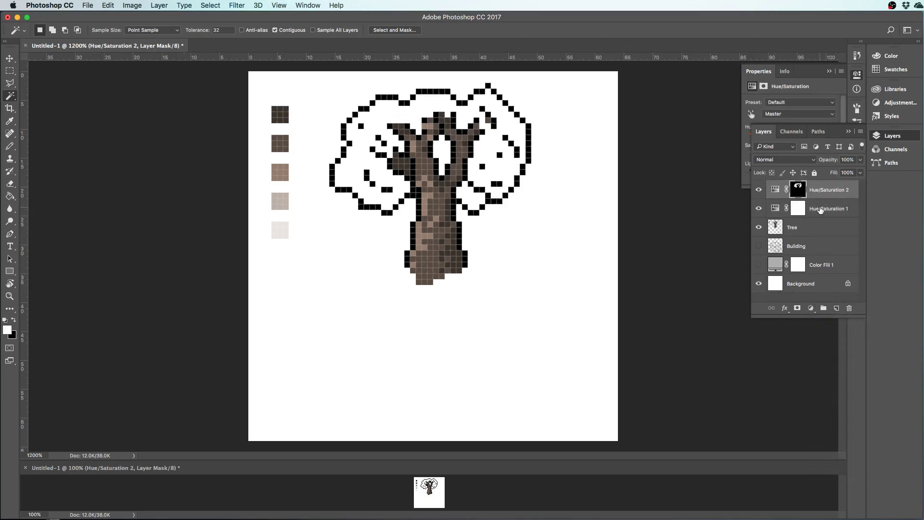
# Rename the Hue/Saturation 1 layer as Trunk and the Hue/Saturation 2 layer as Greens
pyautogui.doubleClick(821, 209)
pyautogui.write('Tr')
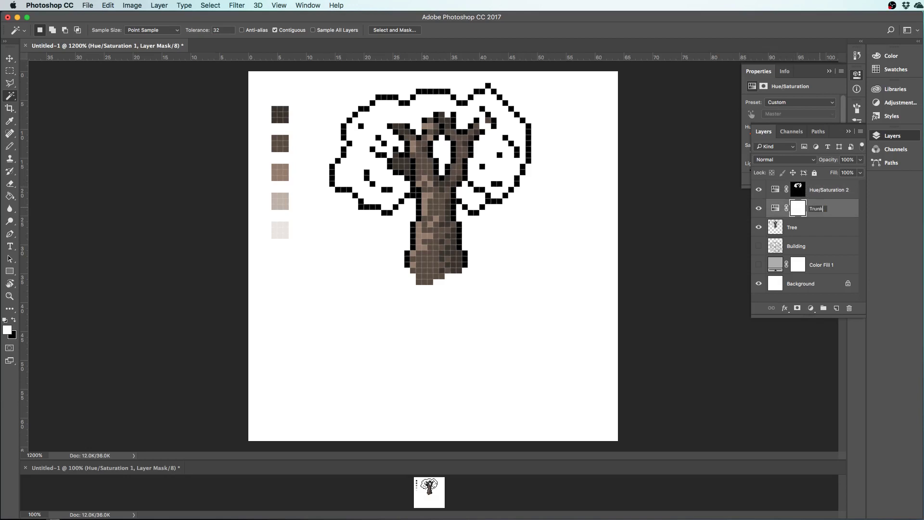
pyautogui.write('unk')
pyautogui.press('Return')
pyautogui.doubleClick(824, 190)
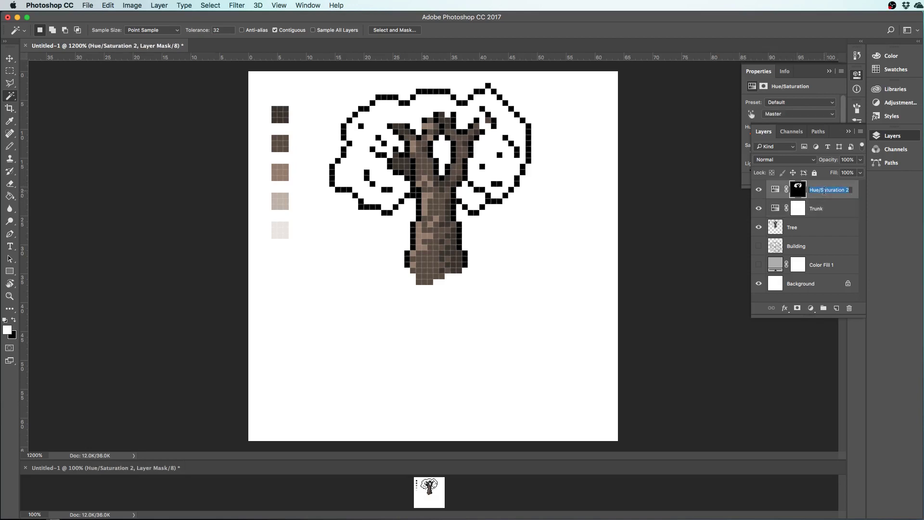
pyautogui.write('Greens')
pyautogui.press('Return')
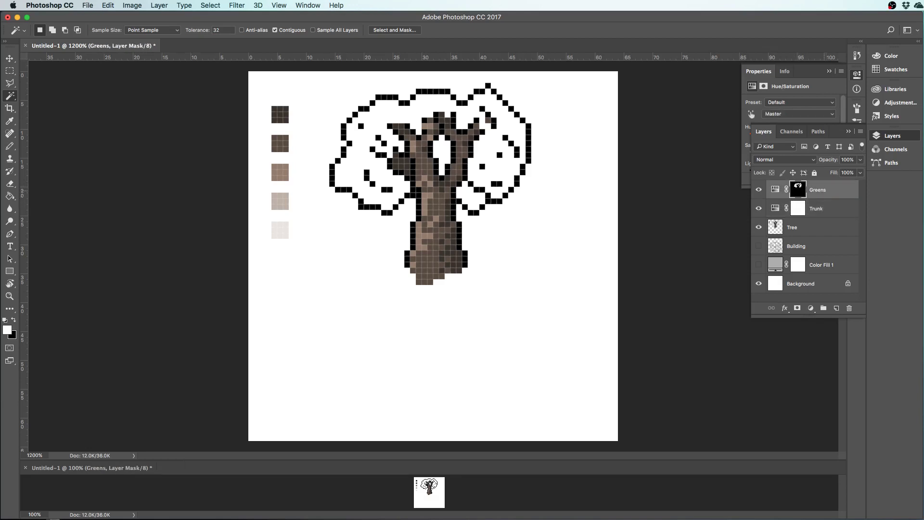
# Try clipping the Trunk and Greens adjustment layers to the Tree layer, and undo the clipping
pyautogui.doubleClick(826, 223)
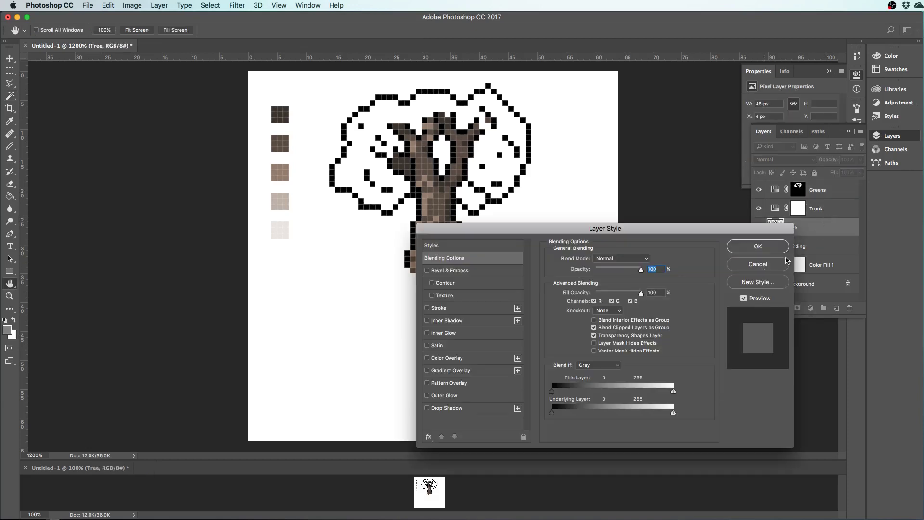
pyautogui.click(786, 262)
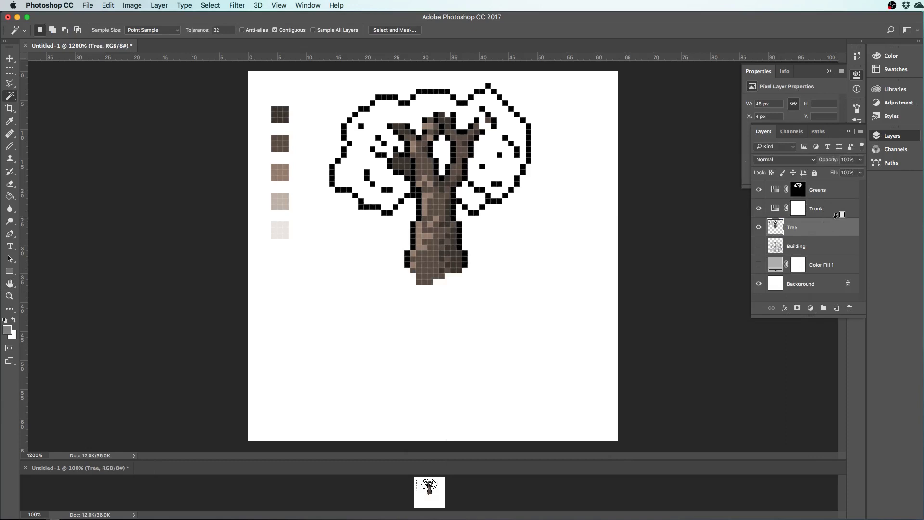
pyautogui.keyDown('alt'); pyautogui.click(836, 216); pyautogui.keyUp('alt')
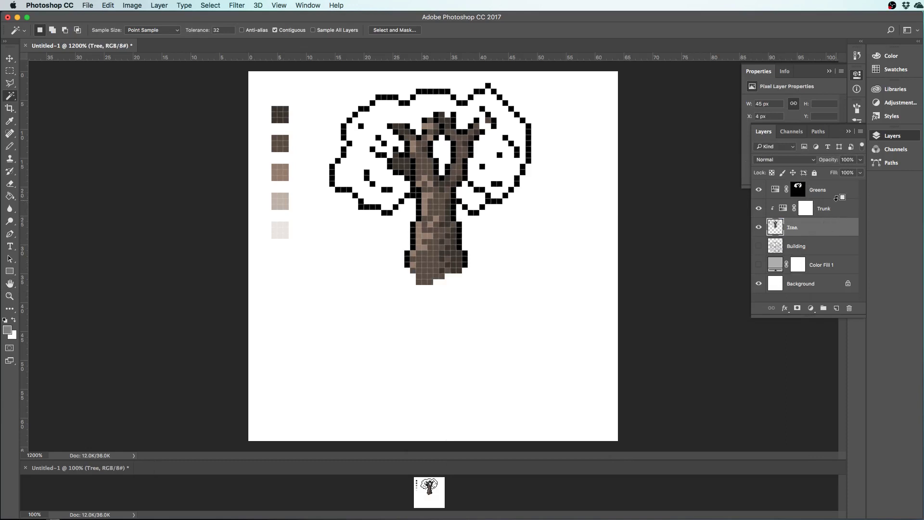
pyautogui.keyDown('alt'); pyautogui.click(836, 198); pyautogui.keyUp('alt')
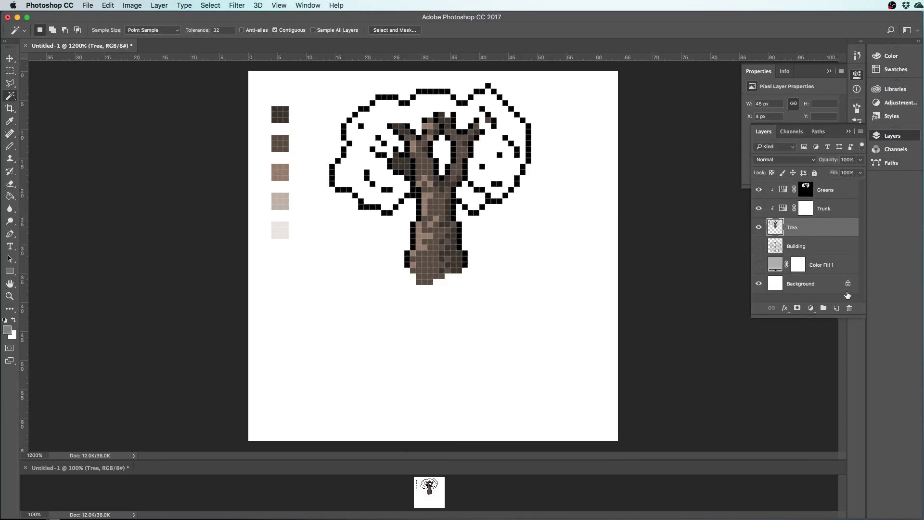
pyautogui.press('super+z')
pyautogui.press('super+z')
pyautogui.press('alt+super+z')
pyautogui.press('alt+super+z')
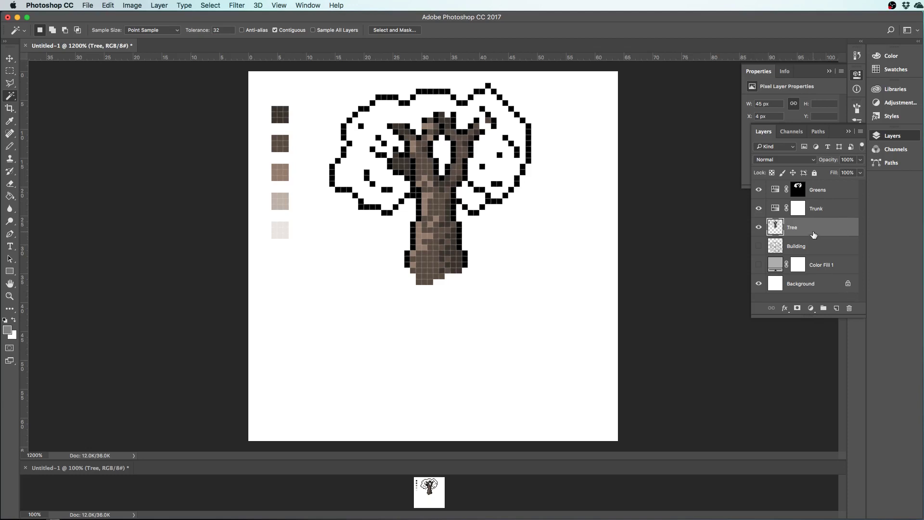
# Group the Greens, Trunk and Tree layers and expand the new group
pyautogui.keyDown('shift'); pyautogui.click(823, 190); pyautogui.keyUp('shift')
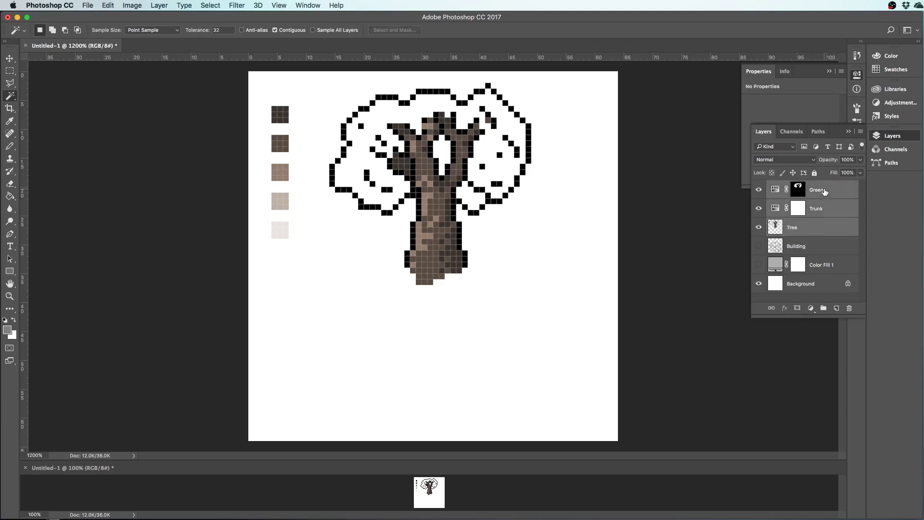
pyautogui.click(158, 5)
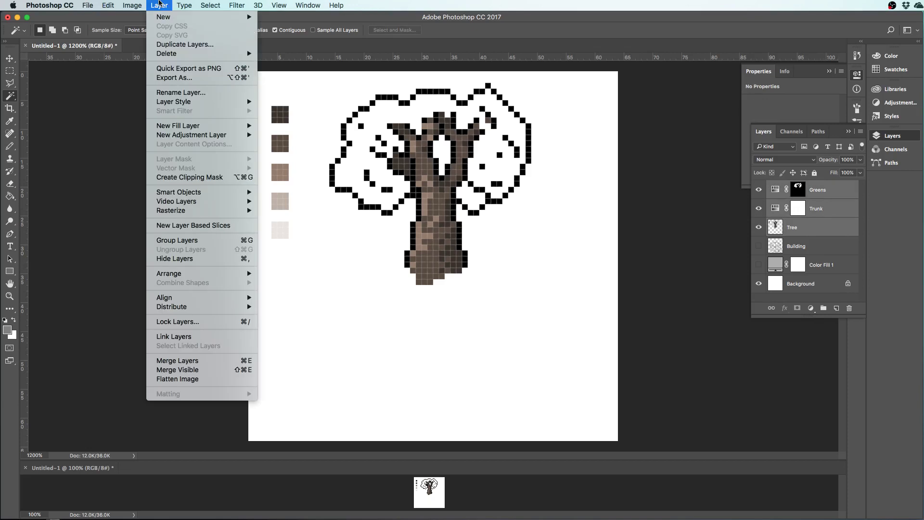
pyautogui.click(166, 240)
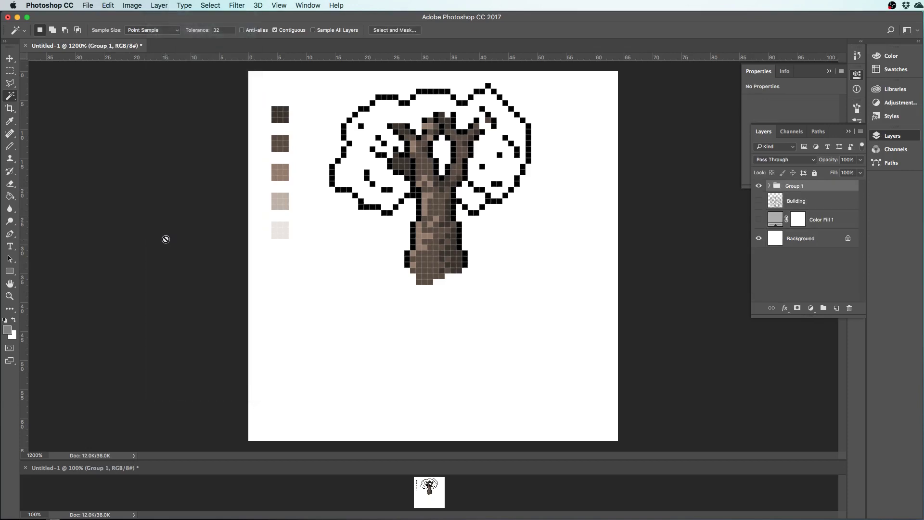
pyautogui.click(768, 186)
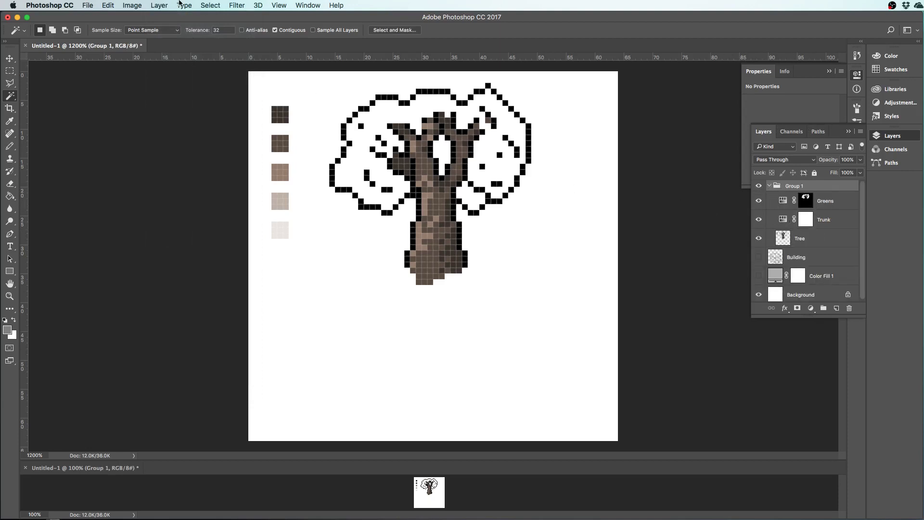
pyautogui.click(154, 5)
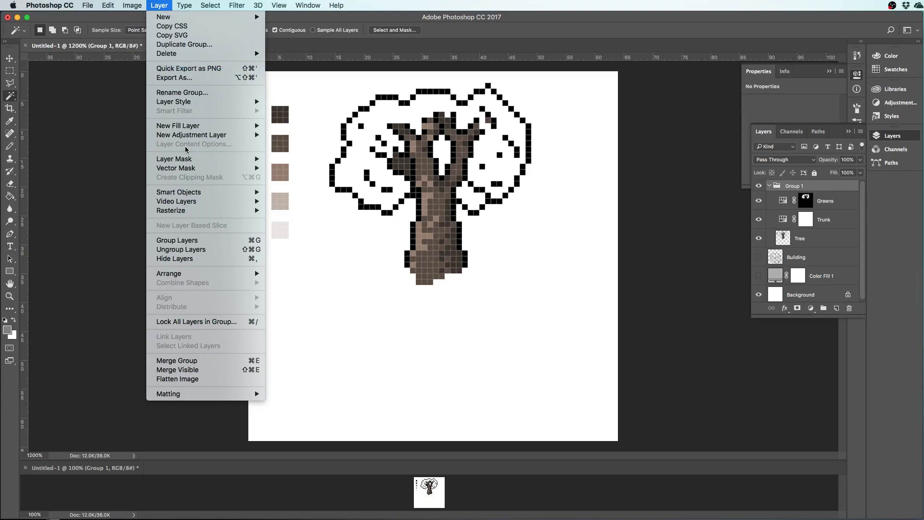
pyautogui.moveTo(260, 200)
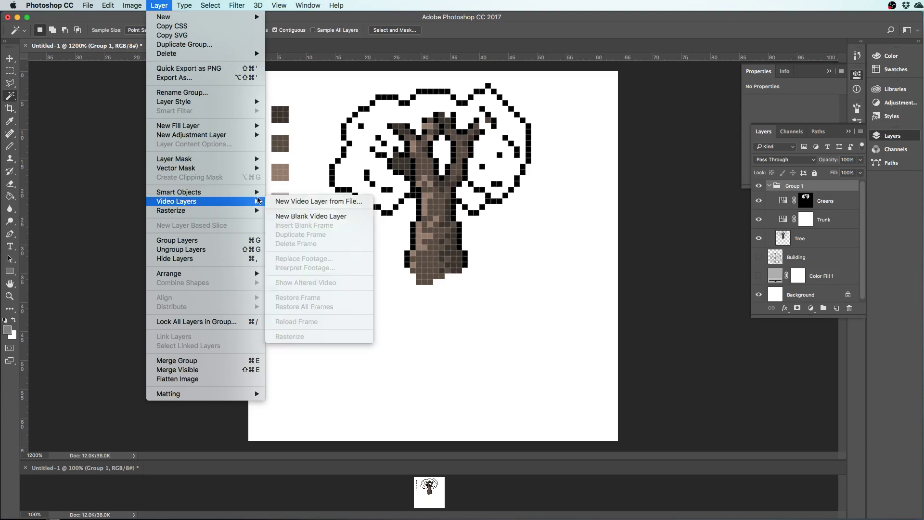
pyautogui.click(499, 301)
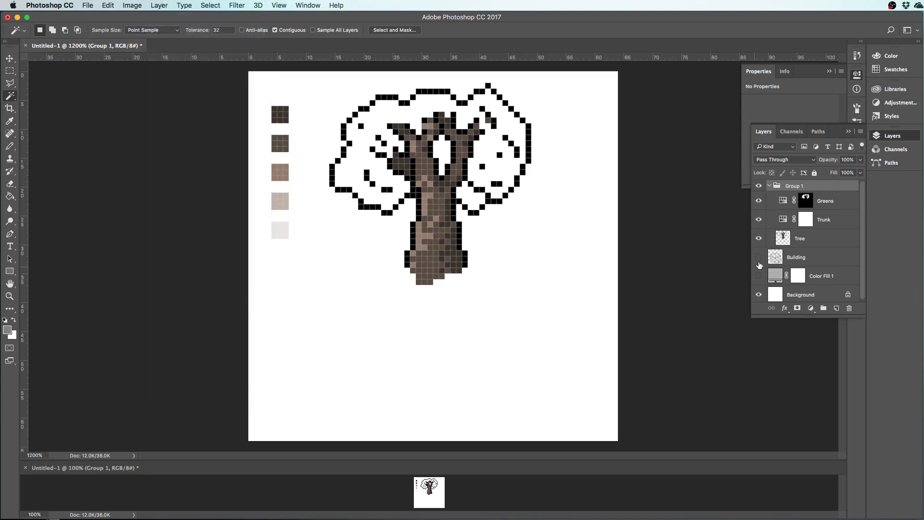
# Hide the Trunk adjustment and fill the foliage on the Tree layer with the middle gray swatch color
pyautogui.click(786, 244)
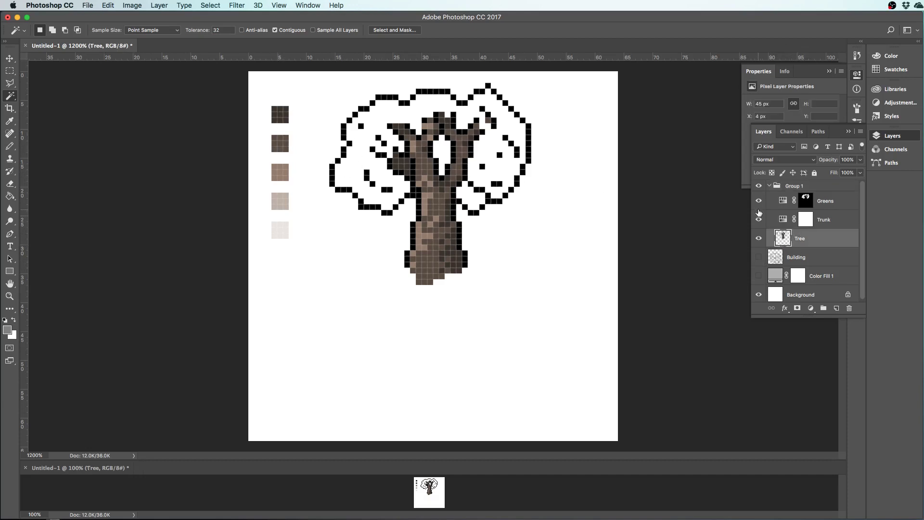
pyautogui.press('i')
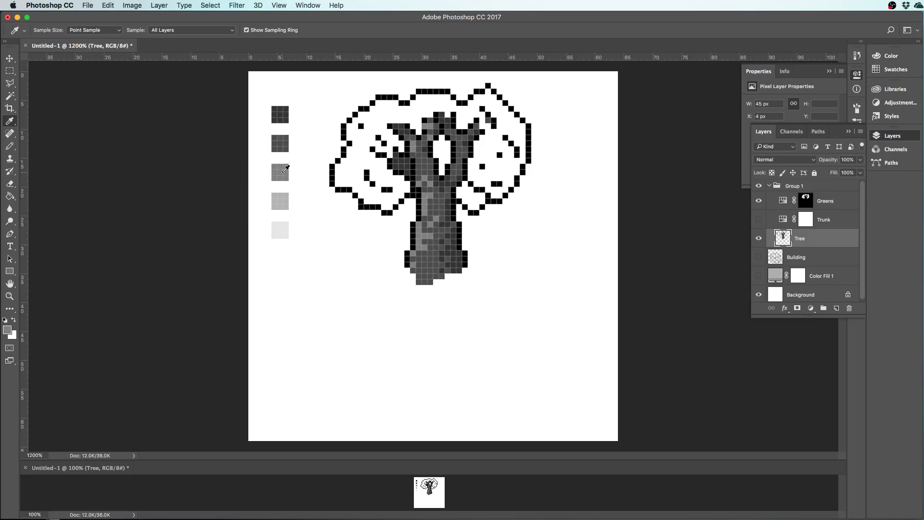
pyautogui.press('g')
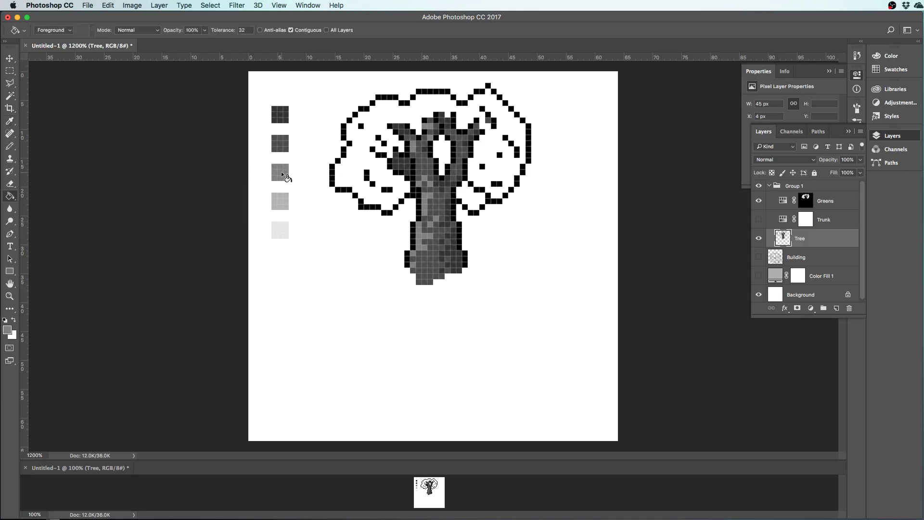
pyautogui.click(352, 165)
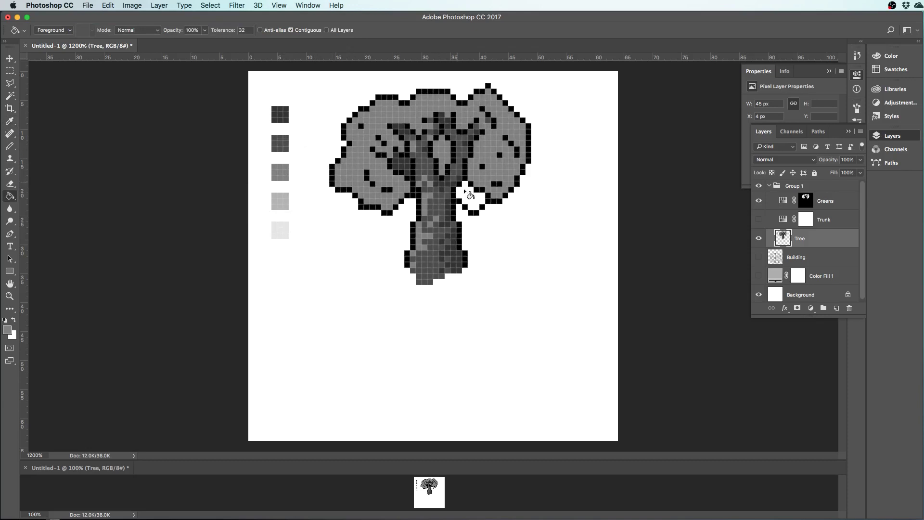
# Sample the second-darkest gray swatch and pencil shadow pixels into the foliage right of the trunk and the lower left foliage
pyautogui.press('i')
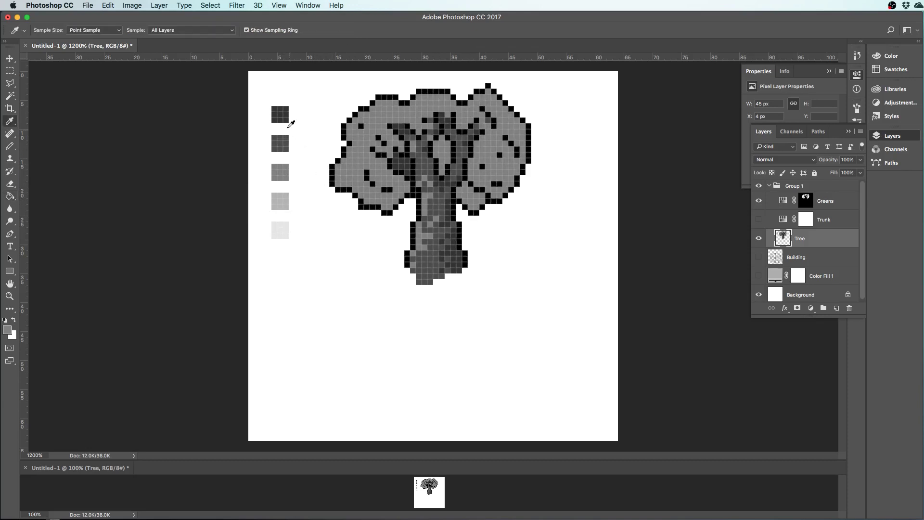
pyautogui.click(287, 142)
pyautogui.press('b')
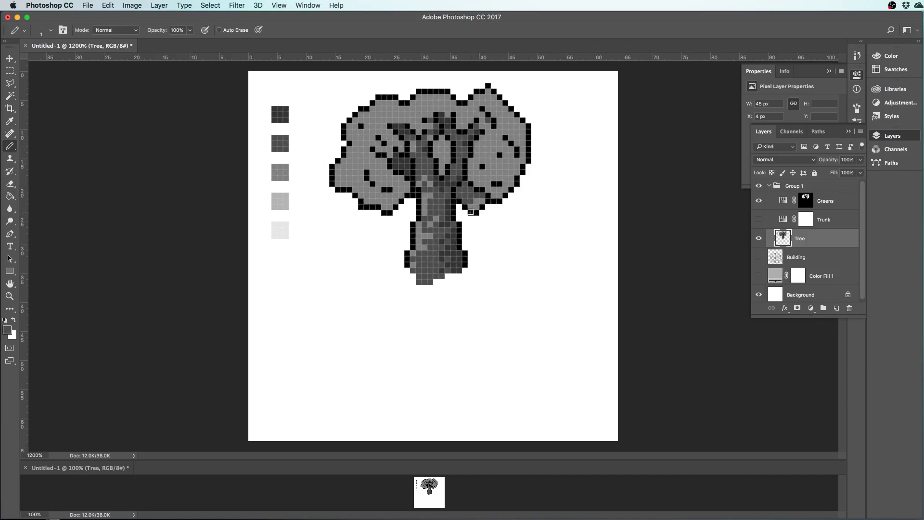
pyautogui.moveTo(361, 178); pyautogui.dragTo(367, 184)
pyautogui.click(369, 189)
pyautogui.click(389, 191)
pyautogui.click(380, 202)
pyautogui.click(373, 156)
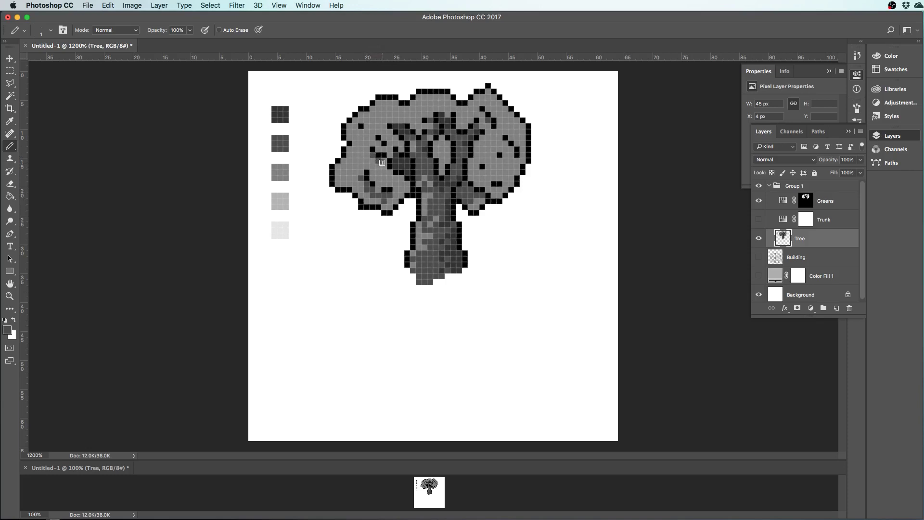
# Pencil more dark gray shadow pixels around the branches and leaf marks on both sides of the foliage
pyautogui.moveTo(385, 175); pyautogui.dragTo(403, 184)
pyautogui.moveTo(372, 152)
pyautogui.mouseDown()
pyautogui.moveTo(376, 144)
pyautogui.moveTo(393, 153)
pyautogui.moveTo(396, 138)
pyautogui.mouseUp()
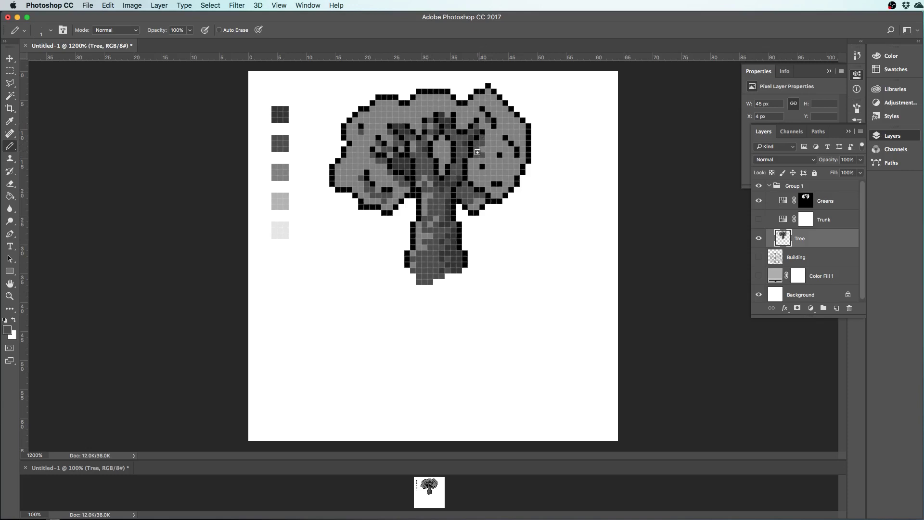
pyautogui.moveTo(477, 153)
pyautogui.mouseDown()
pyautogui.moveTo(471, 169)
pyautogui.moveTo(480, 173)
pyautogui.mouseUp()
pyautogui.click(493, 189)
pyautogui.click(509, 150)
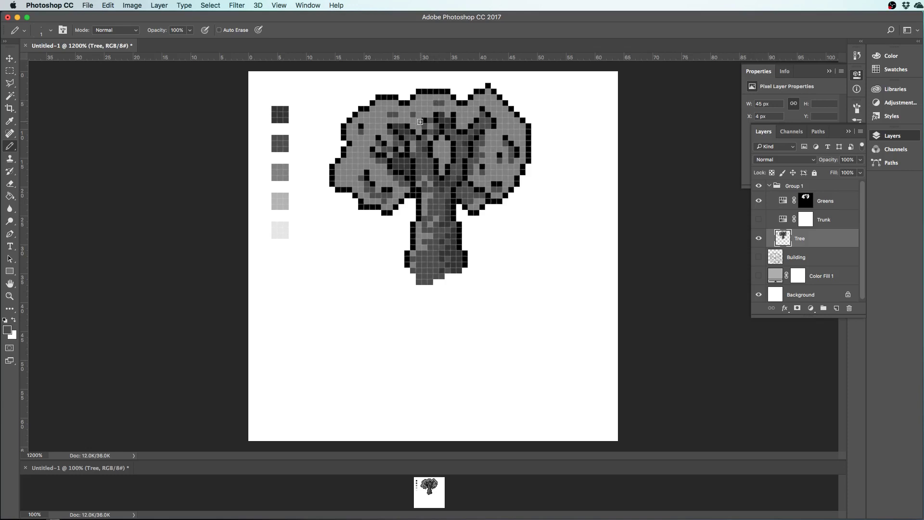
# Sample the second-lightest gray swatch and pencil highlights along the upper-left edge of the foliage
pyautogui.press('i')
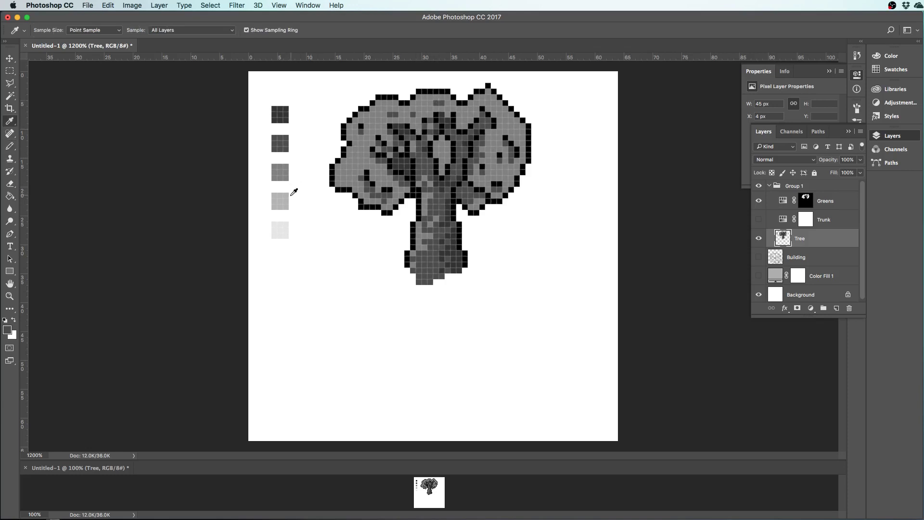
pyautogui.click(279, 201)
pyautogui.press('b')
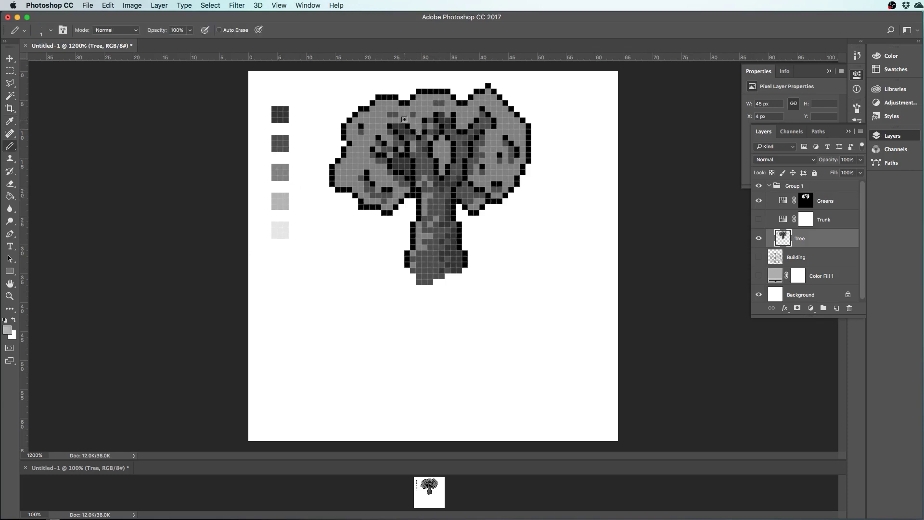
pyautogui.moveTo(392, 103); pyautogui.dragTo(379, 103)
pyautogui.click(374, 112)
pyautogui.moveTo(375, 113); pyautogui.dragTo(357, 122)
pyautogui.click(350, 132)
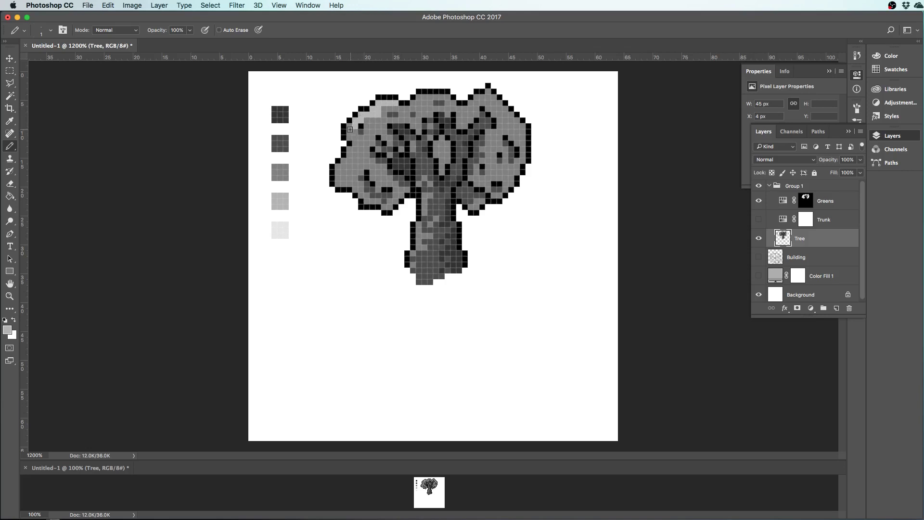
# Extend the light gray highlights over the left lobe, the top center and the upper-right edge of the foliage
pyautogui.moveTo(350, 159); pyautogui.dragTo(339, 171)
pyautogui.click(348, 163)
pyautogui.click(345, 175)
pyautogui.moveTo(414, 104); pyautogui.dragTo(445, 98)
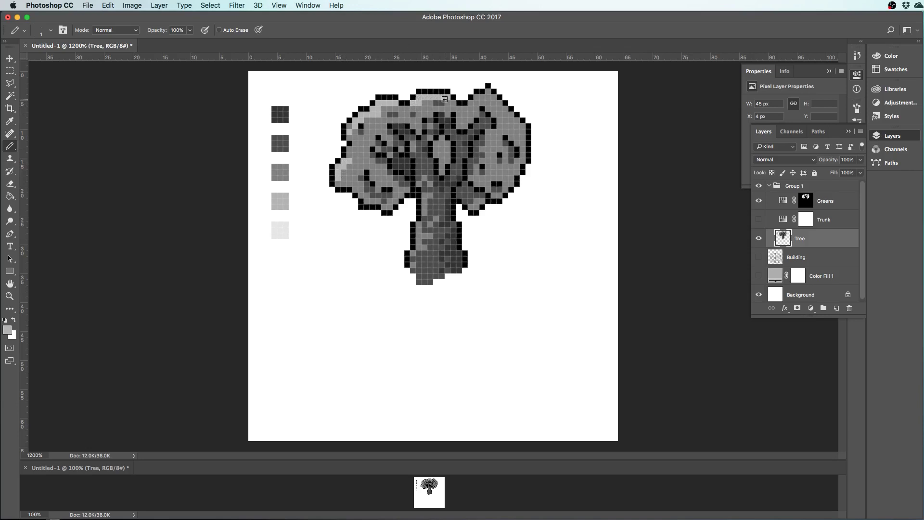
pyautogui.moveTo(374, 131); pyautogui.dragTo(383, 127)
pyautogui.moveTo(473, 102)
pyautogui.mouseDown()
pyautogui.moveTo(487, 98)
pyautogui.moveTo(518, 135)
pyautogui.mouseUp()
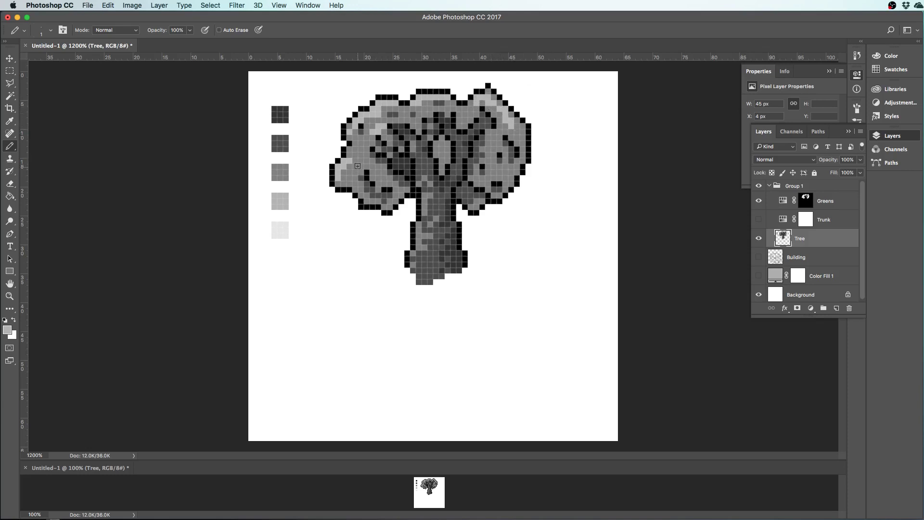
pyautogui.moveTo(358, 167); pyautogui.dragTo(361, 146)
pyautogui.moveTo(343, 183); pyautogui.dragTo(382, 107)
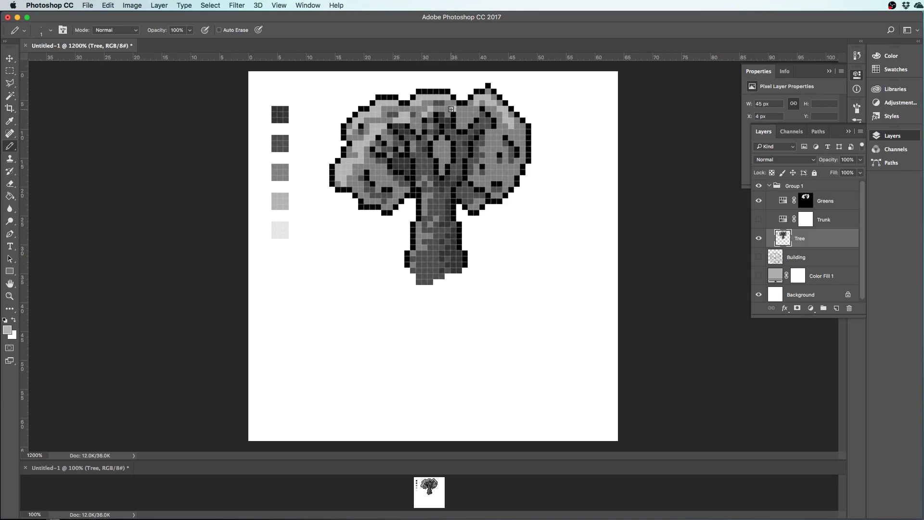
# Show the Trunk adjustment and colorize the Greens Hue/Saturation layer with hue 92 and saturation 49
pyautogui.click(758, 219)
pyautogui.click(782, 204)
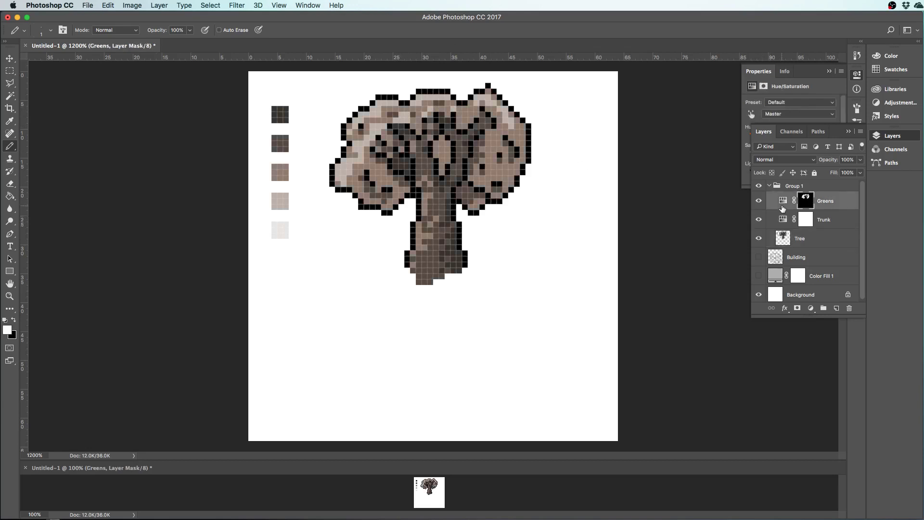
pyautogui.click(782, 204)
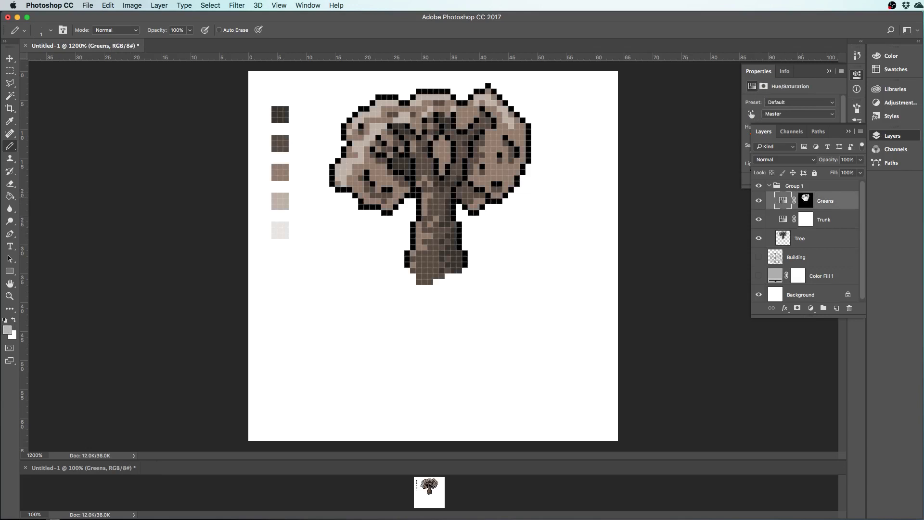
pyautogui.click(769, 74)
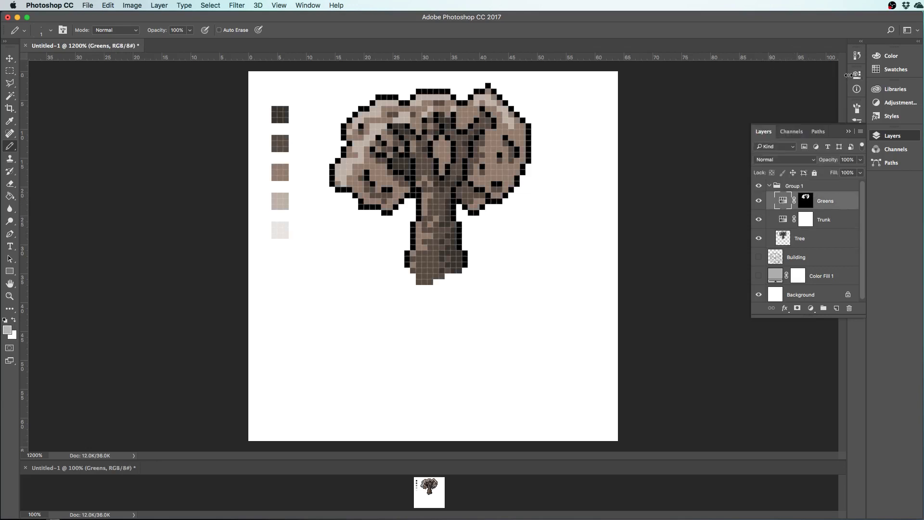
pyautogui.click(780, 205)
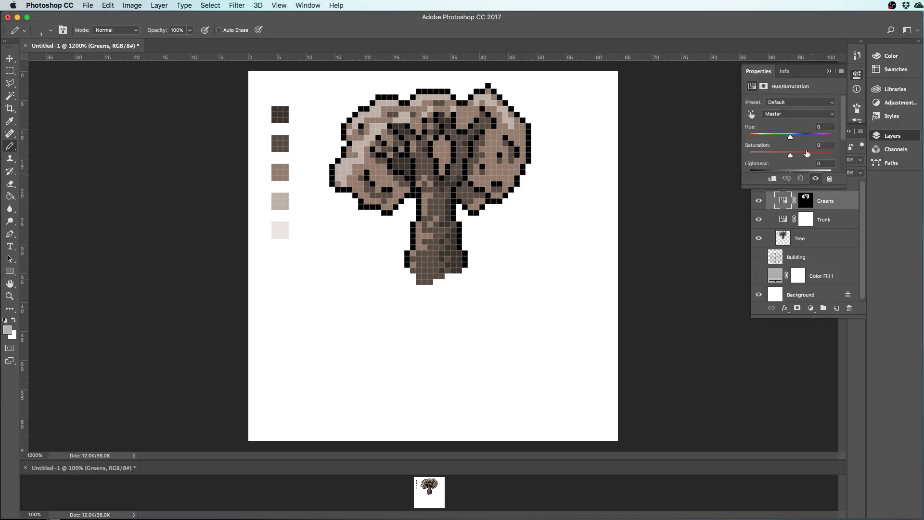
pyautogui.moveTo(845, 127)
pyautogui.mouseDown()
pyautogui.moveTo(845, 149)
pyautogui.moveTo(843, 140)
pyautogui.mouseUp()
pyautogui.click(791, 149)
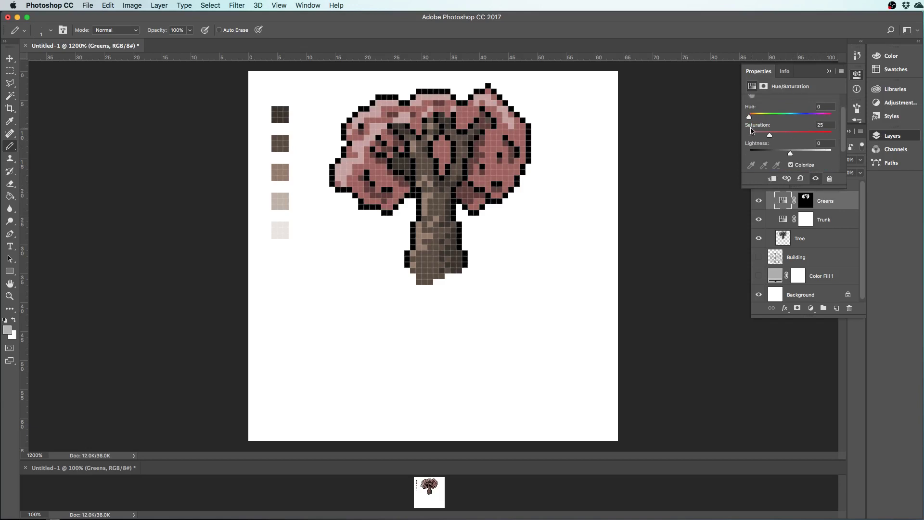
pyautogui.moveTo(749, 117); pyautogui.dragTo(790, 139)
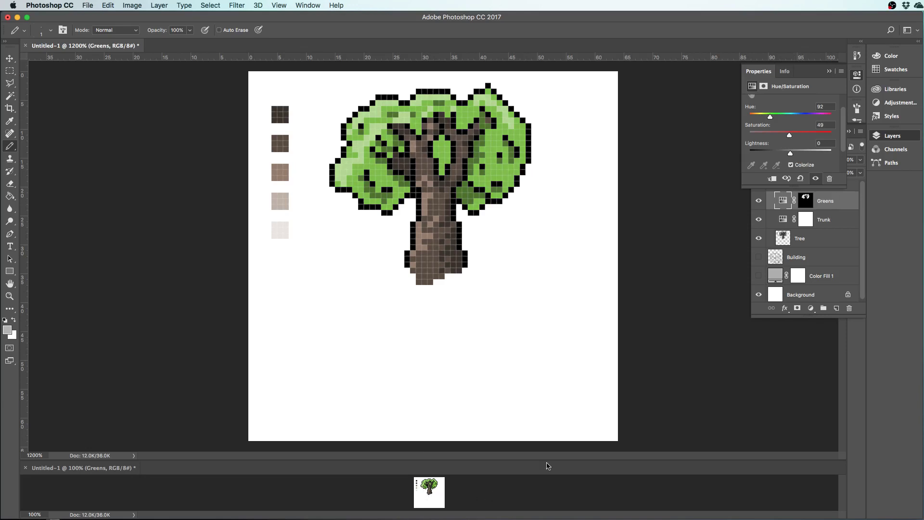
# Show the Building layer and cut the column of color swatches out of the Tree layer
pyautogui.click(758, 258)
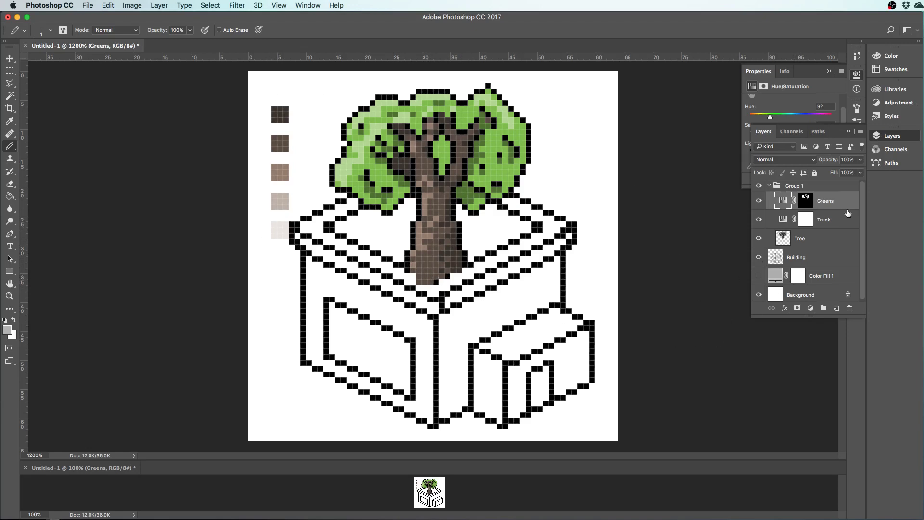
pyautogui.click(786, 237)
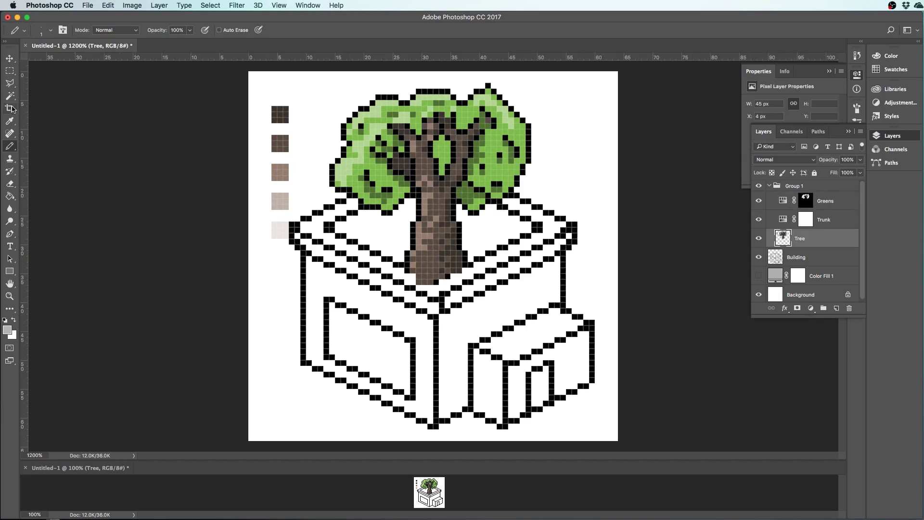
pyautogui.click(14, 74)
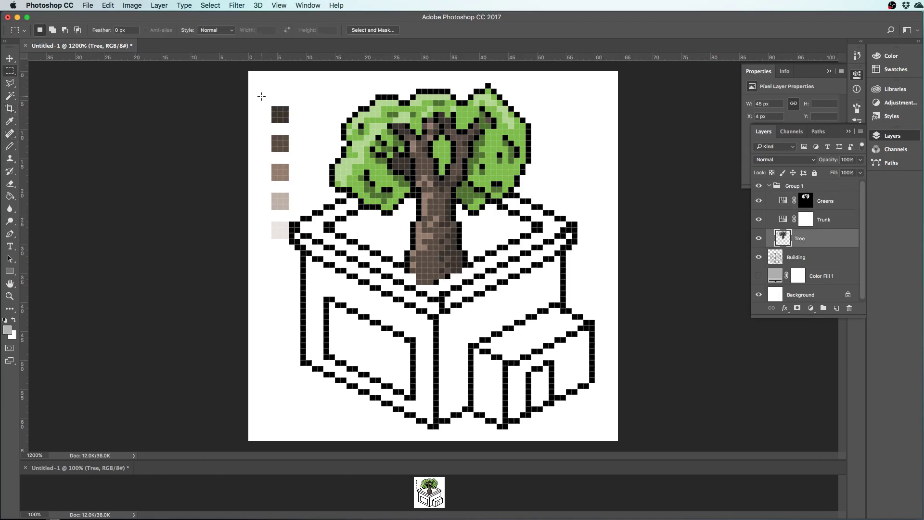
pyautogui.moveTo(261, 94); pyautogui.dragTo(305, 256)
pyautogui.press('Delete')
pyautogui.press('super+d')
# Paste the swatches onto a new layer above Building and move them to the blank area left of the tree
pyautogui.click(779, 256)
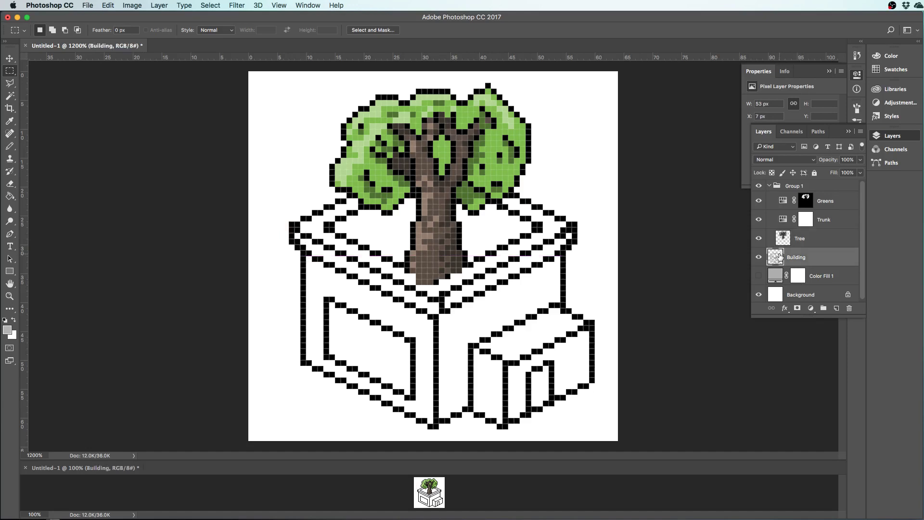
pyautogui.press('super+v')
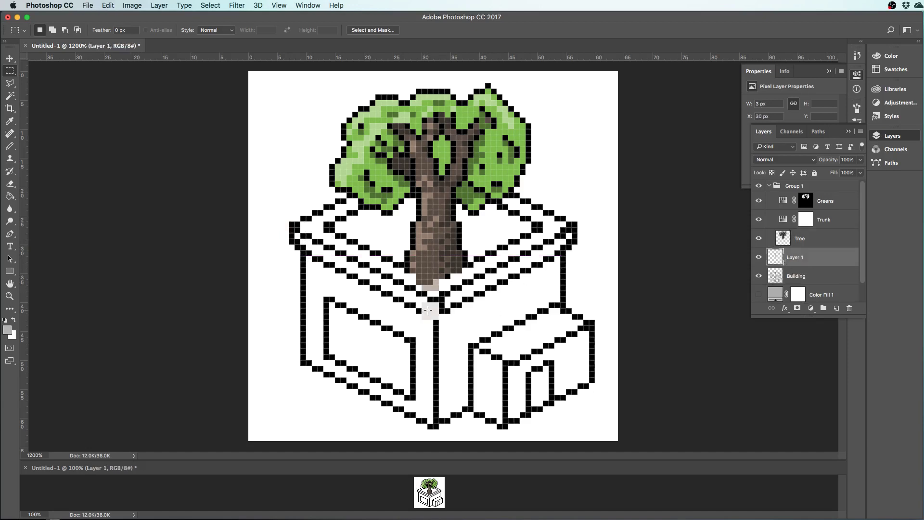
pyautogui.press('v')
pyautogui.moveTo(428, 310); pyautogui.dragTo(271, 243)
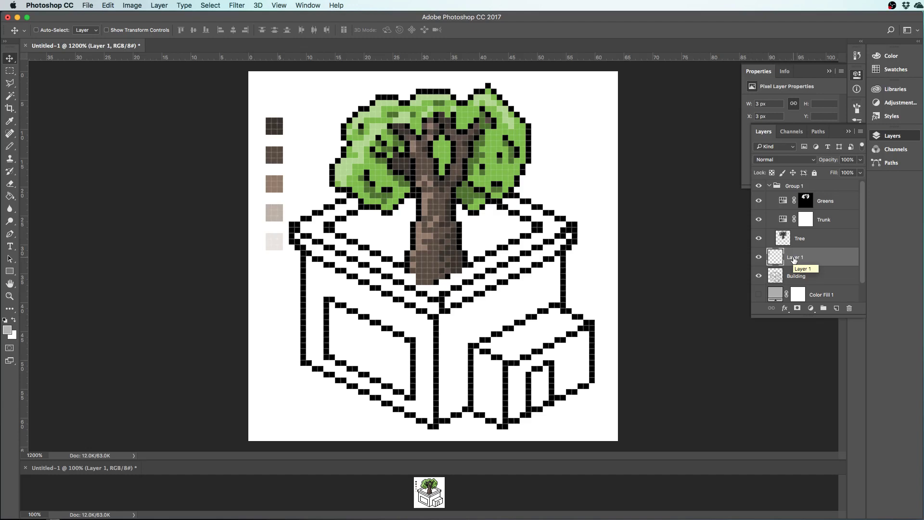
# Clip the Trunk and Greens adjustment layers to the Tree layer
pyautogui.click(834, 228)
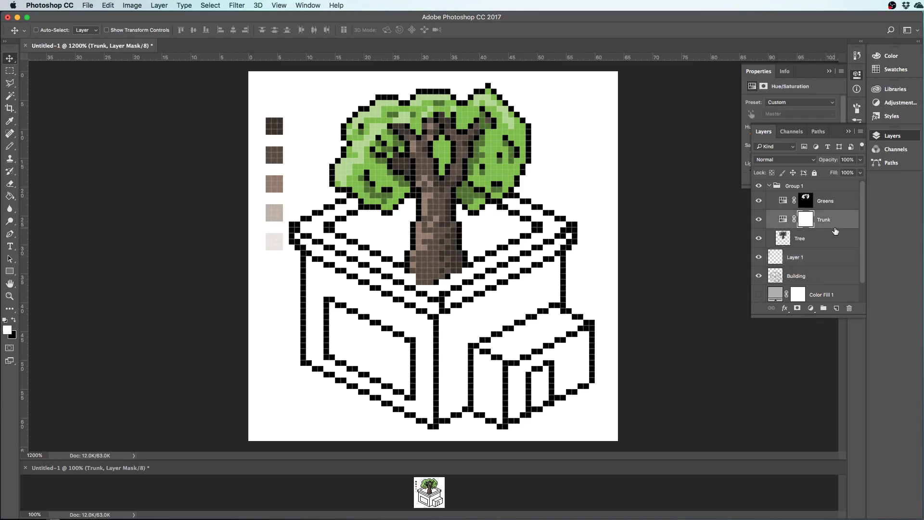
pyautogui.moveTo(834, 229); pyautogui.dragTo(833, 228)
pyautogui.keyDown('alt'); pyautogui.click(833, 228); pyautogui.keyUp('alt')
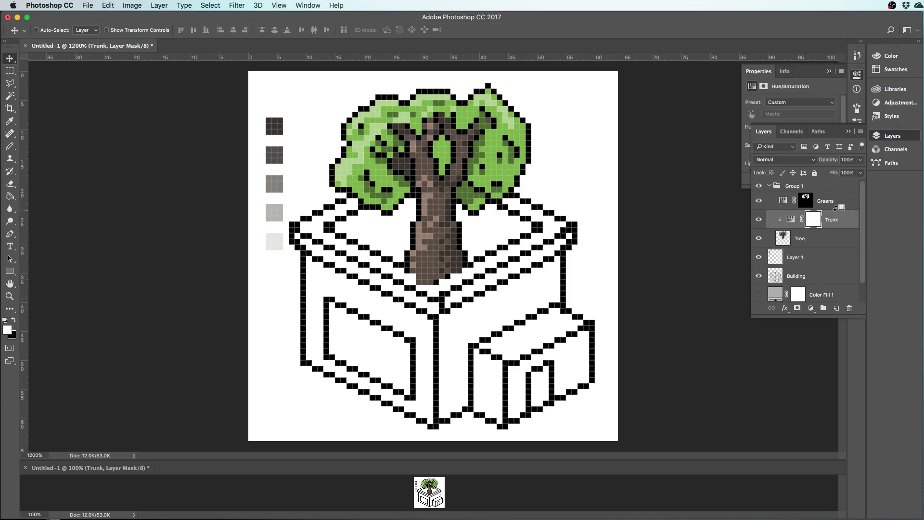
pyautogui.keyDown('alt'); pyautogui.click(834, 207); pyautogui.keyUp('alt')
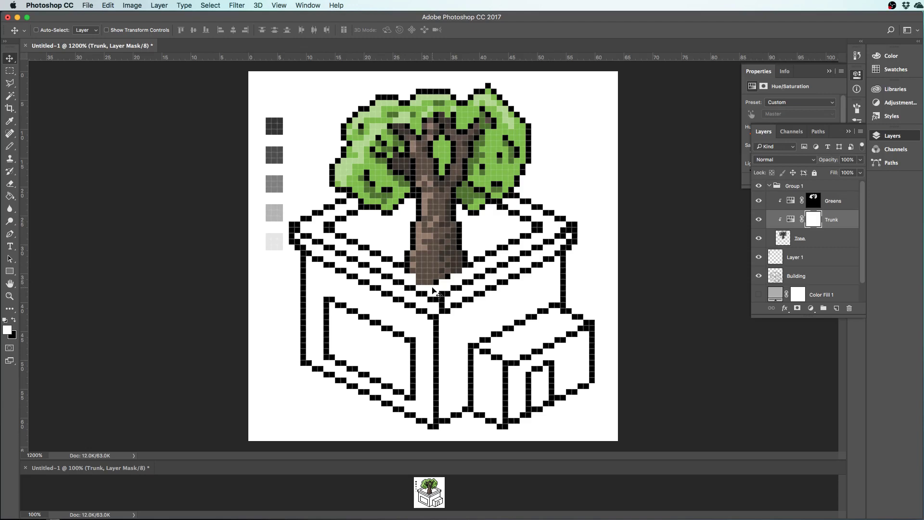
# On the Tree layer, erase excess pixels along the trunk's bottom edge and repaint the base with a sampled trunk color
pyautogui.press('e')
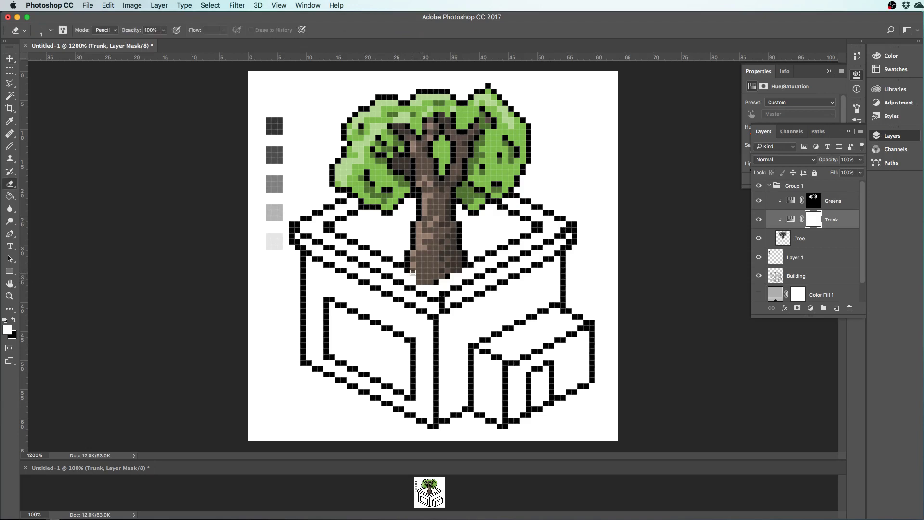
pyautogui.click(780, 238)
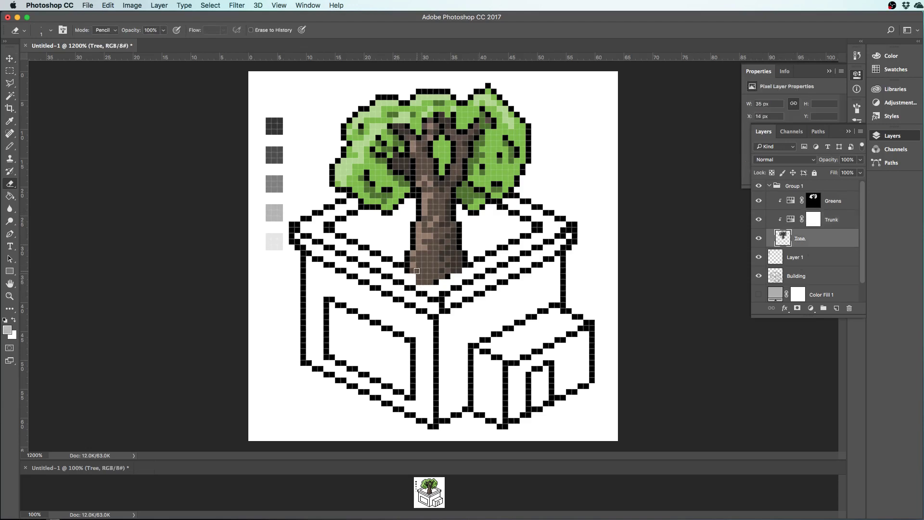
pyautogui.click(416, 271)
pyautogui.click(420, 282)
pyautogui.click(427, 282)
pyautogui.click(445, 278)
pyautogui.press('b')
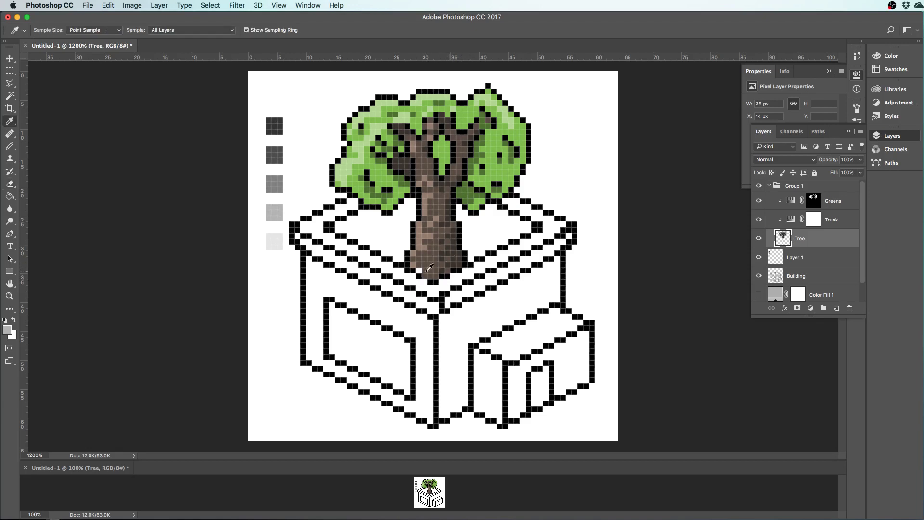
pyautogui.press('d')
pyautogui.hotkey('shift', 'b')
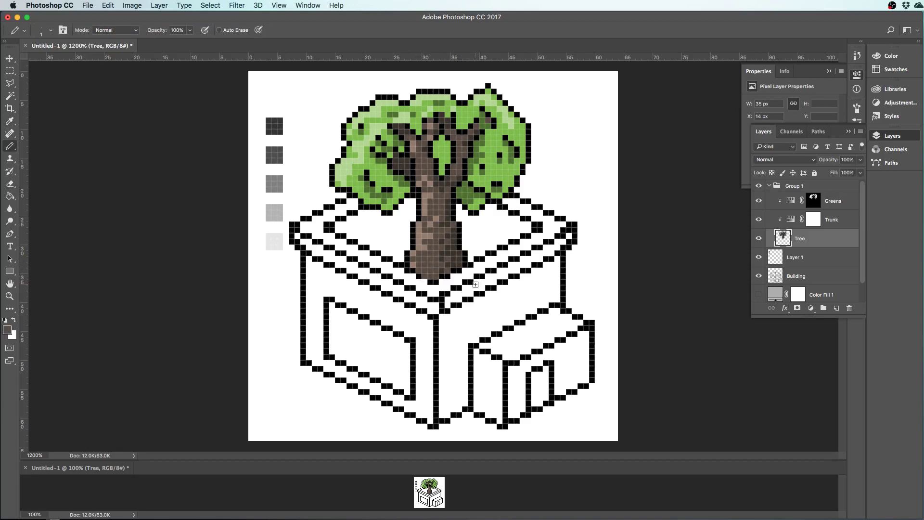
# Toggle Layer 1's visibility, select it and try to fill the building's roof rim with the lightest gray swatch color
pyautogui.click(759, 257)
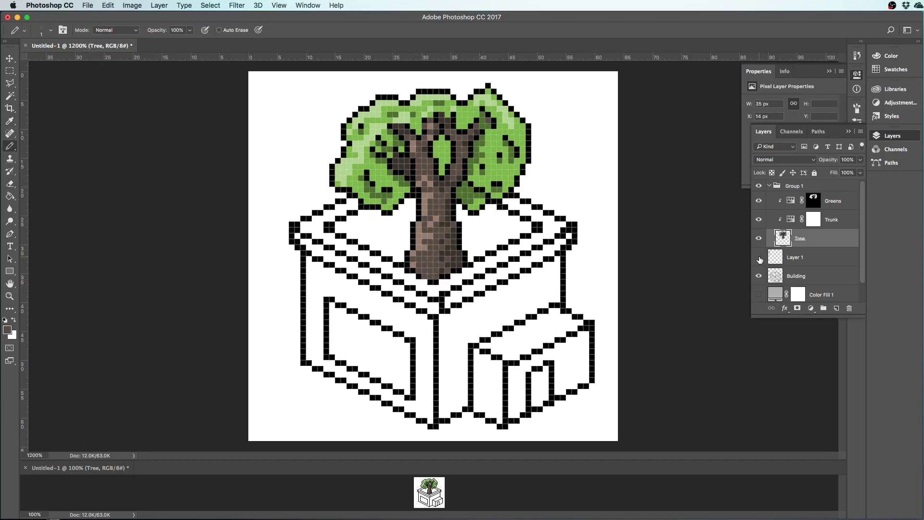
pyautogui.click(759, 257)
pyautogui.click(776, 260)
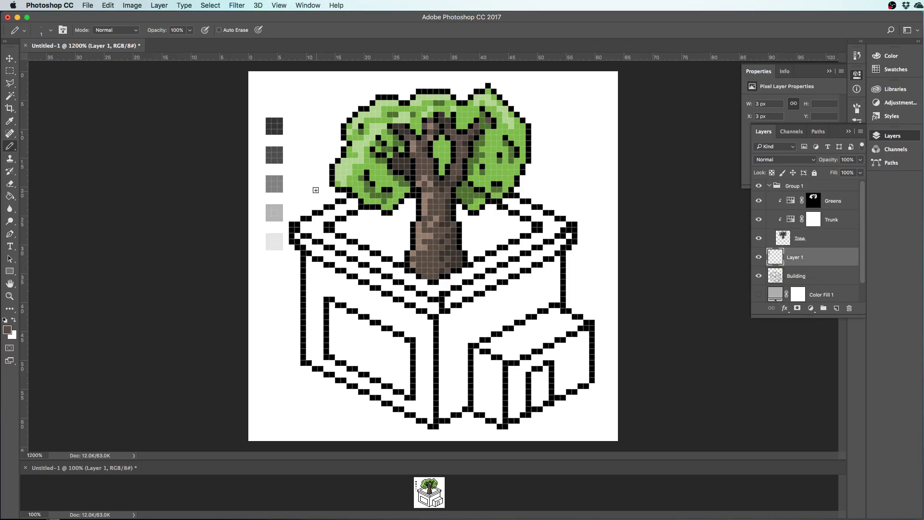
pyautogui.press('i')
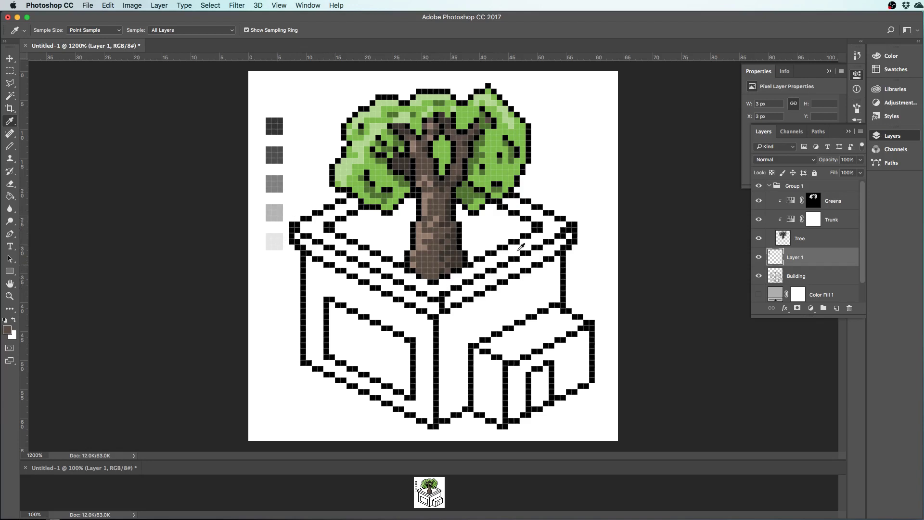
pyautogui.click(275, 247)
pyautogui.press('g')
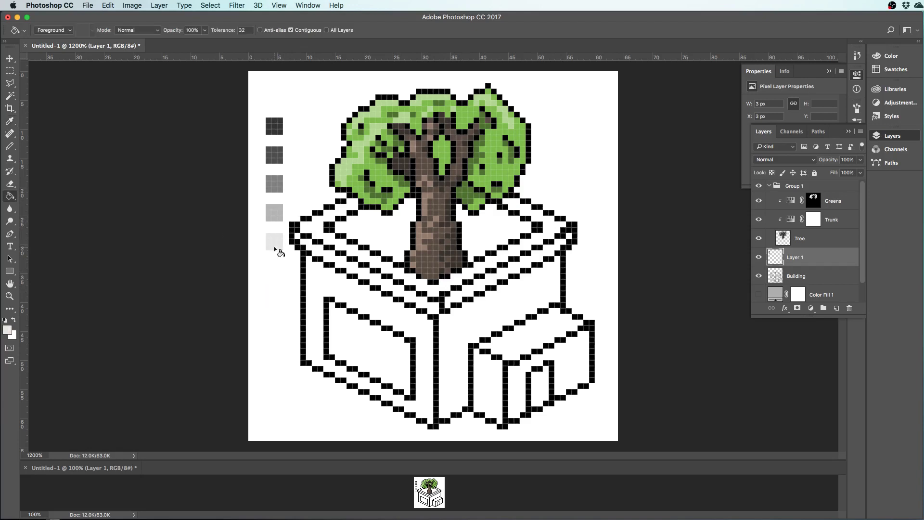
pyautogui.click(339, 243)
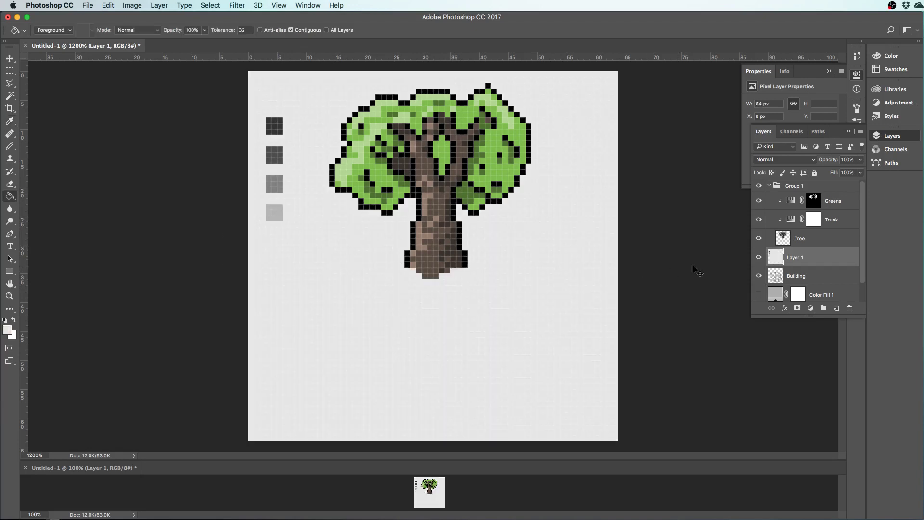
# Undo the stray fill on Layer 1 and fill the roof rim's top face on the Building layer with the lightest gray
pyautogui.press('super+z')
pyautogui.click(793, 273)
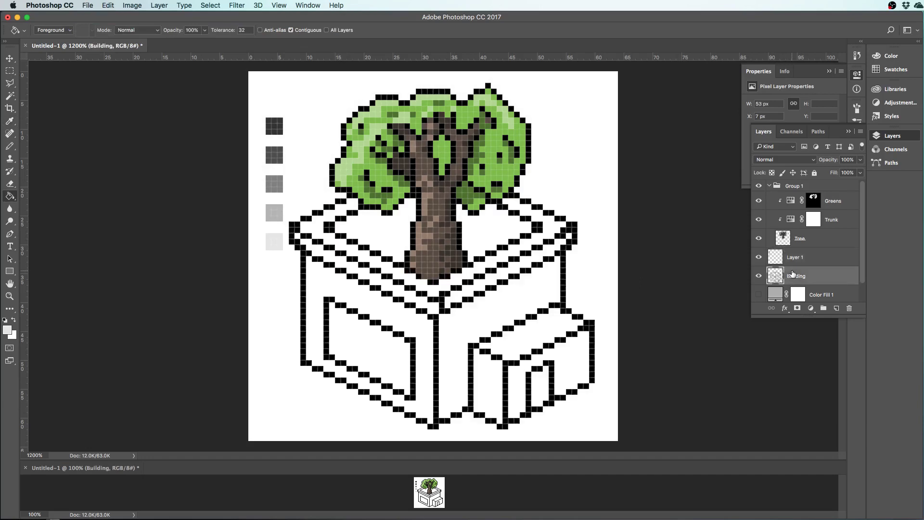
pyautogui.click(350, 254)
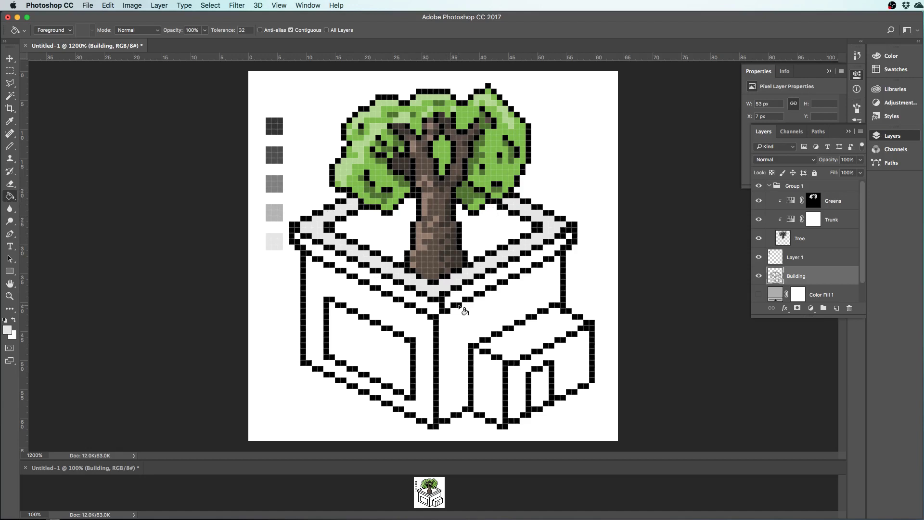
# Sample the second-lightest gray swatch and fill both inner roof areas beside the trunk and the rim's left outer side
pyautogui.press('i')
pyautogui.click(273, 215)
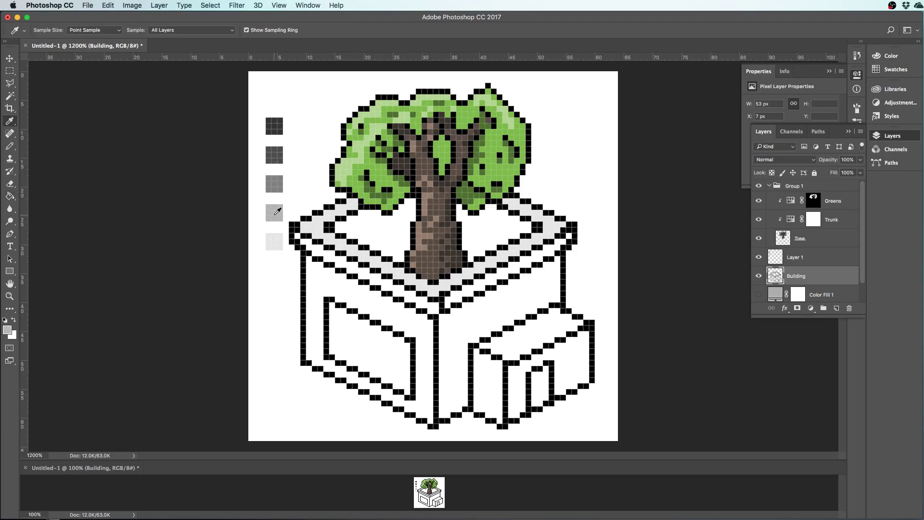
pyautogui.press('g')
pyautogui.click(367, 230)
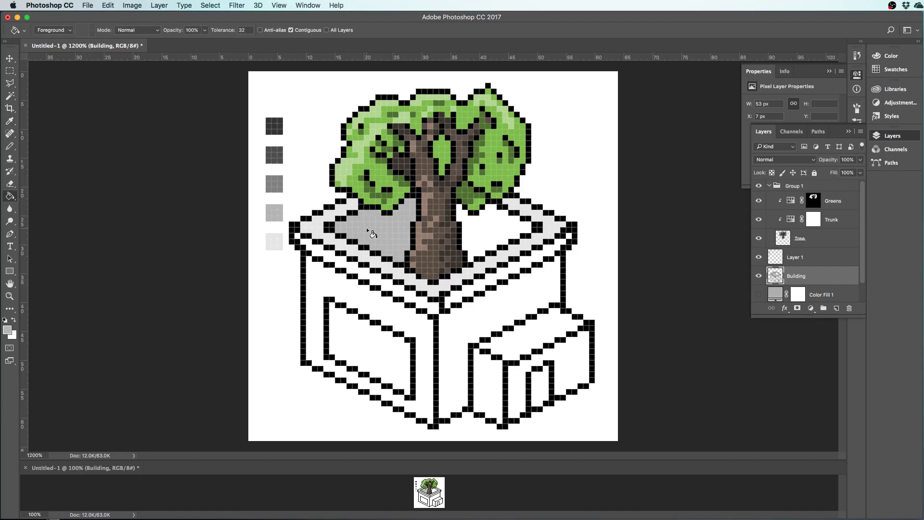
pyautogui.click(484, 227)
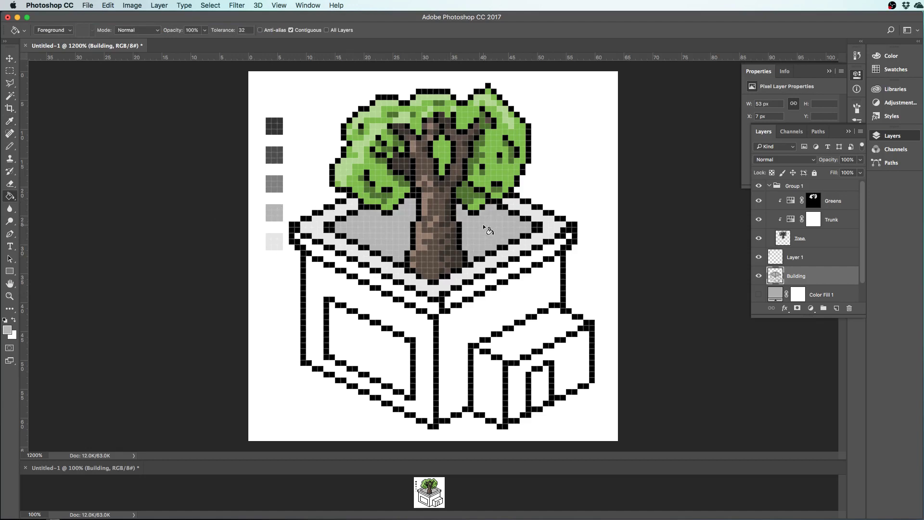
pyautogui.click(391, 296)
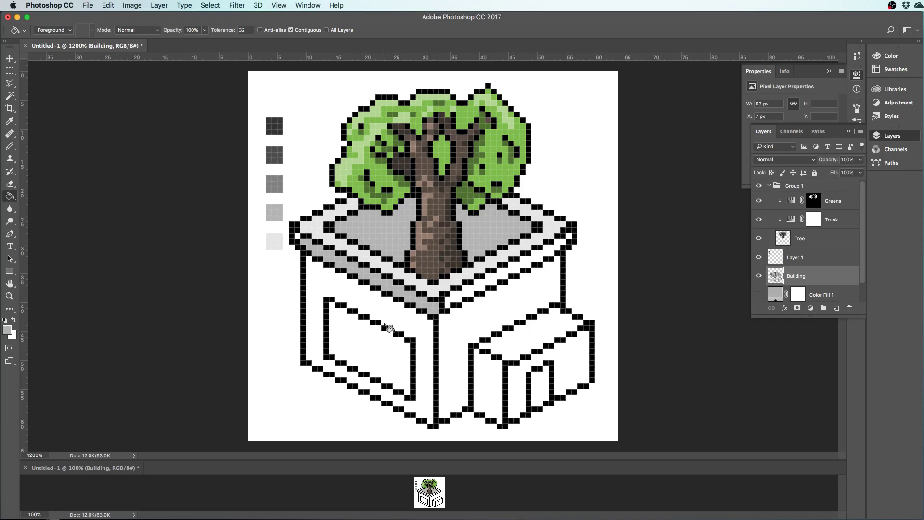
# With the middle gray swatch, fill the left inner roof area, the building's left wall, the annex's left wall and the rim's right outer side
pyautogui.press('i')
pyautogui.click(280, 185)
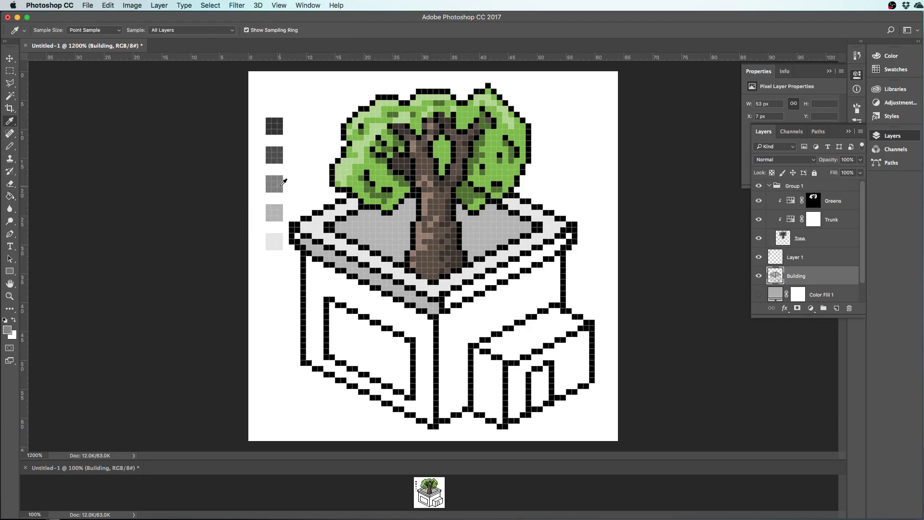
pyautogui.press('g')
pyautogui.click(367, 230)
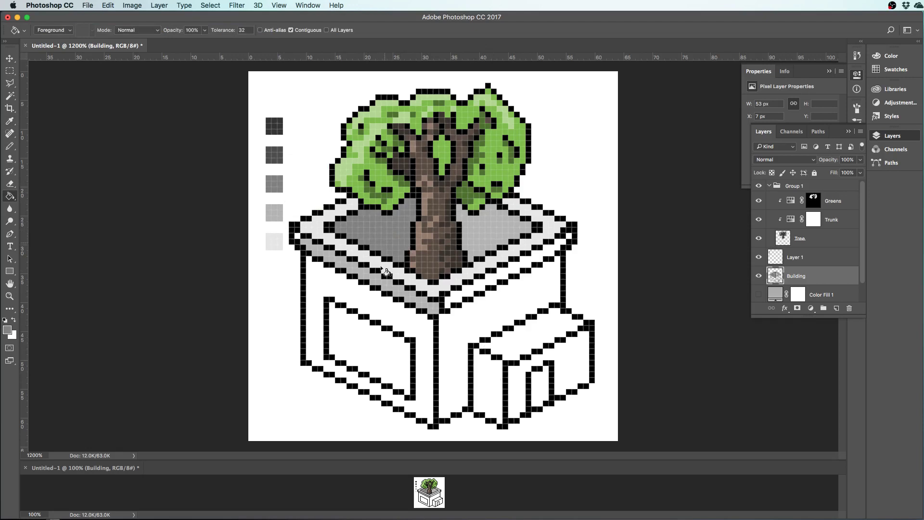
pyautogui.click(368, 301)
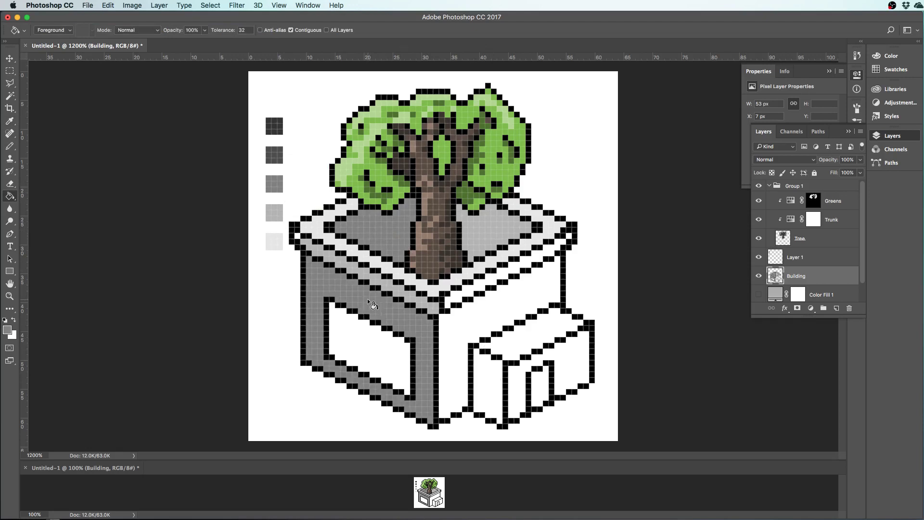
pyautogui.click(491, 374)
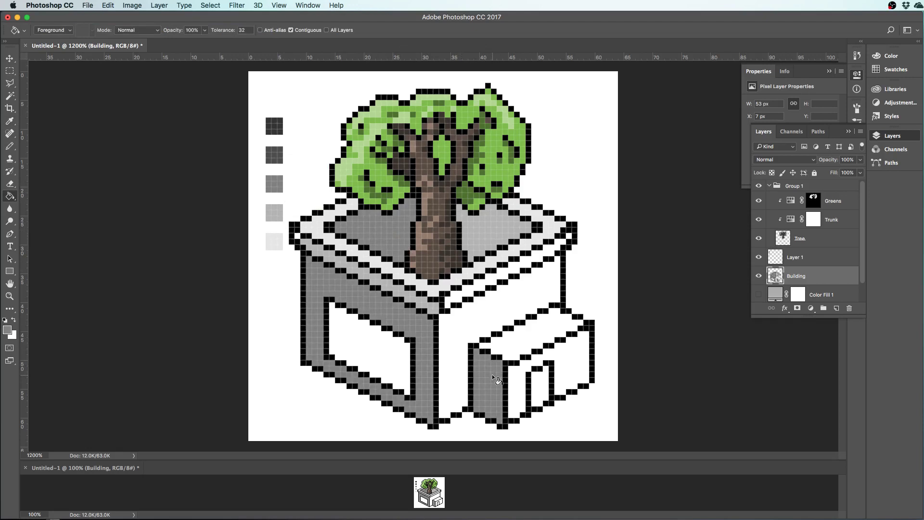
pyautogui.click(482, 284)
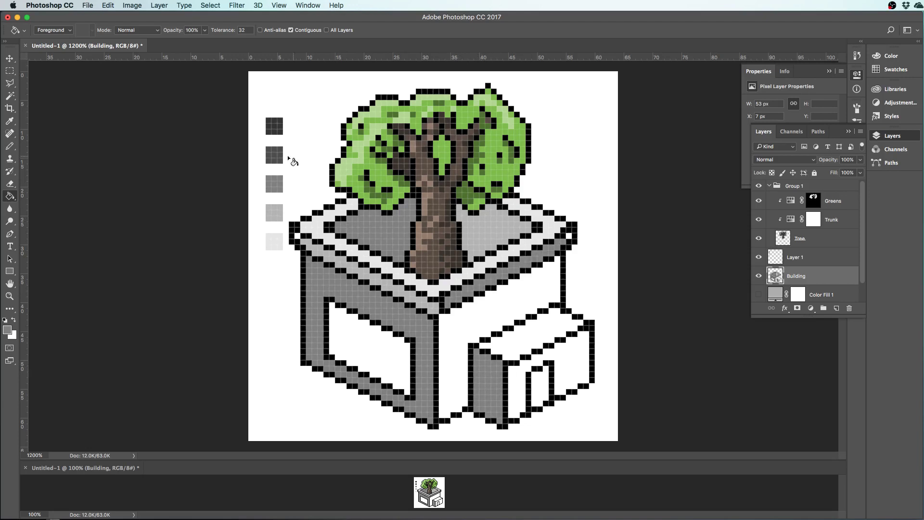
# Sample the second-darkest gray swatch and fill the building's right wall and the annex's door-side wall
pyautogui.press('b')
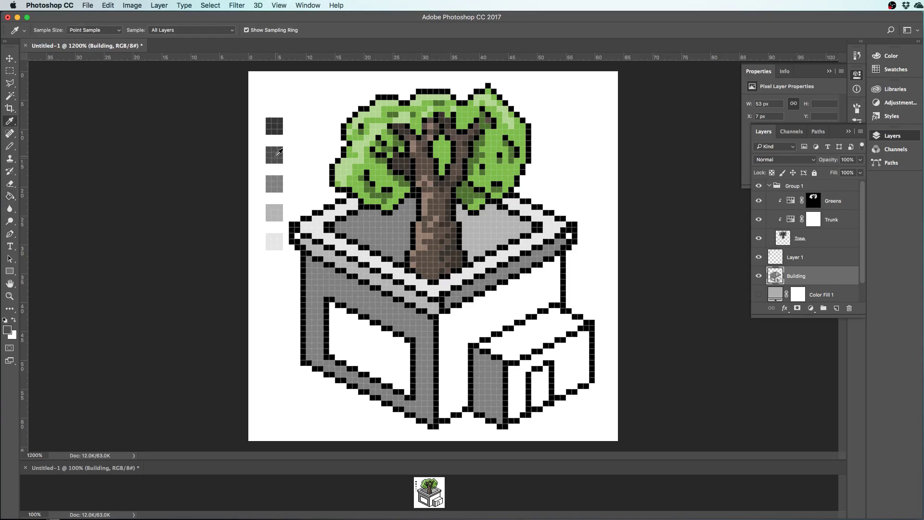
pyautogui.keyDown('alt'); pyautogui.click(275, 155); pyautogui.keyUp('alt')
pyautogui.press('g')
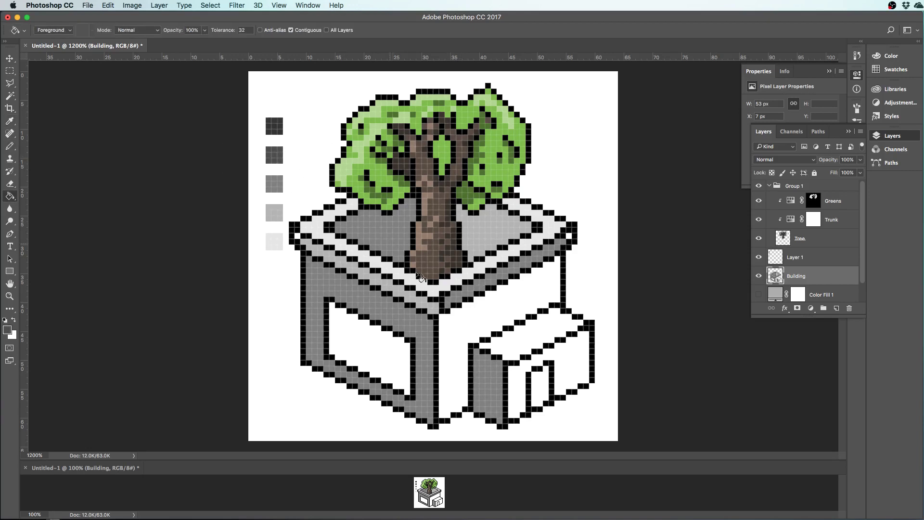
pyautogui.click(470, 317)
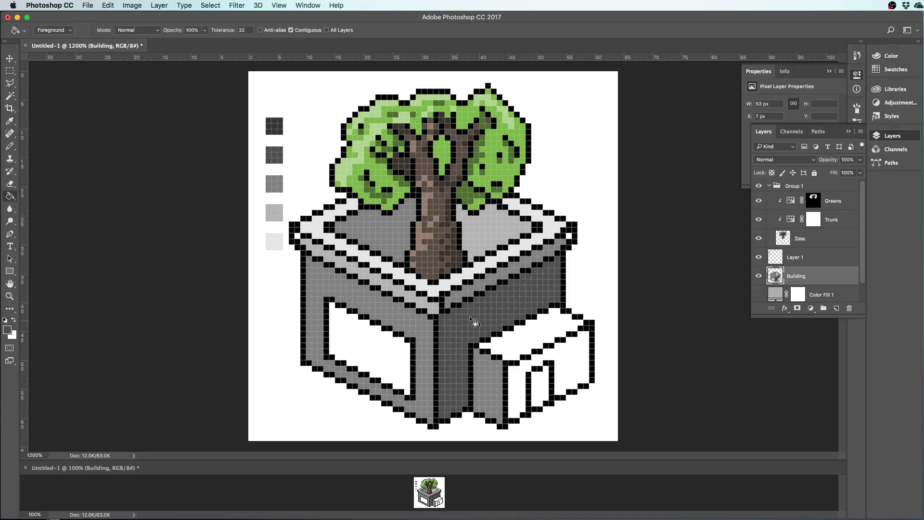
pyautogui.click(568, 353)
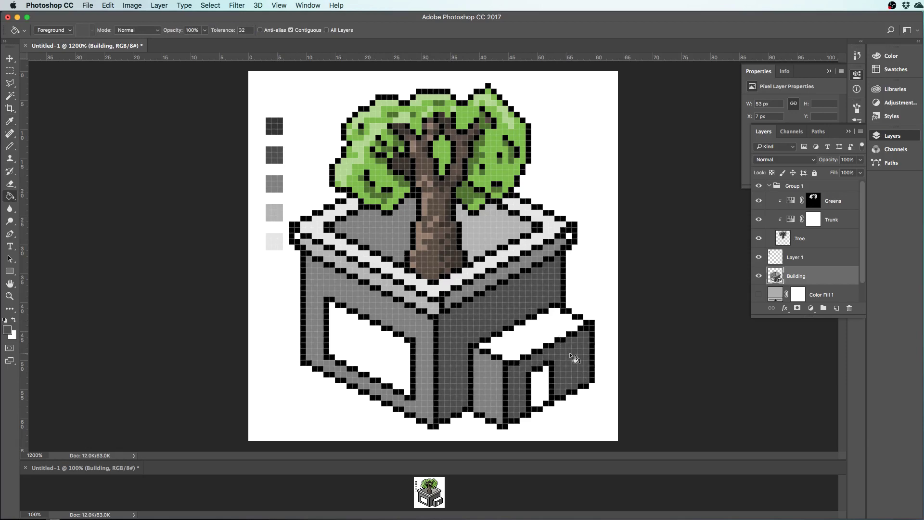
# Sample the gray from the rim's right outer side and fill the white gap at the rim's right corner and the annex roof
pyautogui.press('i')
pyautogui.click(531, 260)
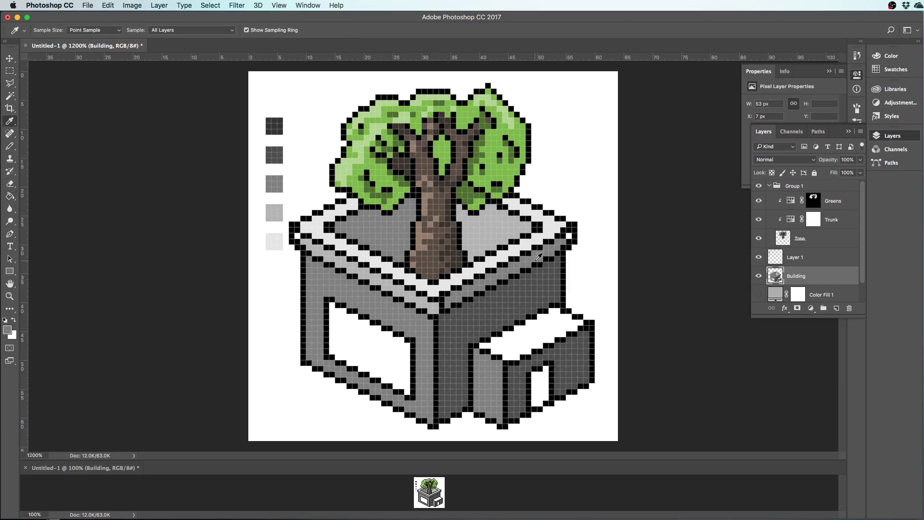
pyautogui.press('g')
pyautogui.click(569, 239)
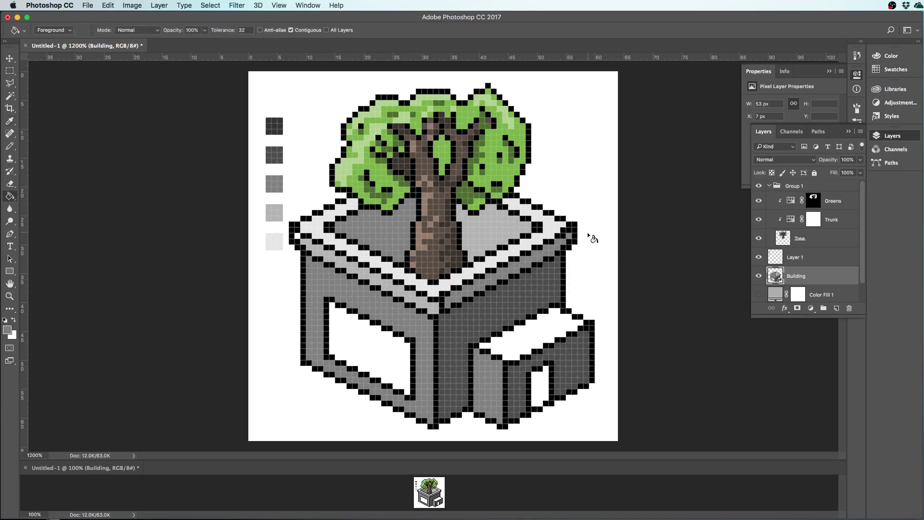
pyautogui.click(536, 338)
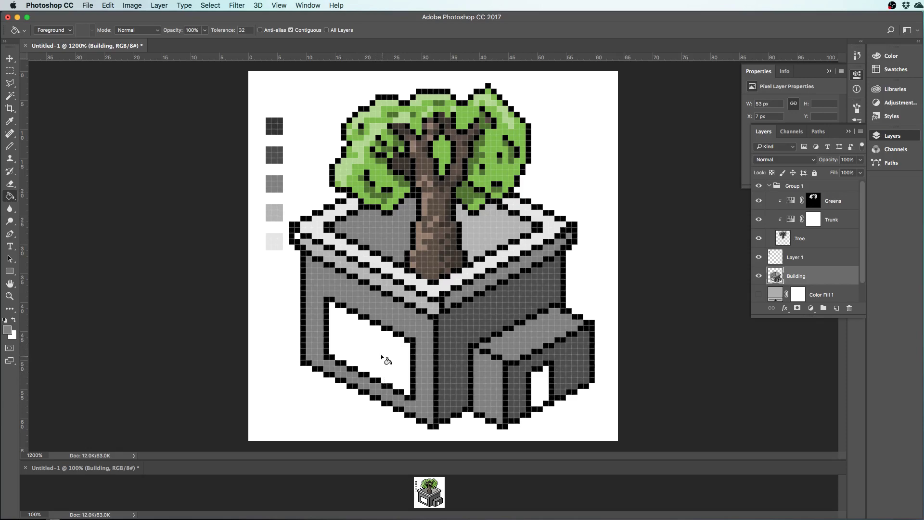
# Sample the gray from the rim's left outer side and fill the white gap at the rim's left corner
pyautogui.click(340, 356)
pyautogui.press('i')
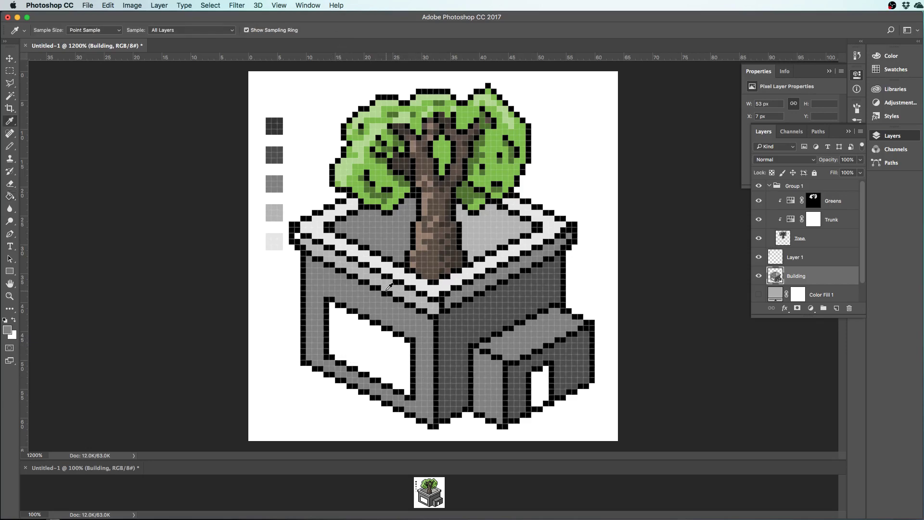
pyautogui.click(386, 287)
pyautogui.press('g')
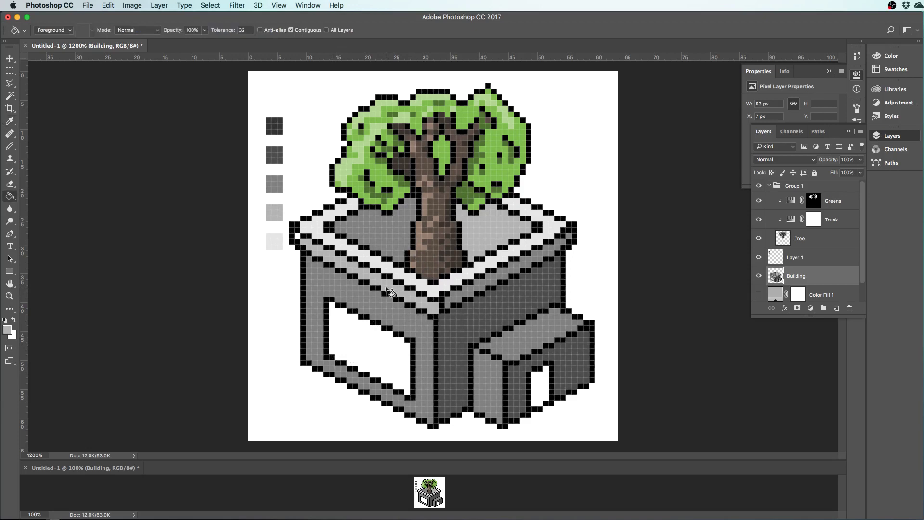
pyautogui.click(301, 239)
# Add a Hue/Saturation adjustment layer above Building and colorize it with hue 96 and saturation 15
pyautogui.click(811, 308)
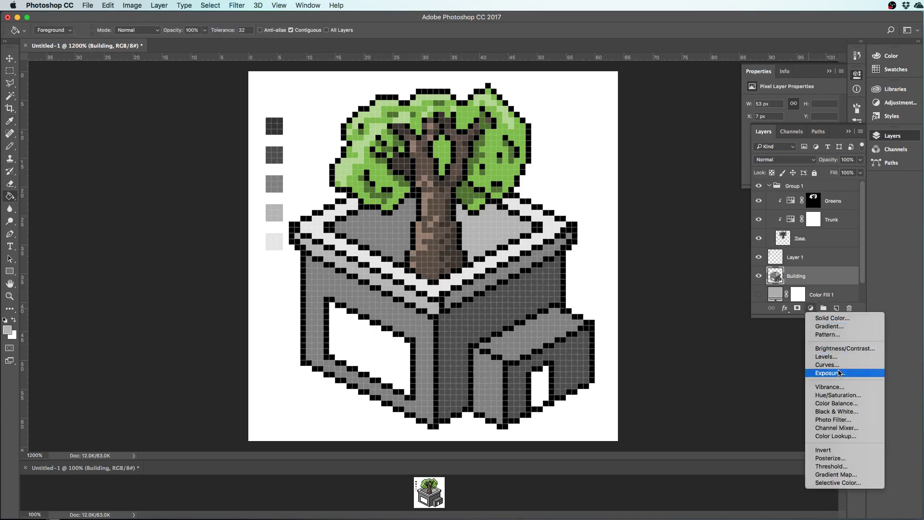
pyautogui.click(839, 395)
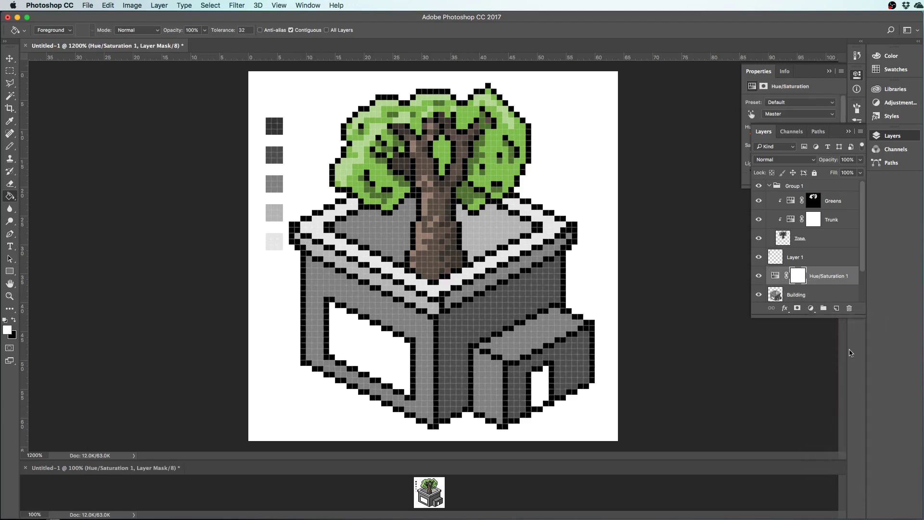
pyautogui.click(816, 70)
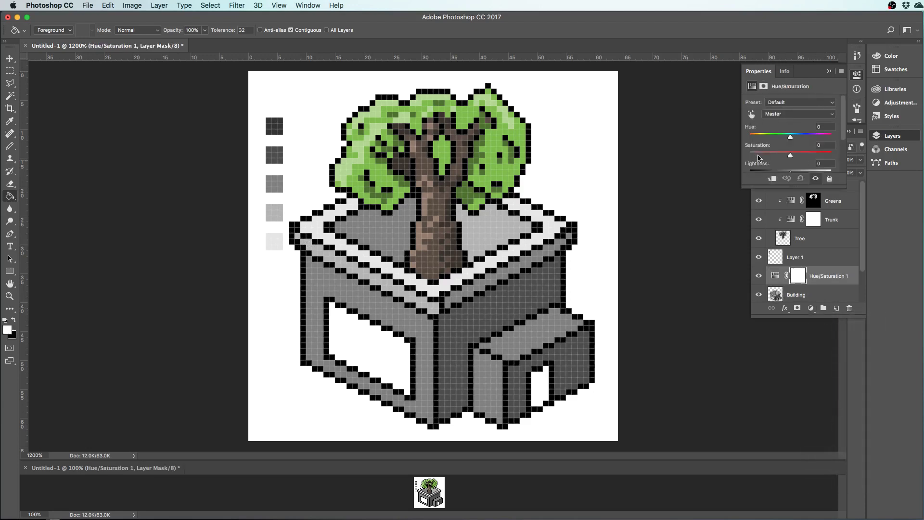
pyautogui.scroll(-3, 758, 159)
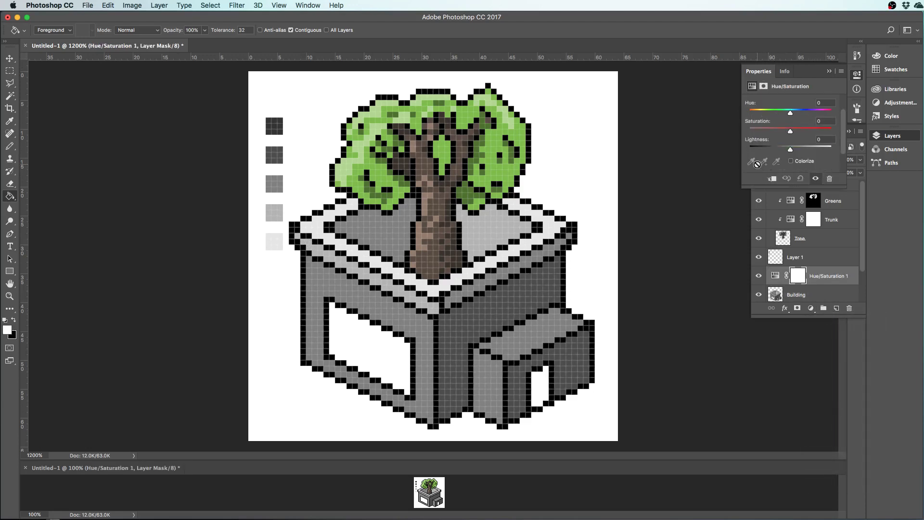
pyautogui.click(791, 161)
pyautogui.scroll(1, 782, 139)
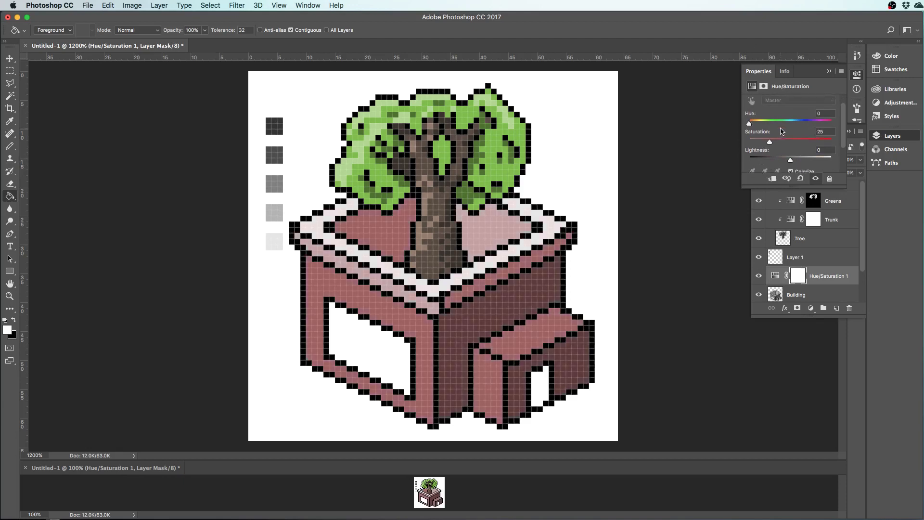
pyautogui.scroll(1, 780, 132)
pyautogui.moveTo(749, 139); pyautogui.dragTo(764, 159)
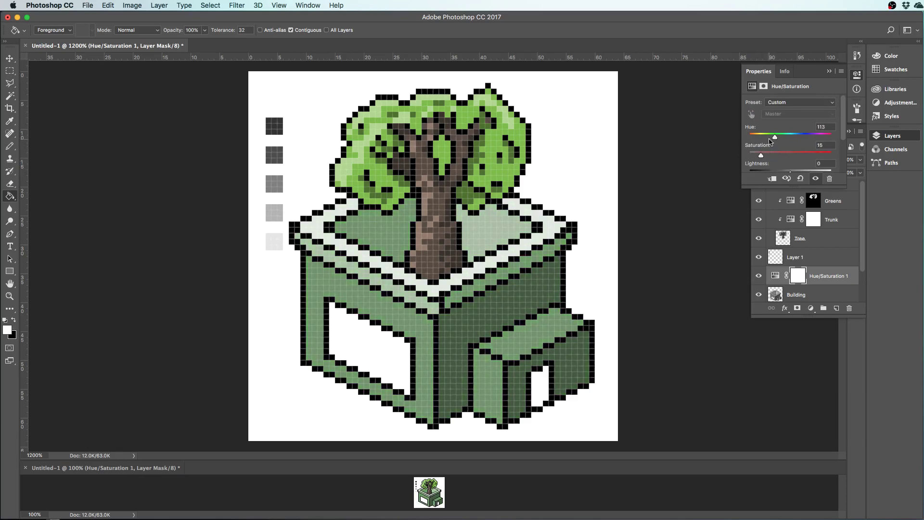
pyautogui.moveTo(774, 140); pyautogui.dragTo(771, 141)
# On the Building layer, fill the annex's doorway with the darkest gray swatch color
pyautogui.press('i')
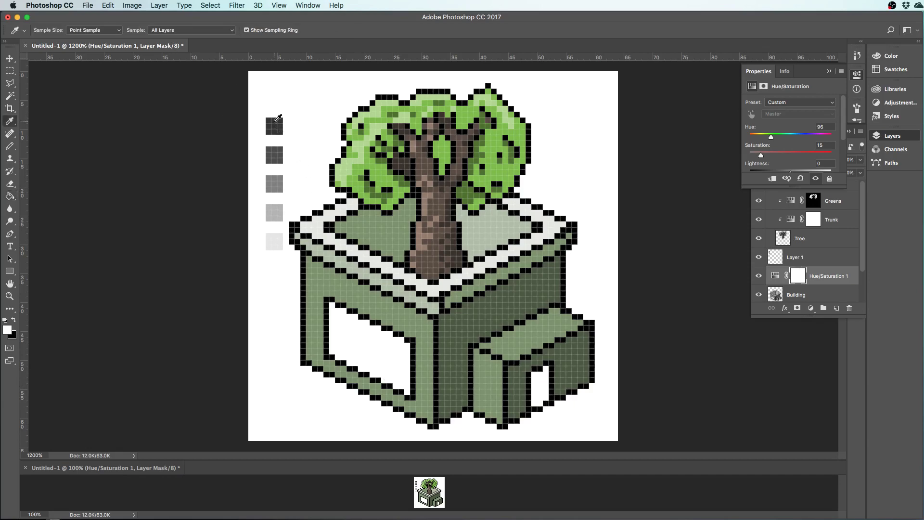
pyautogui.press('g')
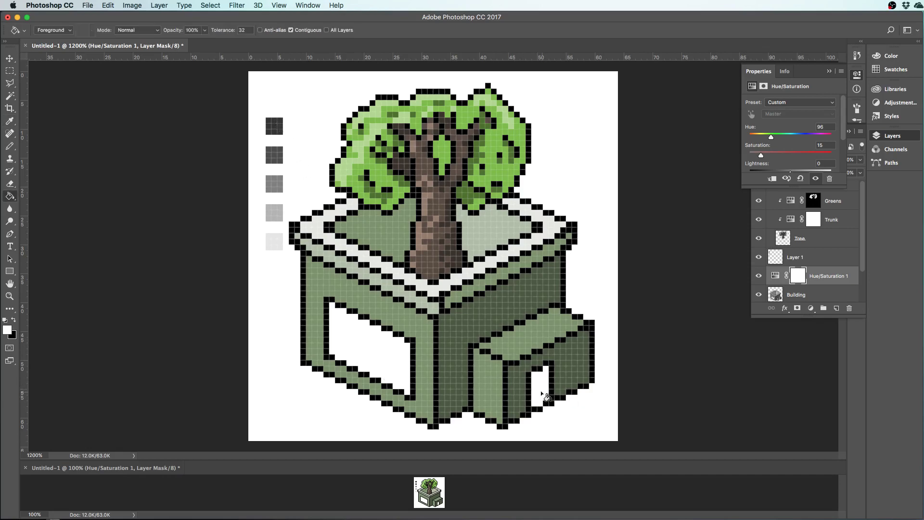
pyautogui.hotkey('alt', '[')
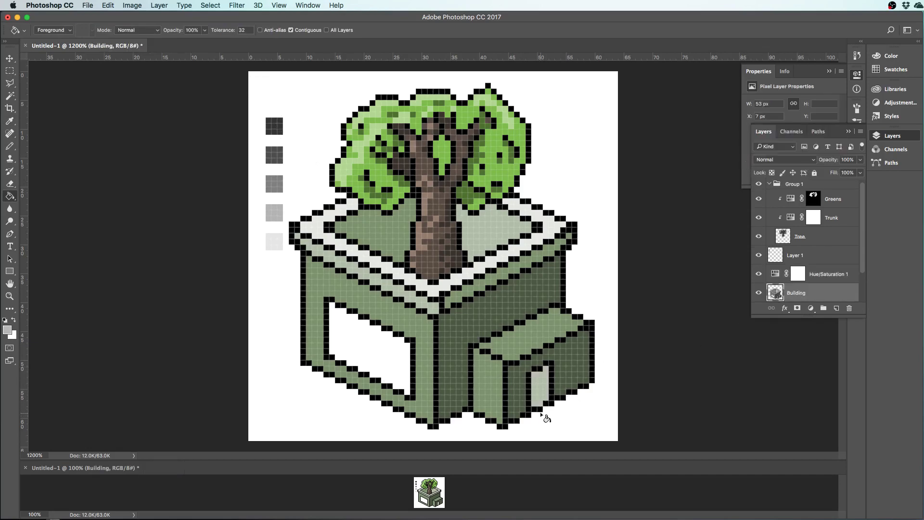
pyautogui.press('i')
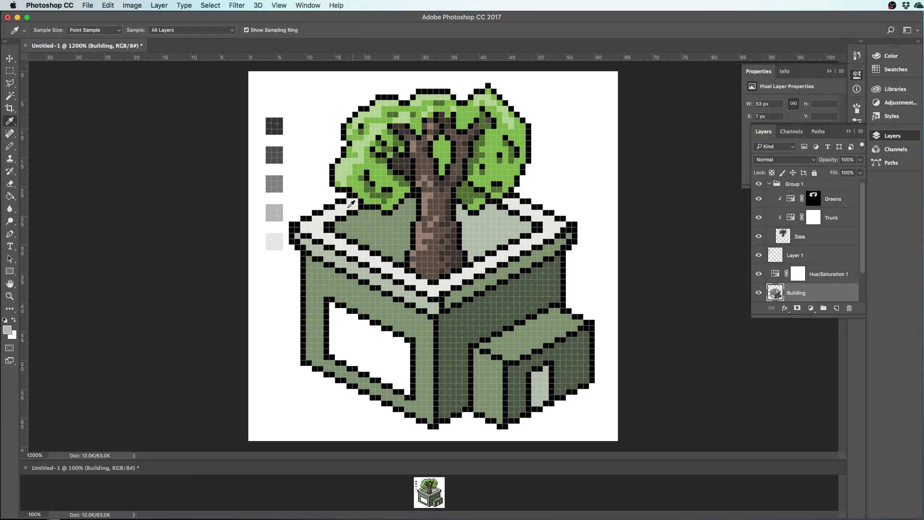
pyautogui.click(281, 128)
pyautogui.press('b')
pyautogui.press('g')
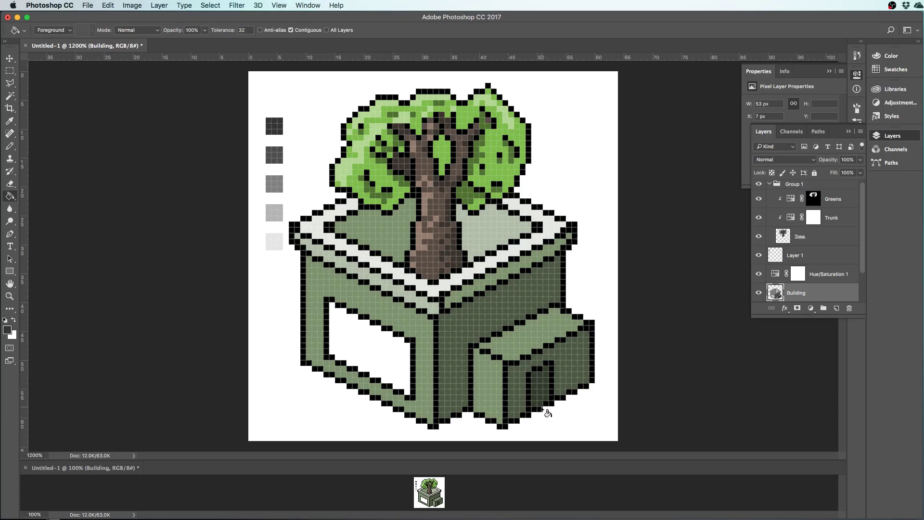
# Sample the second-lightest gray swatch and pencil a tree shadow across the top of the rim's right front edge
pyautogui.press('b')
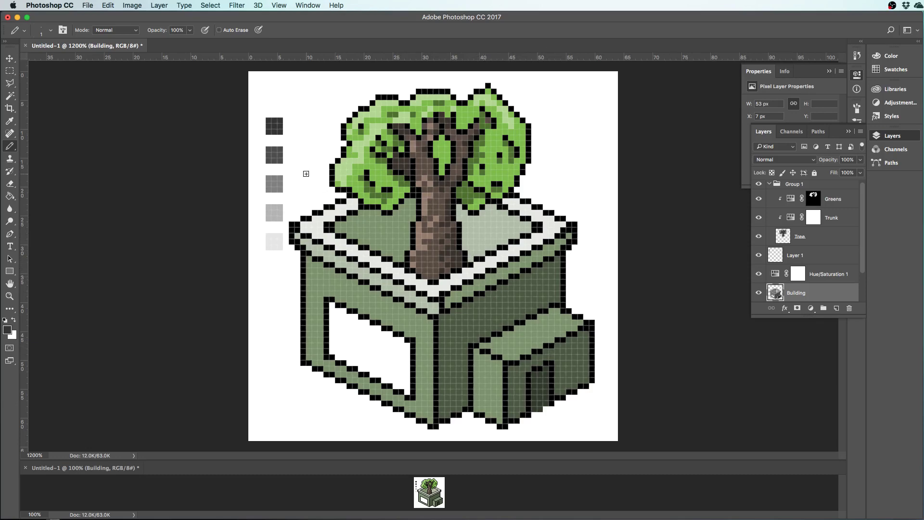
pyautogui.press('i')
pyautogui.click(481, 266)
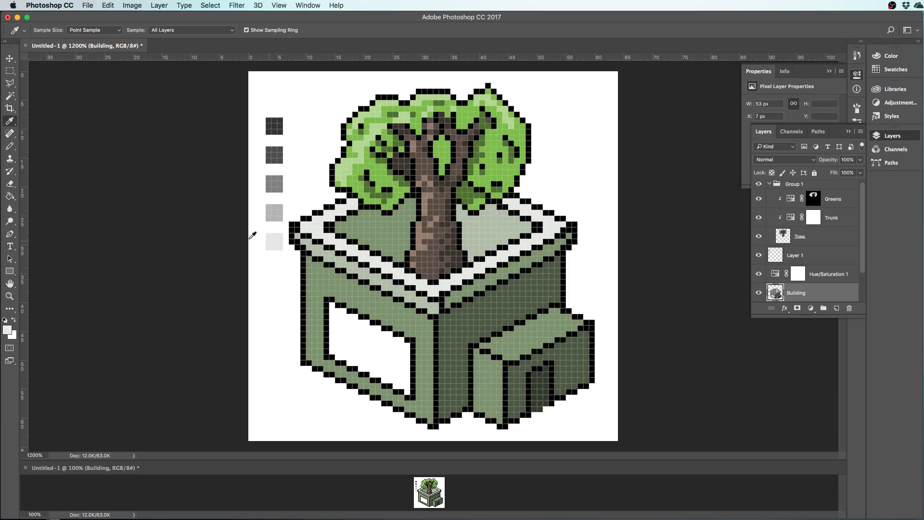
pyautogui.click(277, 209)
pyautogui.press('b')
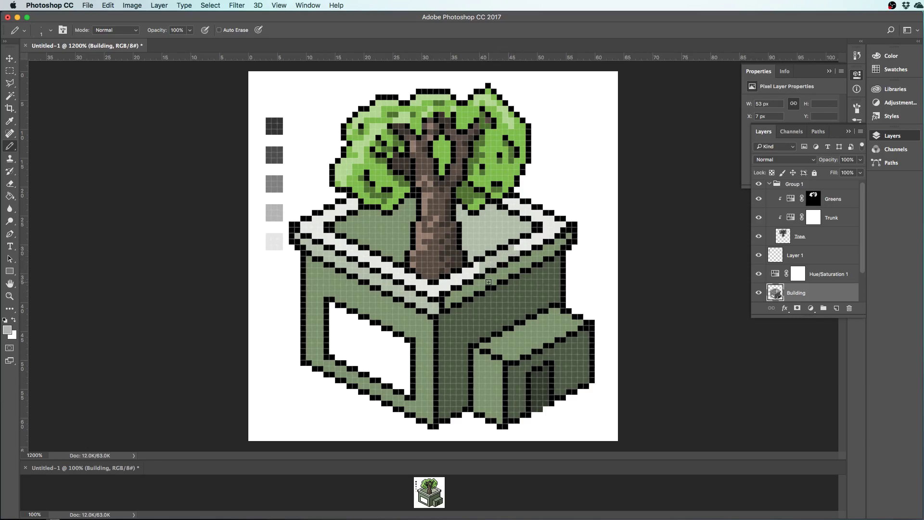
# Sample the second-darkest gray swatch and pencil the tree's shadow across the annex roof, leaving both ends lit
pyautogui.press('i')
pyautogui.click(274, 178)
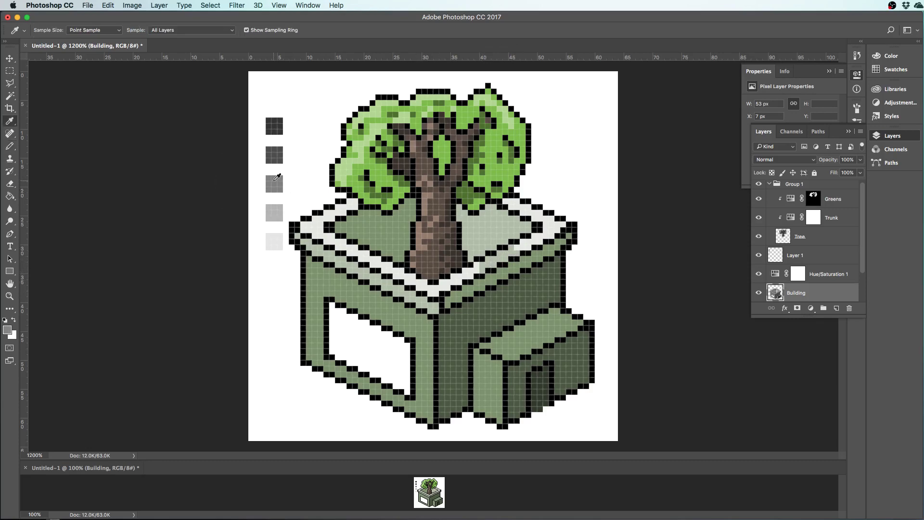
pyautogui.press('b')
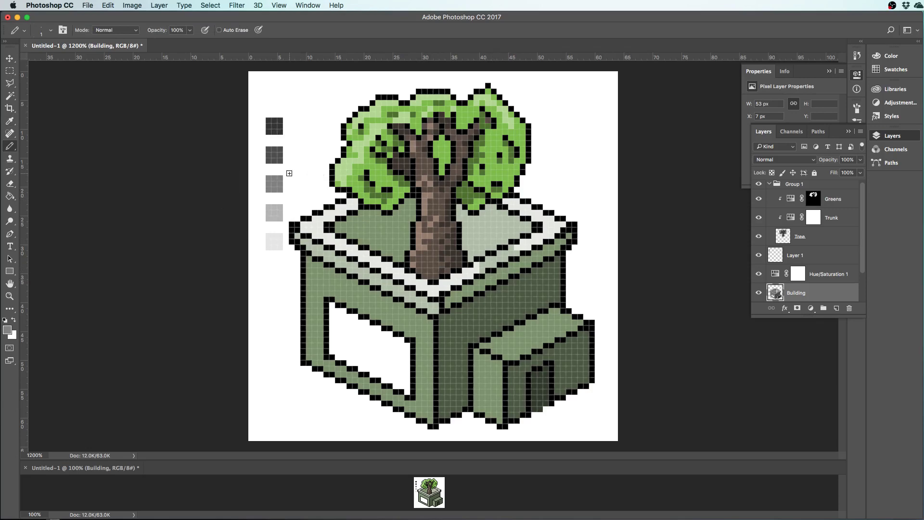
pyautogui.keyDown('alt'); pyautogui.click(276, 153); pyautogui.keyUp('alt')
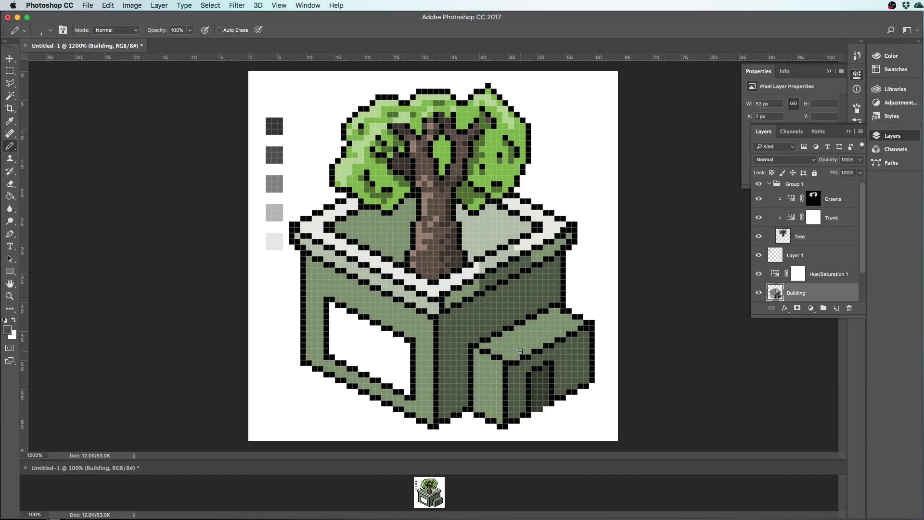
pyautogui.moveTo(515, 353)
pyautogui.mouseDown()
pyautogui.moveTo(534, 323)
pyautogui.moveTo(574, 327)
pyautogui.moveTo(541, 323)
pyautogui.moveTo(524, 349)
pyautogui.moveTo(551, 327)
pyautogui.mouseUp()
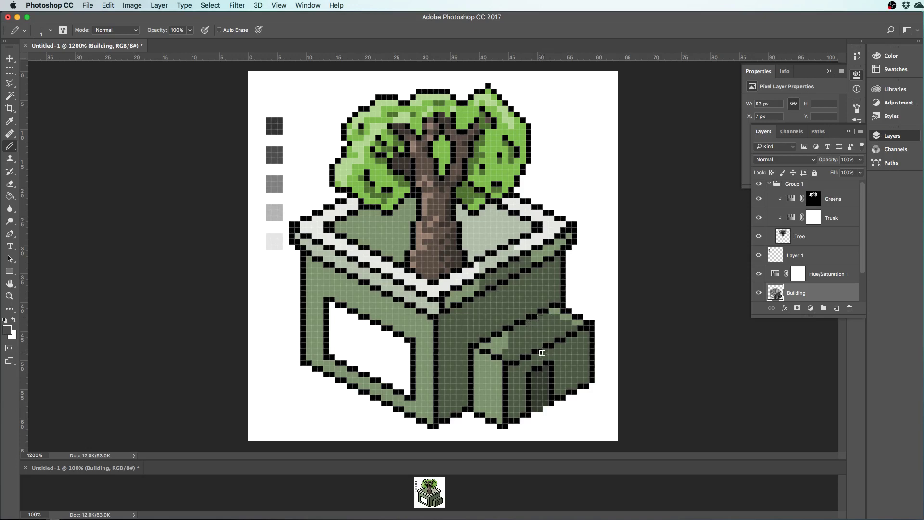
# Sample the darkest gray swatch, then outline and fill the tree's shadow on the building's right wall above the annex
pyautogui.keyDown('alt'); pyautogui.click(274, 126); pyautogui.keyUp('alt')
pyautogui.moveTo(483, 294); pyautogui.dragTo(500, 326)
pyautogui.moveTo(529, 274)
pyautogui.mouseDown()
pyautogui.moveTo(532, 313)
pyautogui.moveTo(495, 293)
pyautogui.moveTo(507, 291)
pyautogui.mouseUp()
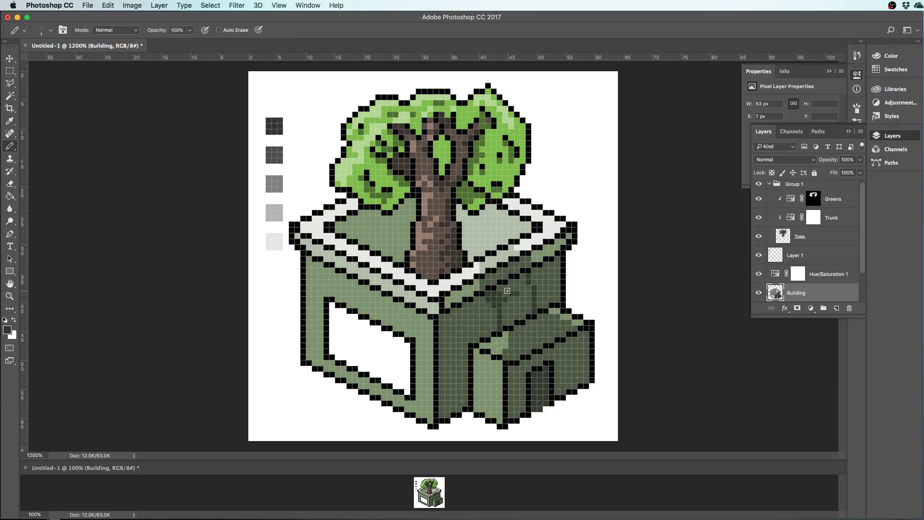
pyautogui.press('g')
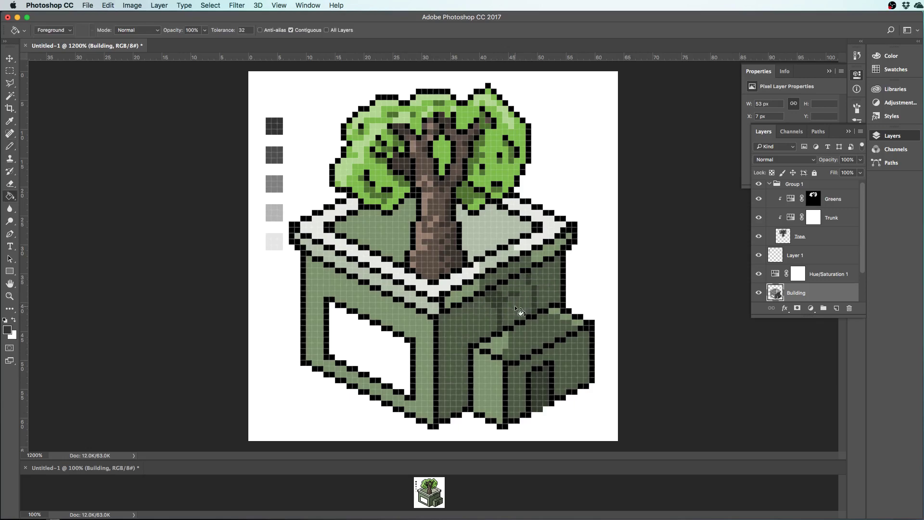
pyautogui.press('b')
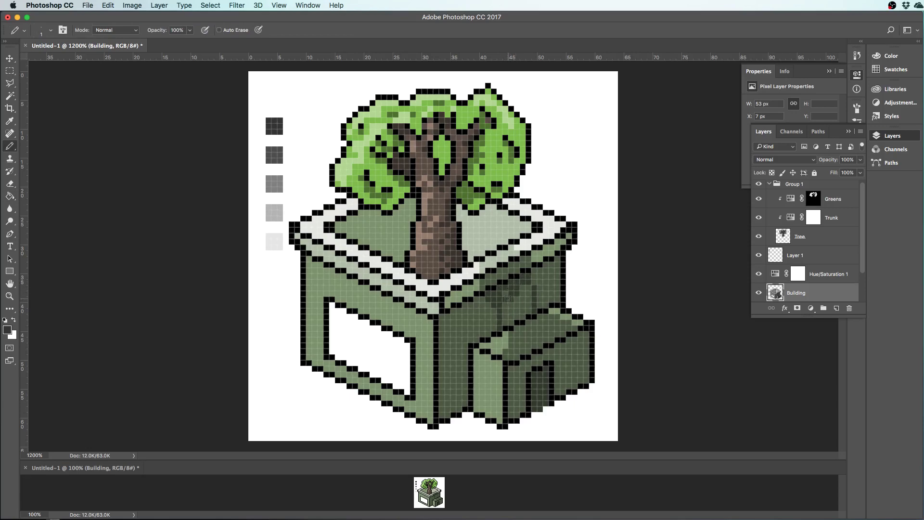
pyautogui.press('g')
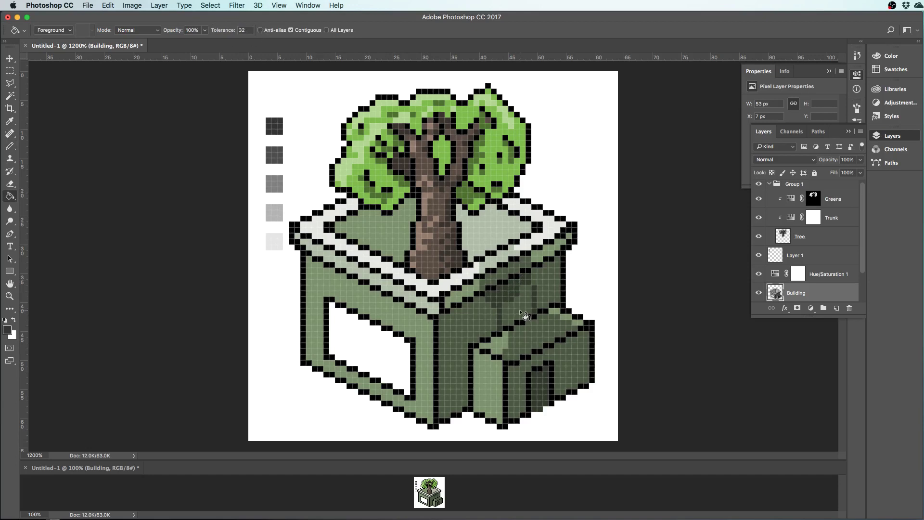
pyautogui.press('b')
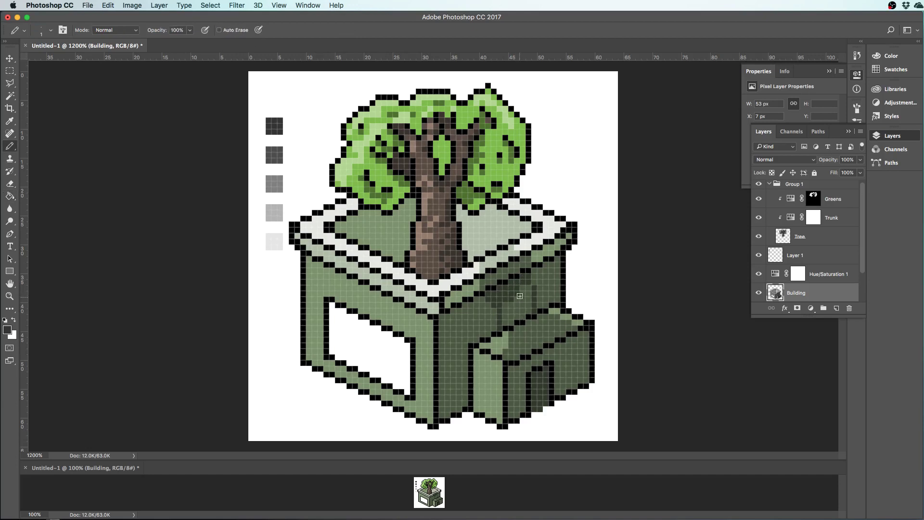
pyautogui.moveTo(528, 299)
pyautogui.mouseDown()
pyautogui.moveTo(510, 305)
pyautogui.moveTo(507, 321)
pyautogui.moveTo(520, 312)
pyautogui.mouseUp()
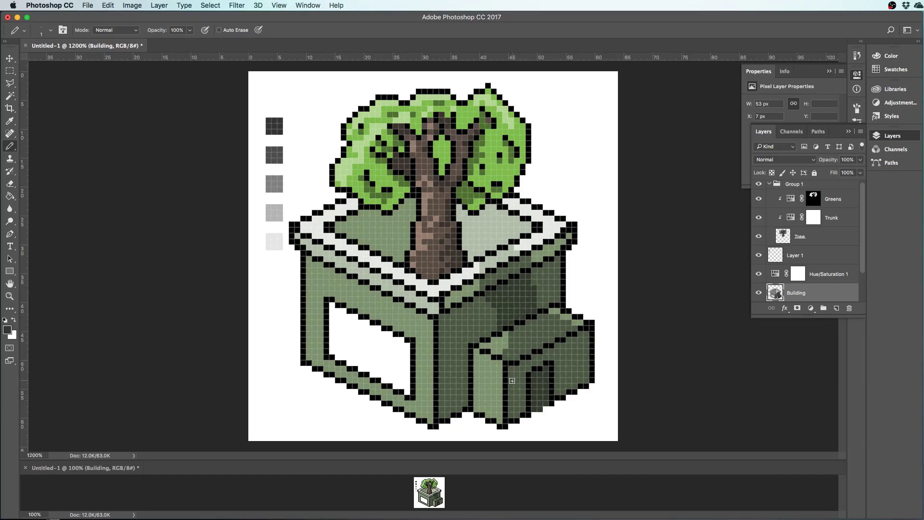
# Shade the annex's front face around the doorway with the darkest gray swatch color
pyautogui.moveTo(513, 369); pyautogui.dragTo(510, 394)
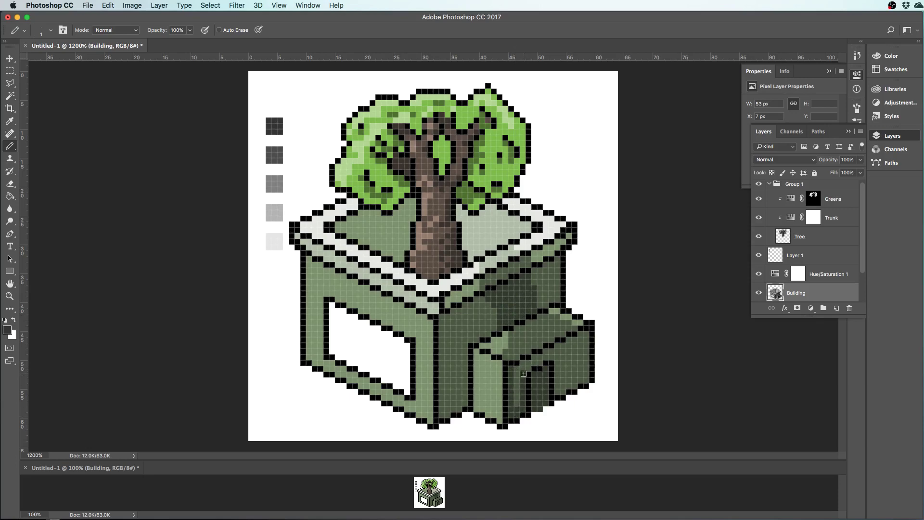
pyautogui.press('g')
pyautogui.click(569, 357)
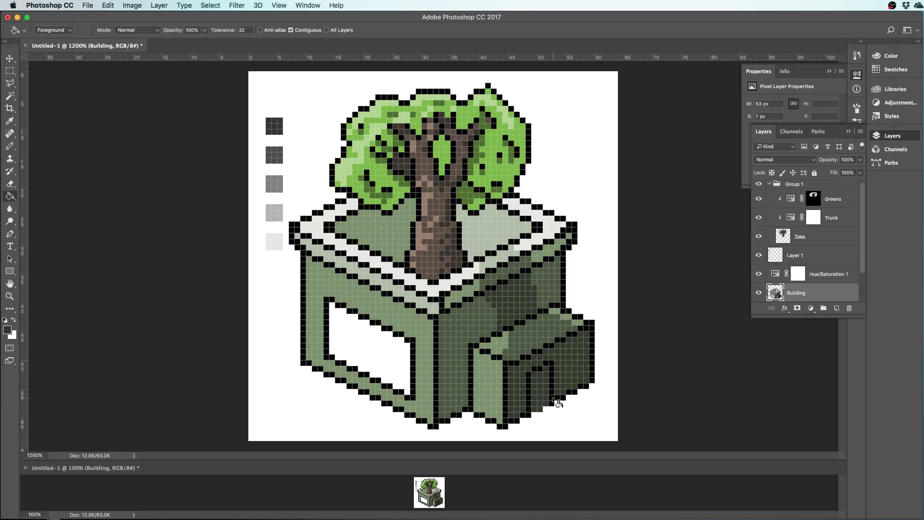
# Select the annex doorway and the large window, and add a masked Hue/Saturation layer placed above Hue/Saturation 1
pyautogui.press('w')
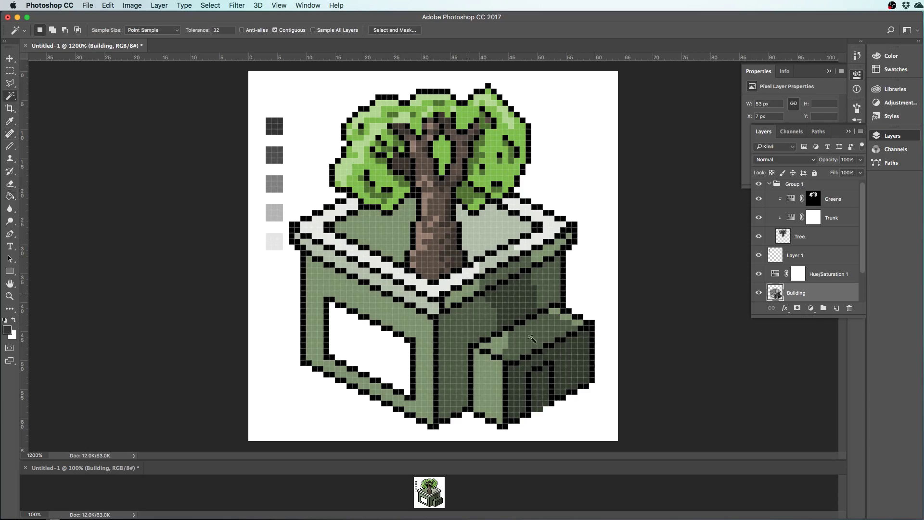
pyautogui.click(541, 398)
pyautogui.keyDown('shift'); pyautogui.click(370, 357); pyautogui.keyUp('shift')
pyautogui.click(811, 308)
pyautogui.click(836, 395)
pyautogui.moveTo(776, 293); pyautogui.dragTo(778, 273)
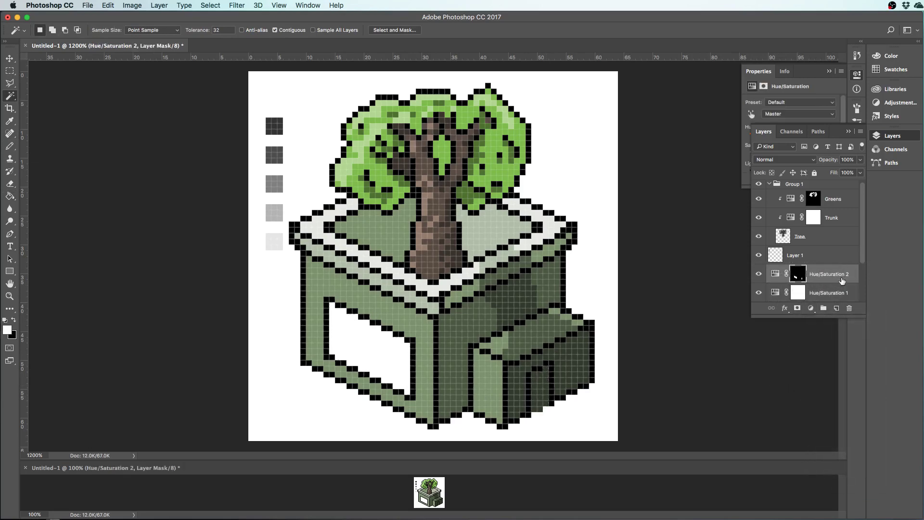
# Clear the selection and fill the large window on the Building layer with the lightest gray swatch color
pyautogui.click(779, 274)
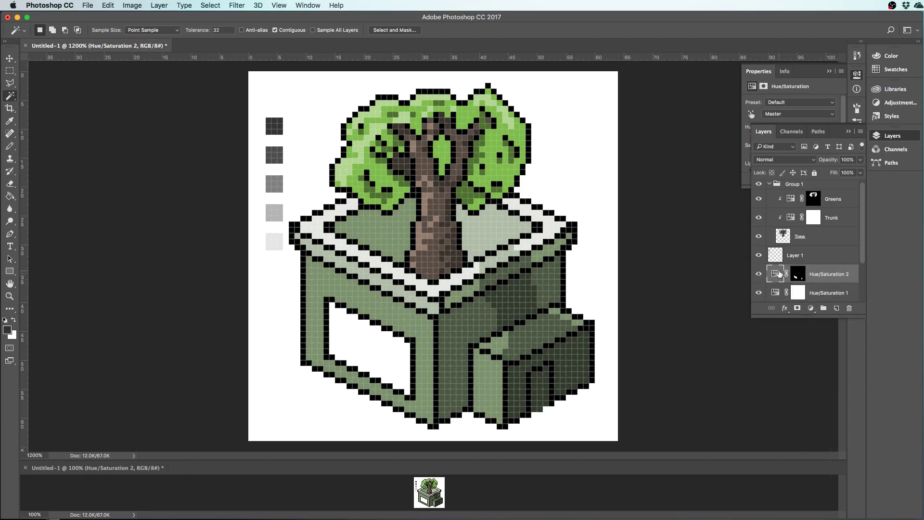
pyautogui.click(800, 80)
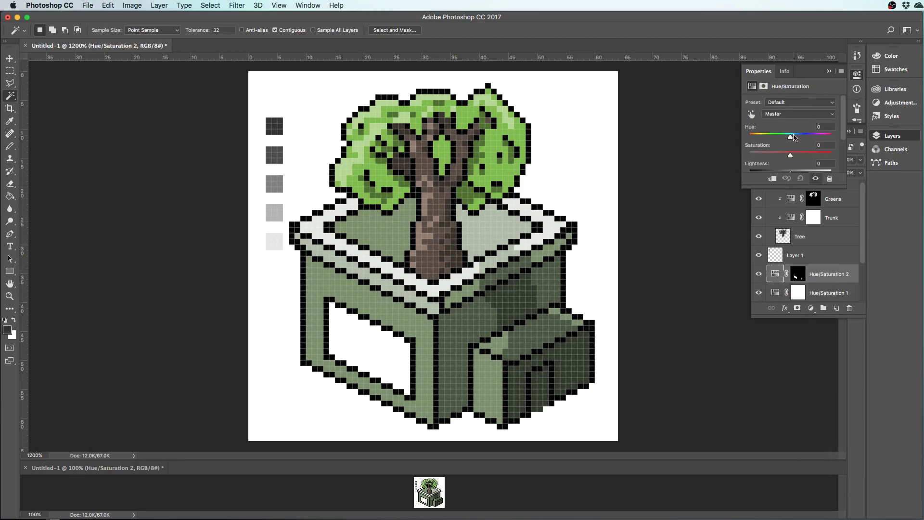
pyautogui.click(279, 240)
pyautogui.press('super+d')
pyautogui.press('i')
pyautogui.click(274, 242)
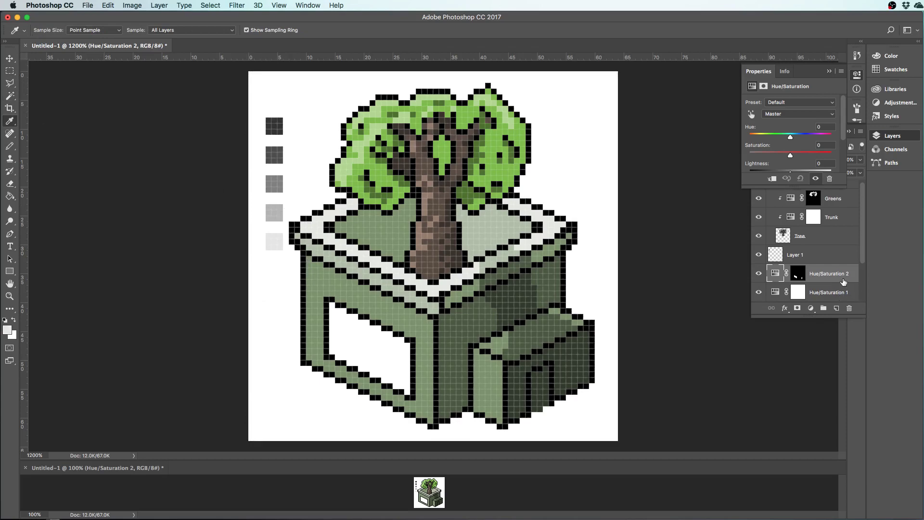
pyautogui.scroll(-3, 775, 284)
pyautogui.click(776, 262)
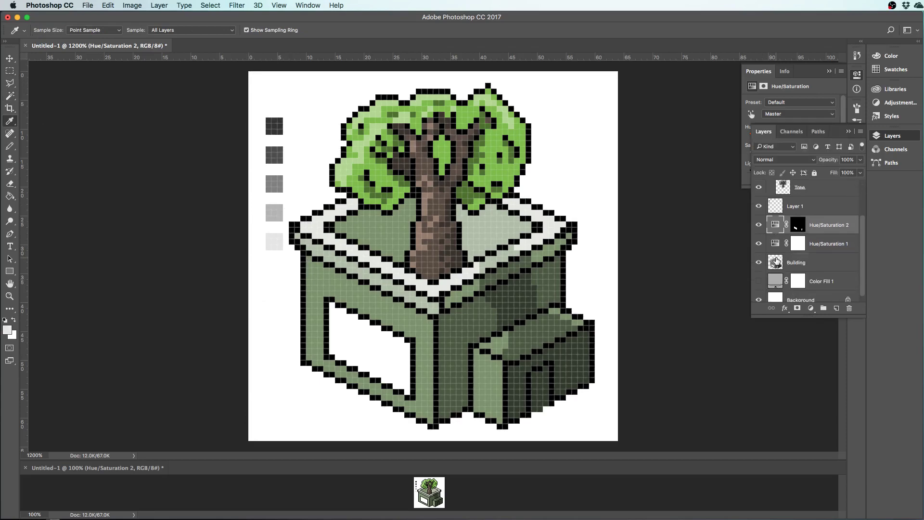
pyautogui.press('g')
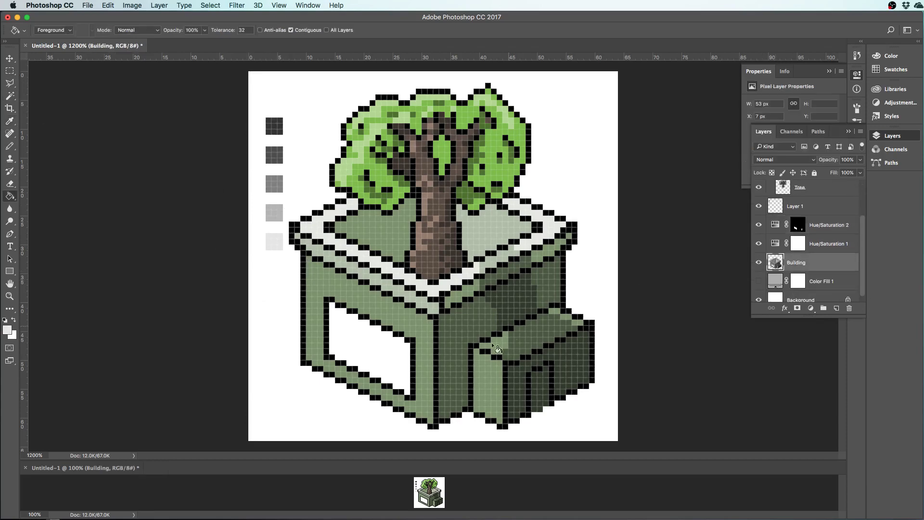
pyautogui.click(384, 364)
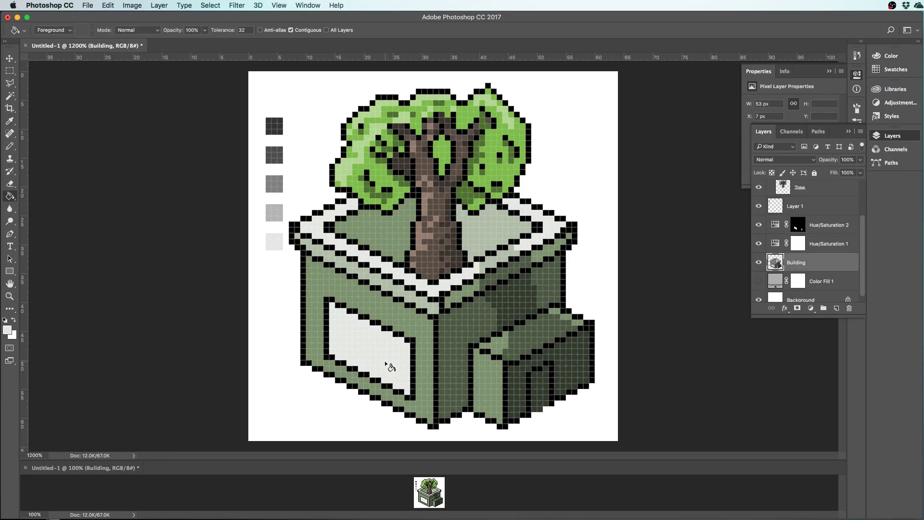
# Colorize the window and doorway through the Hue/Saturation 2 layer with hue 188 and saturation 51
pyautogui.click(775, 226)
pyautogui.click(808, 80)
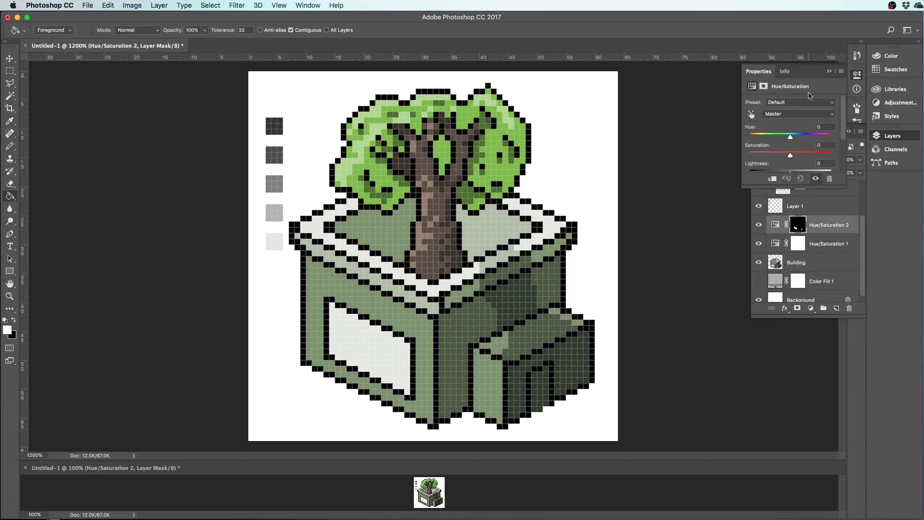
pyautogui.scroll(-3, 808, 111)
pyautogui.click(799, 132)
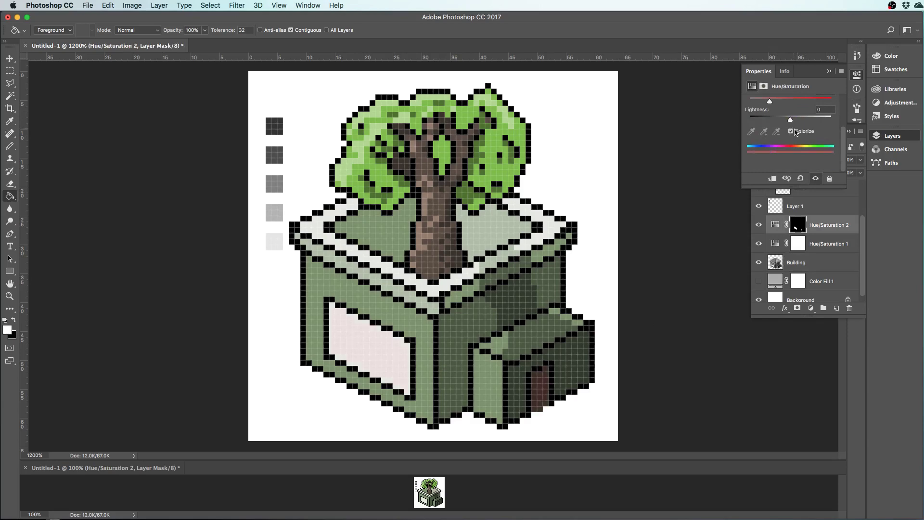
pyautogui.scroll(2, 799, 133)
pyautogui.scroll(2, 798, 132)
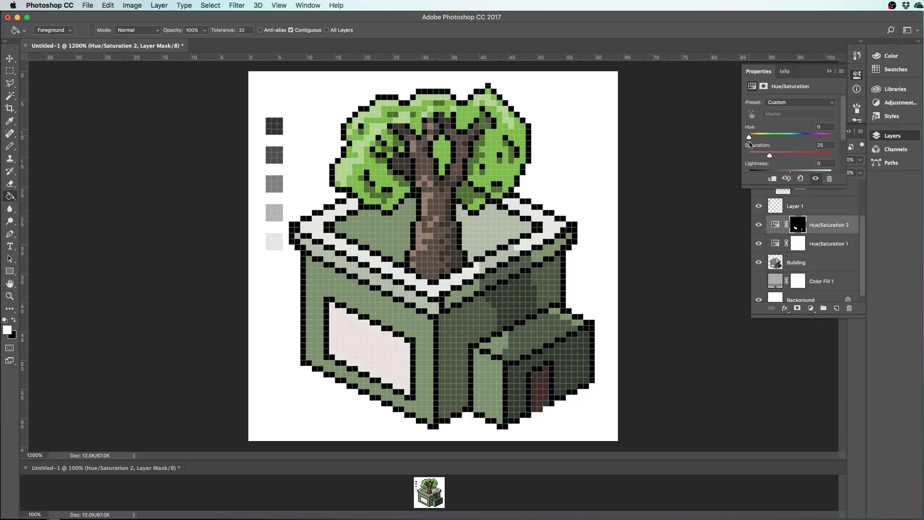
pyautogui.moveTo(749, 137); pyautogui.dragTo(791, 156)
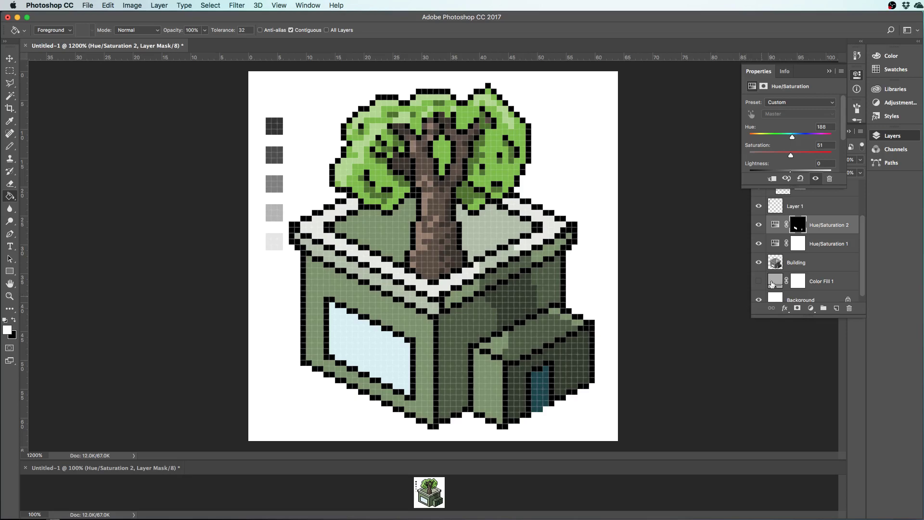
# Hide the swatches on Layer 1 and save the document to the Desktop as demo.psd with Maximize Compatibility
pyautogui.click(762, 207)
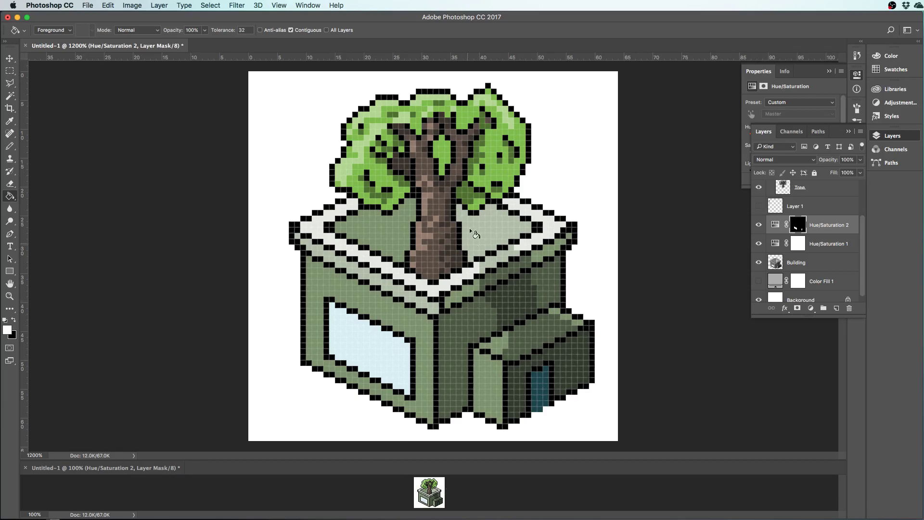
pyautogui.press('super+s')
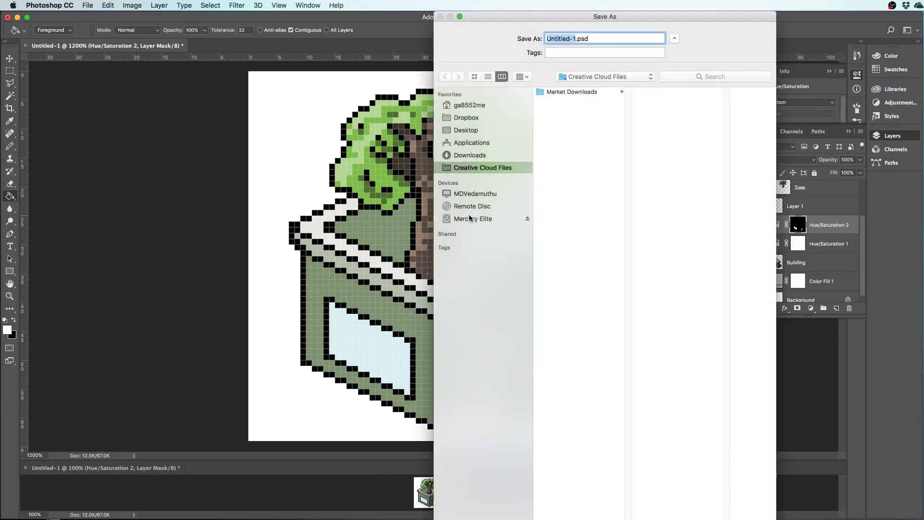
pyautogui.press('super+shift+d')
pyautogui.write('demo')
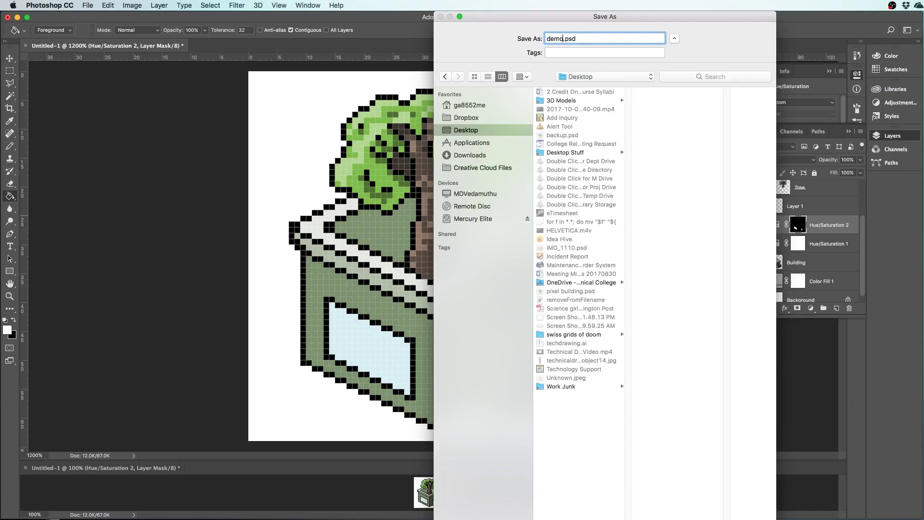
pyautogui.press('Return')
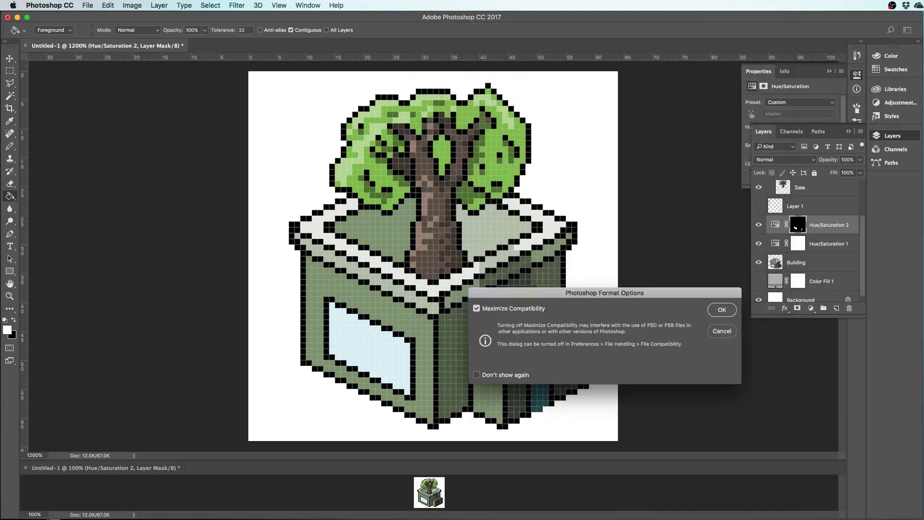
pyautogui.click(718, 311)
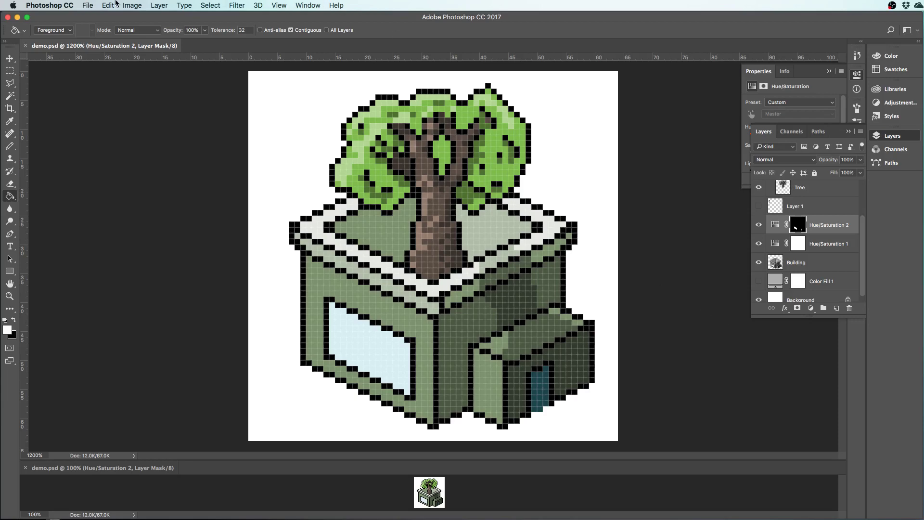
# View the finished artwork at 100% zoom
pyautogui.click(145, 4)
pyautogui.click(145, 4)
pyautogui.press('super+minus')
pyautogui.press('super+minus')
pyautogui.press('super+minus')
pyautogui.press('super+plus')
pyautogui.press('super+plus')
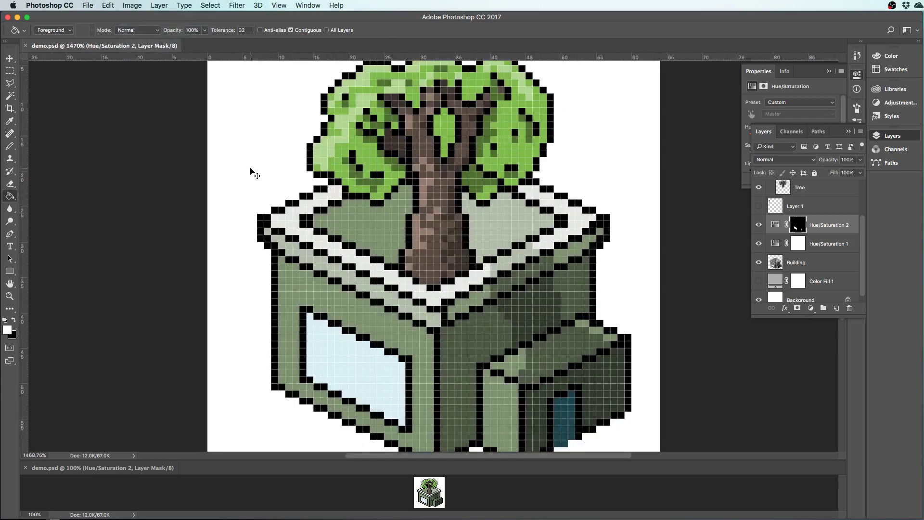
pyautogui.press('super+minus')
pyautogui.press('super+minus')
pyautogui.press('super+minus')
pyautogui.press('super+minus')
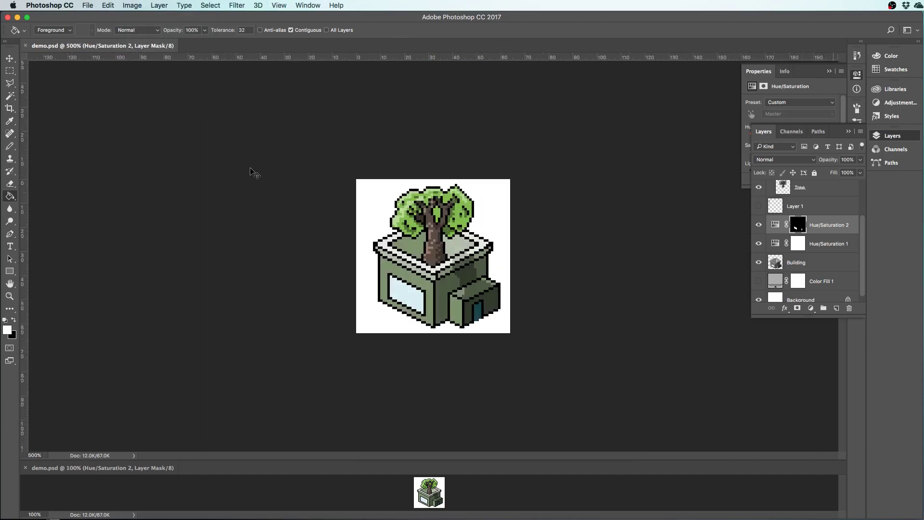
pyautogui.press('super+minus')
pyautogui.press('super+minus')
pyautogui.press('super+minus')
pyautogui.press('super+minus')
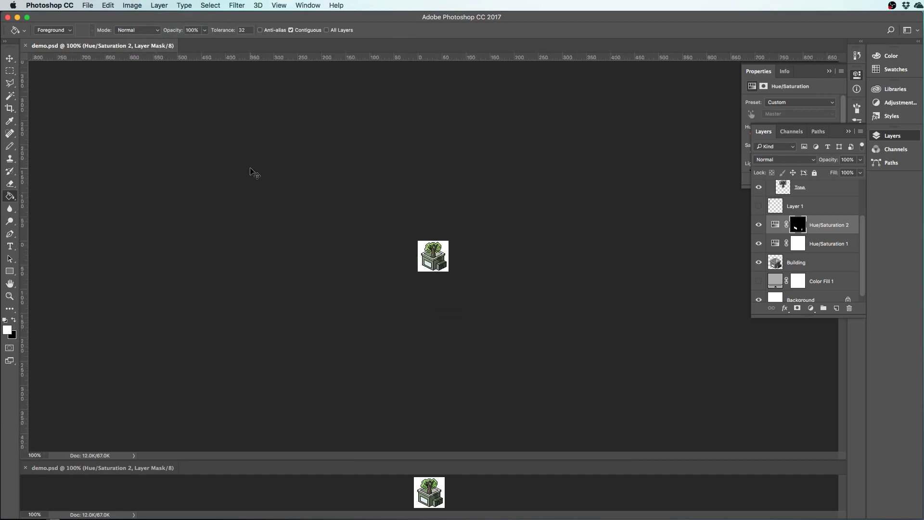
# Resize the image to 256 × 256 pixels with Nearest Neighbor (hard edges) resampling and save the file
pyautogui.press('super+alt+i')
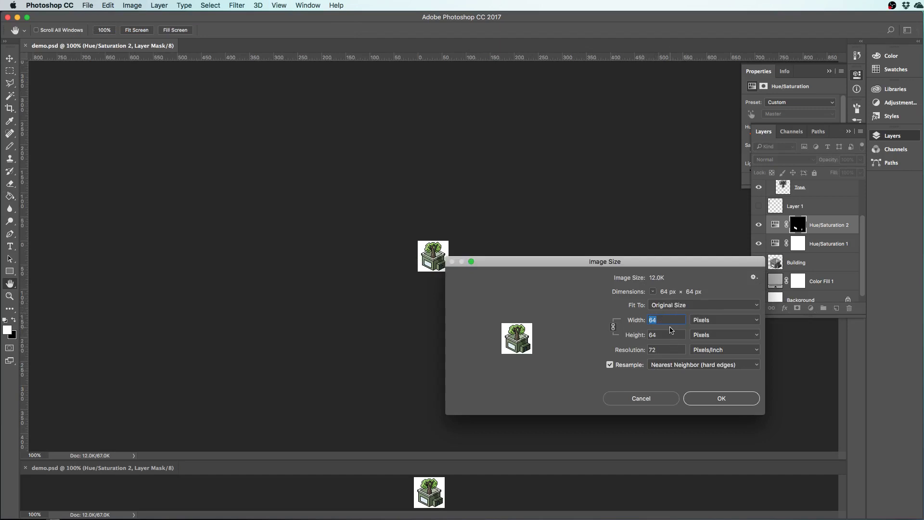
pyautogui.write('256')
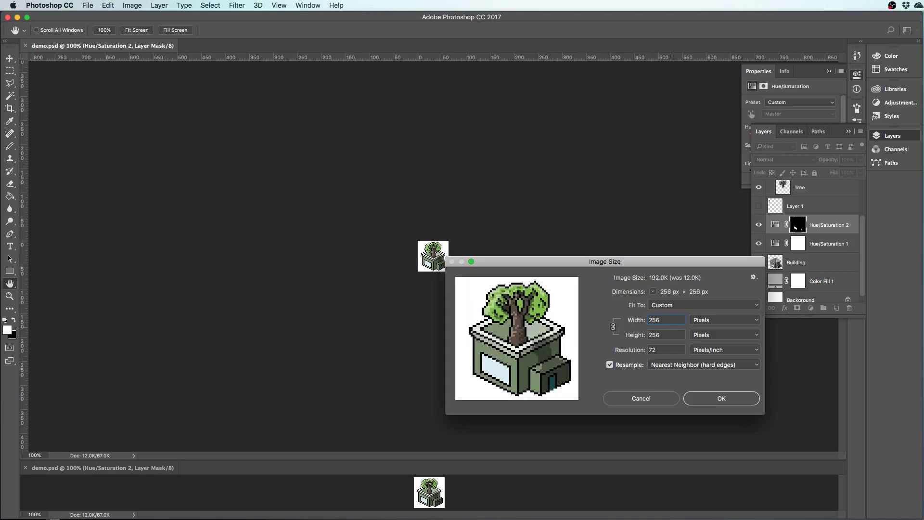
pyautogui.press('Return')
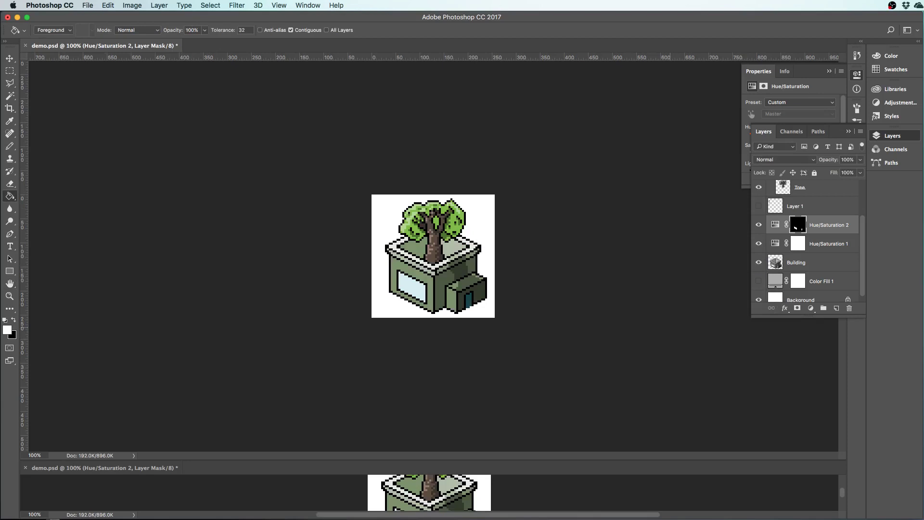
pyautogui.press('super+s')
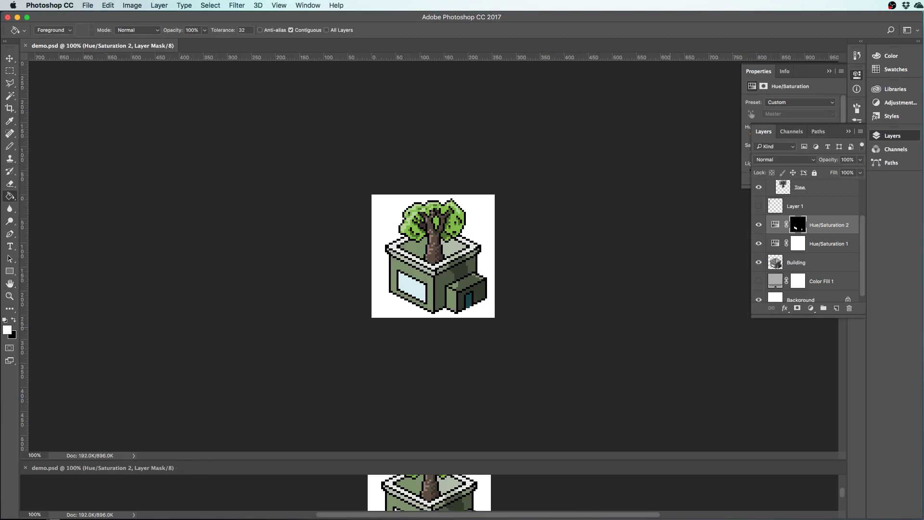